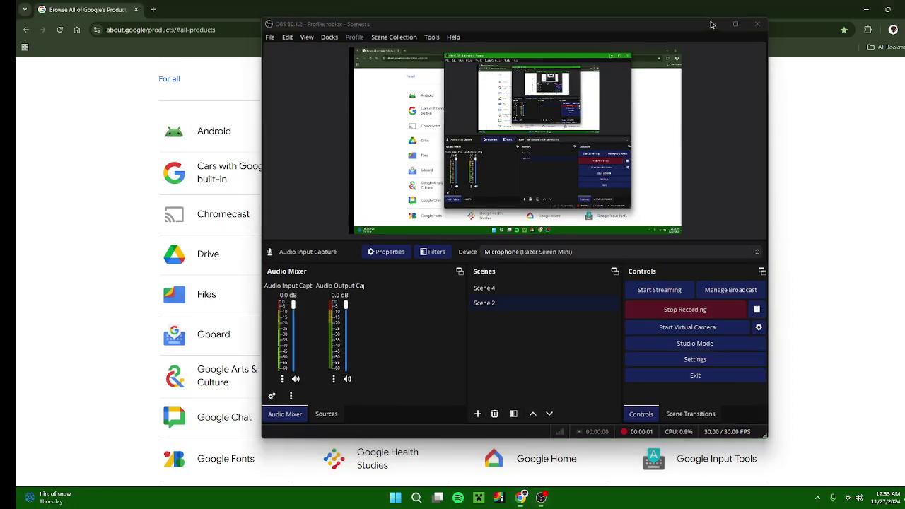
- Minimize the recording window and open Google Sites from the list of all Google products
{"action": "left_click", "coordinate": [718, 22]}
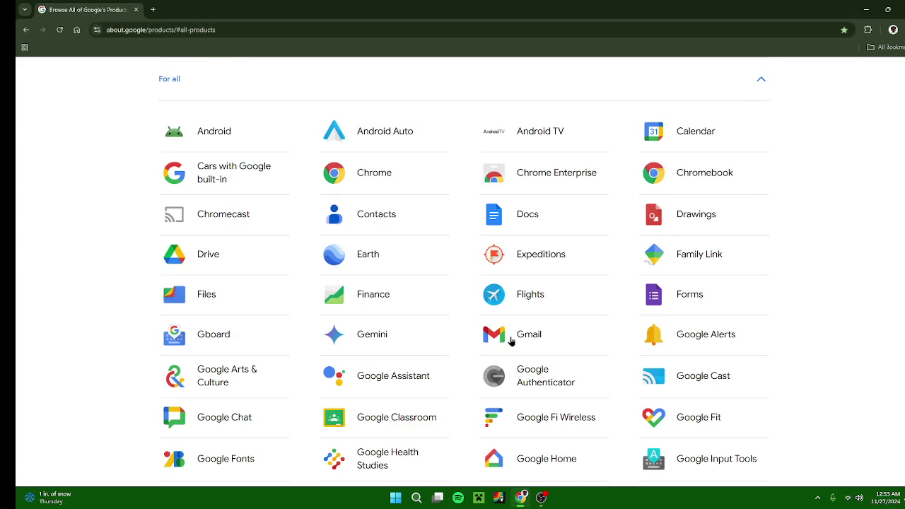
{"action": "scroll", "coordinate": [512, 341], "scroll_direction": "down", "scroll_amount": 2}
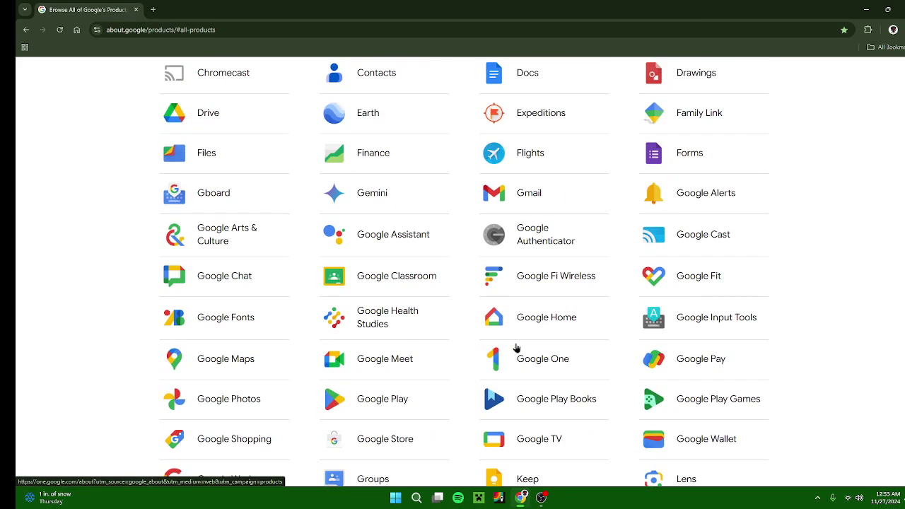
{"action": "scroll", "coordinate": [517, 348], "scroll_direction": "down", "scroll_amount": 3}
{"action": "left_click", "coordinate": [697, 423]}
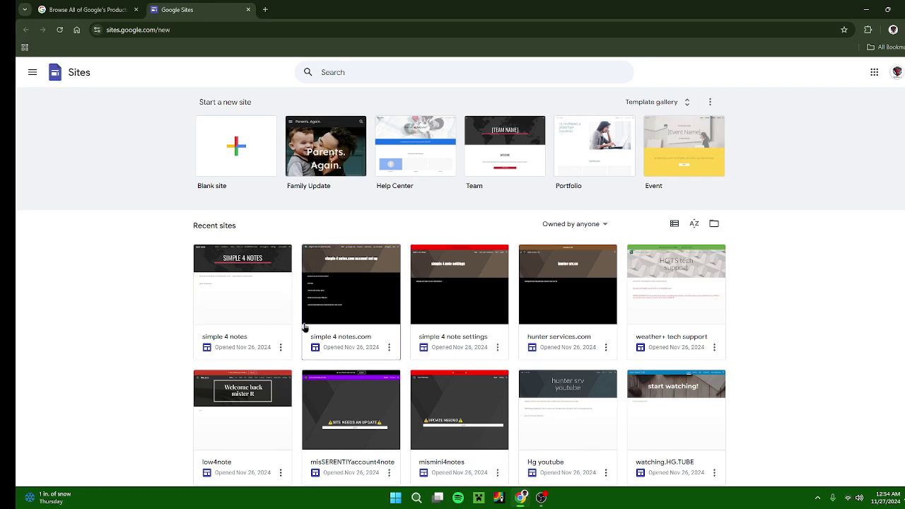
- Browse the full template gallery and create a new blank site
{"action": "left_click", "coordinate": [673, 103]}
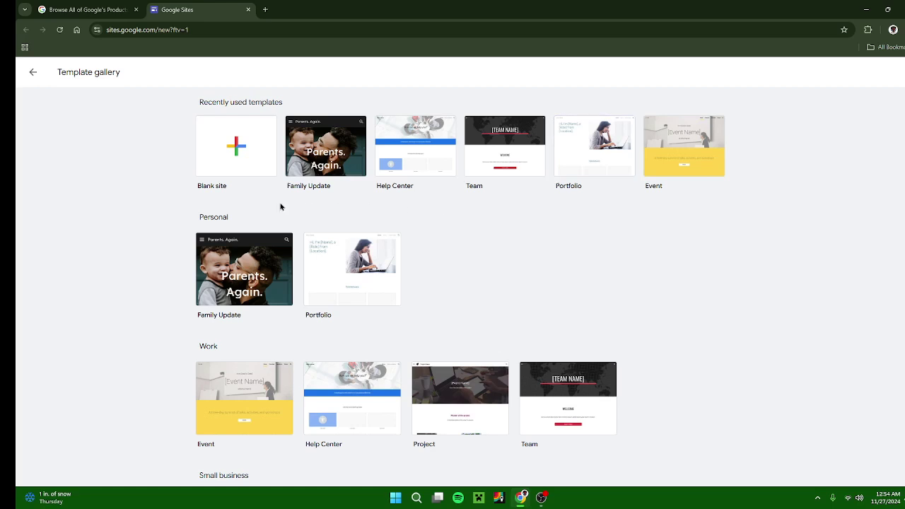
{"action": "scroll", "coordinate": [358, 283], "scroll_direction": "down", "scroll_amount": 2}
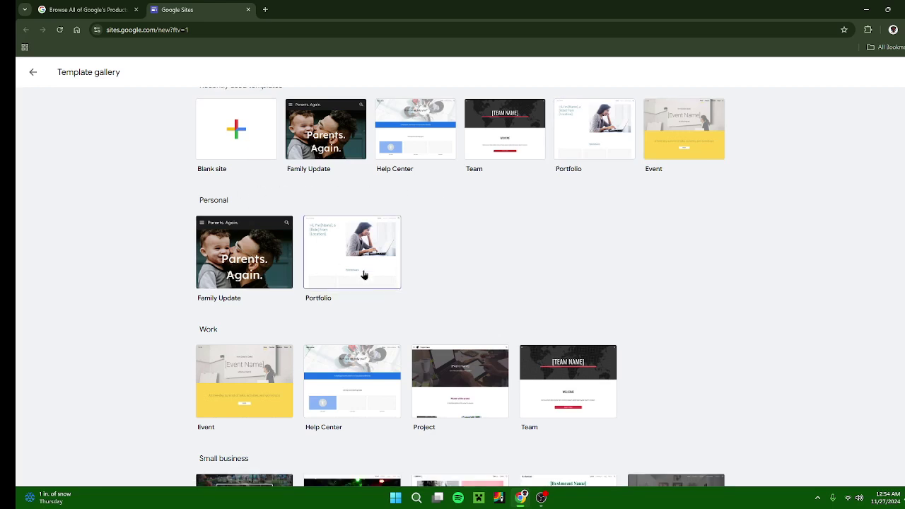
{"action": "scroll", "coordinate": [414, 357], "scroll_direction": "down", "scroll_amount": 2}
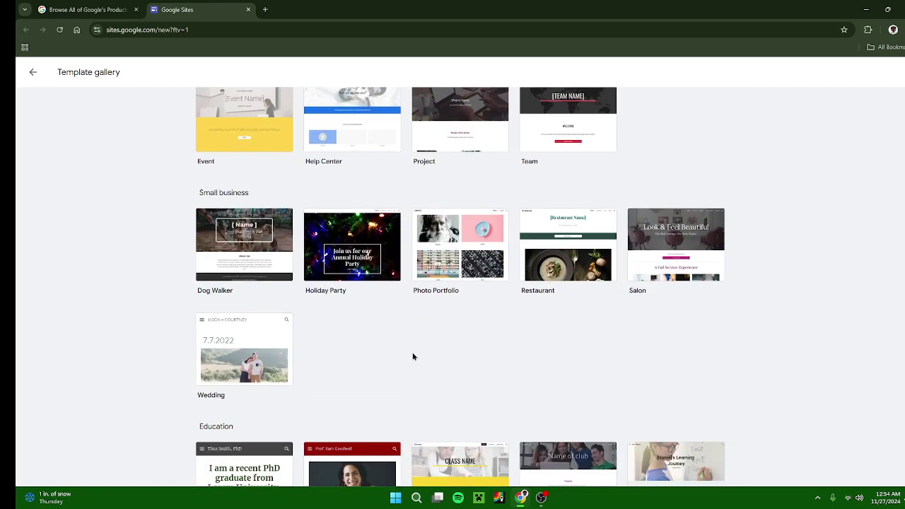
{"action": "scroll", "coordinate": [412, 357], "scroll_direction": "down", "scroll_amount": 1}
{"action": "scroll", "coordinate": [409, 347], "scroll_direction": "up", "scroll_amount": 5}
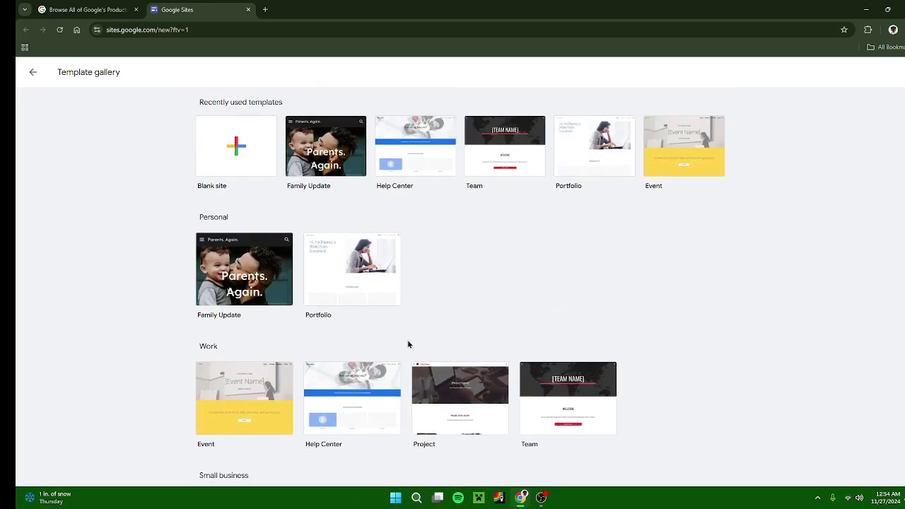
{"action": "left_click", "coordinate": [261, 168]}
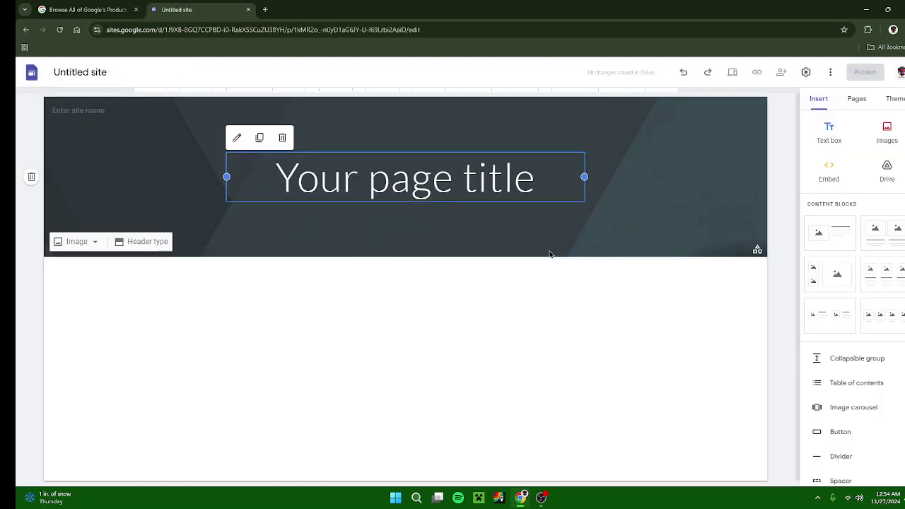
{"action": "left_click", "coordinate": [743, 296]}
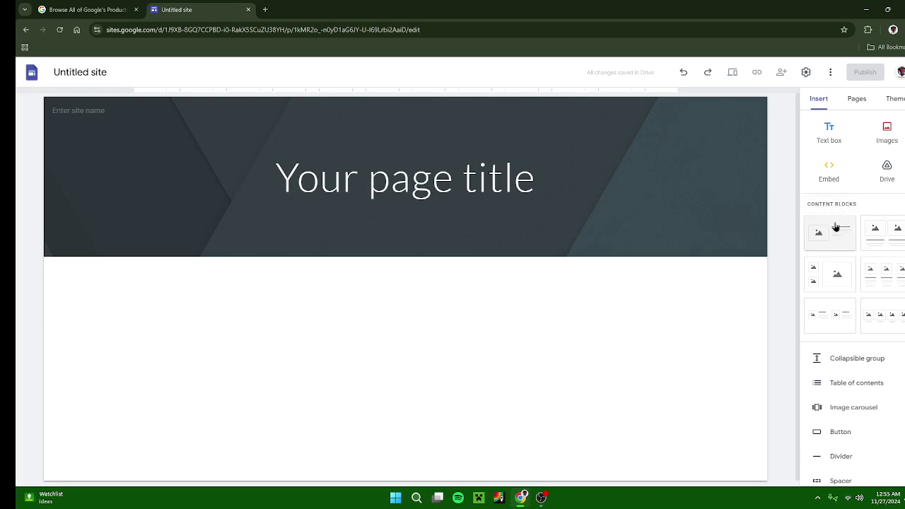
- Review the elements that can be inserted, the site's page list and the available themes
{"action": "scroll", "coordinate": [845, 259], "scroll_direction": "down", "scroll_amount": 2}
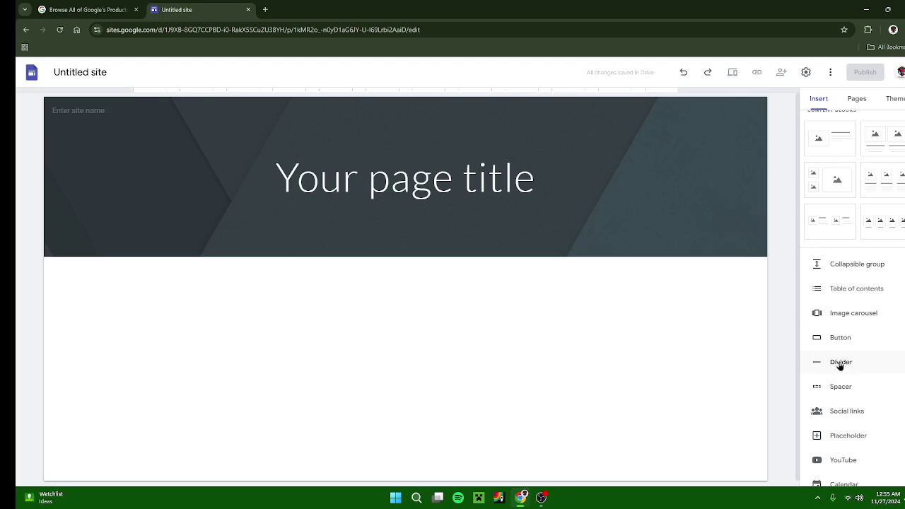
{"action": "scroll", "coordinate": [842, 393], "scroll_direction": "down", "scroll_amount": 1}
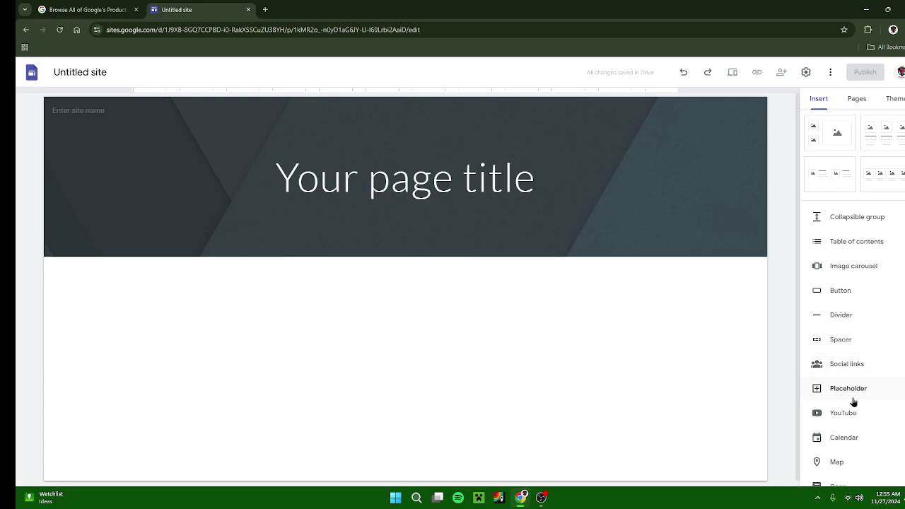
{"action": "scroll", "coordinate": [854, 402], "scroll_direction": "down", "scroll_amount": 1}
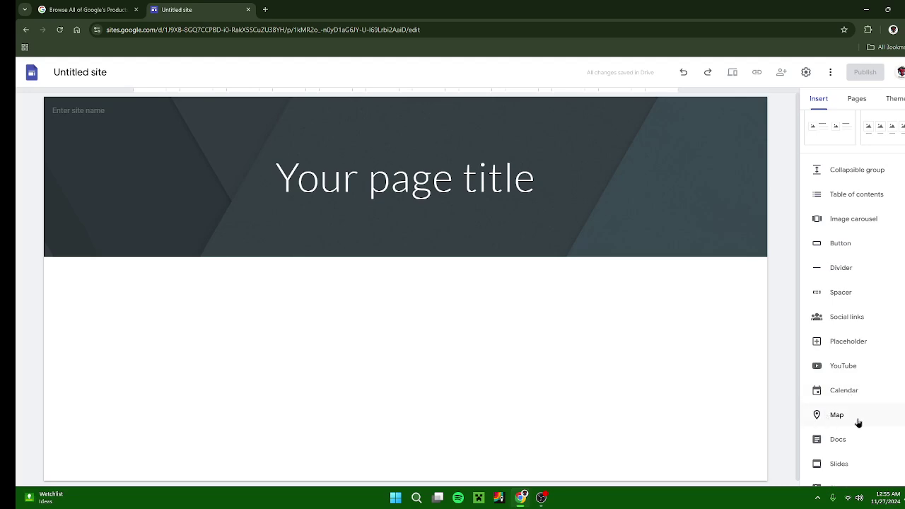
{"action": "scroll", "coordinate": [856, 423], "scroll_direction": "down", "scroll_amount": 1}
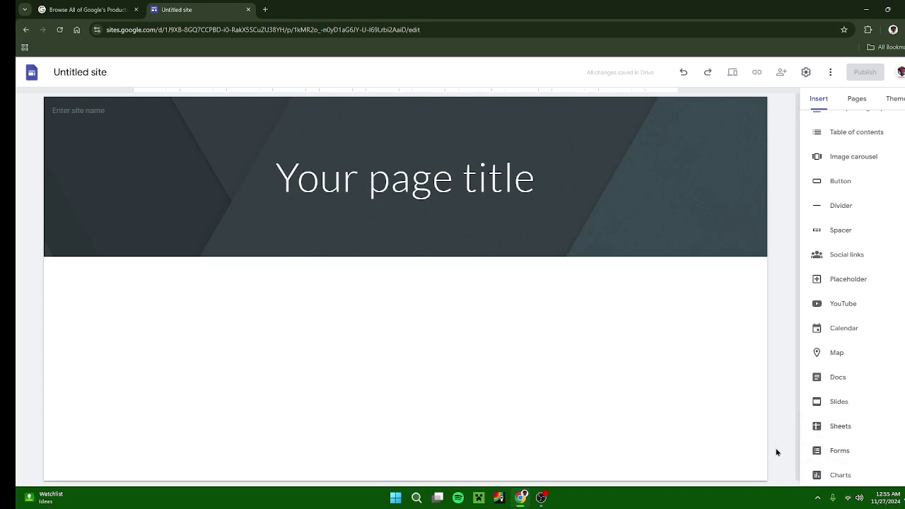
{"action": "scroll", "coordinate": [848, 480], "scroll_direction": "up", "scroll_amount": 4}
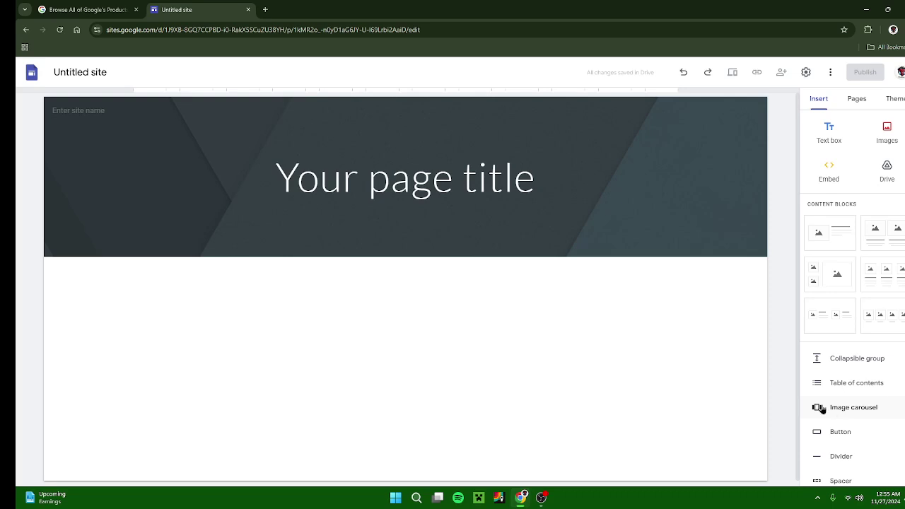
{"action": "left_click", "coordinate": [856, 112]}
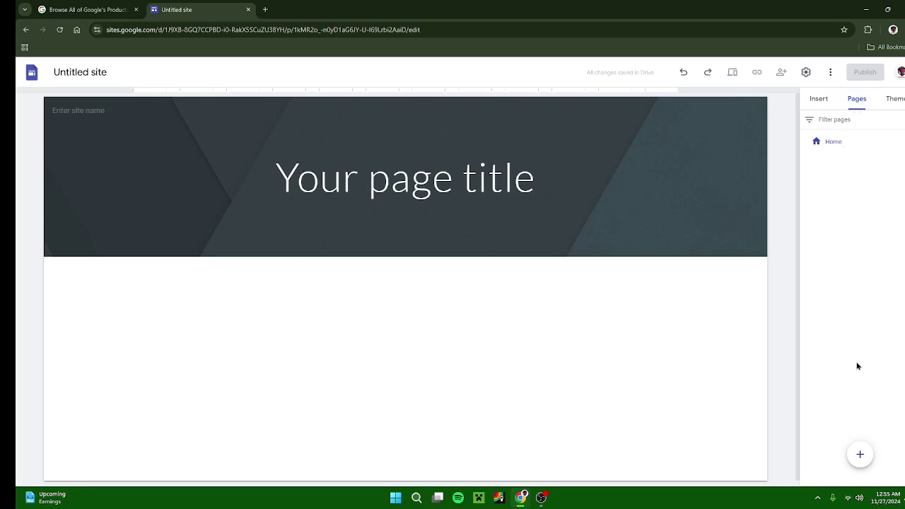
{"action": "left_click", "coordinate": [894, 108]}
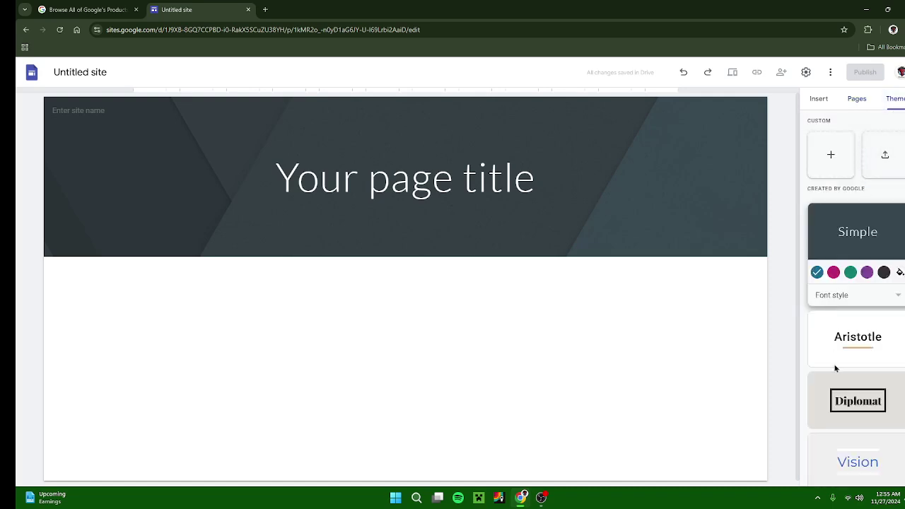
{"action": "scroll", "coordinate": [835, 368], "scroll_direction": "down", "scroll_amount": 2}
{"action": "scroll", "coordinate": [835, 368], "scroll_direction": "up", "scroll_amount": 2}
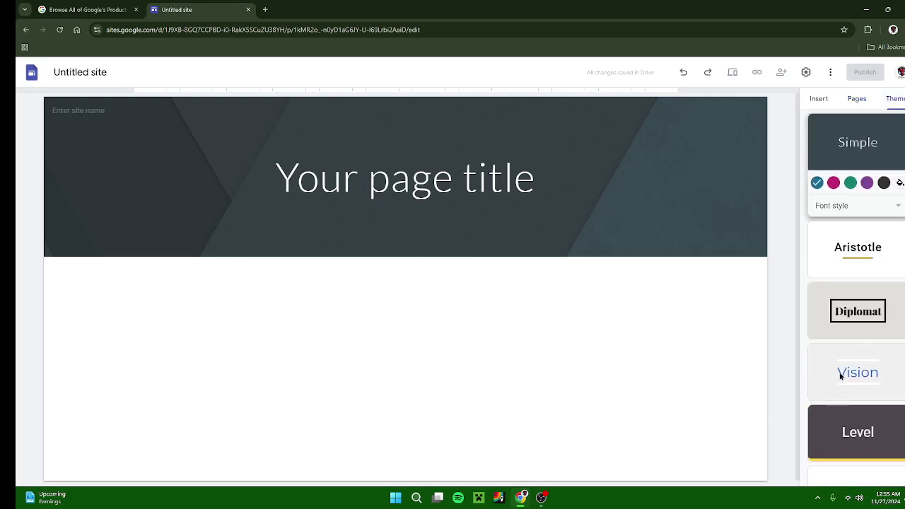
{"action": "left_click", "coordinate": [815, 99]}
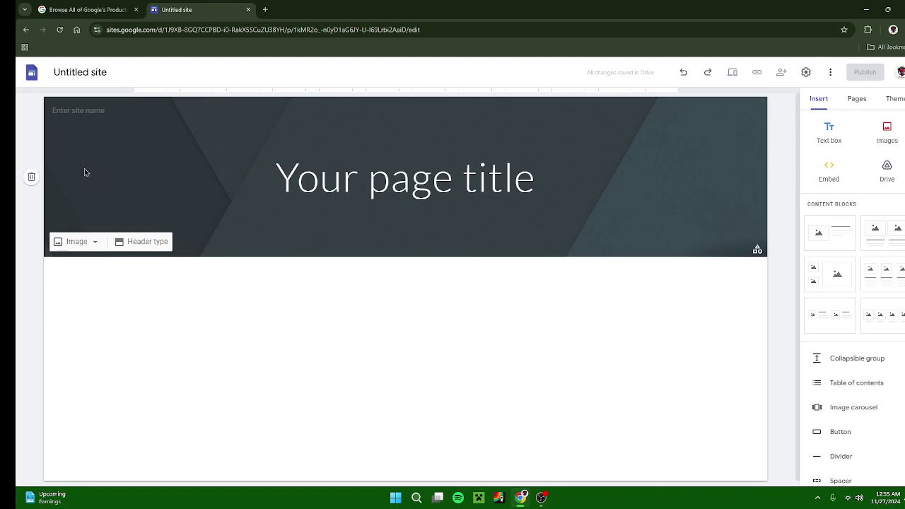
{"action": "left_click", "coordinate": [94, 242]}
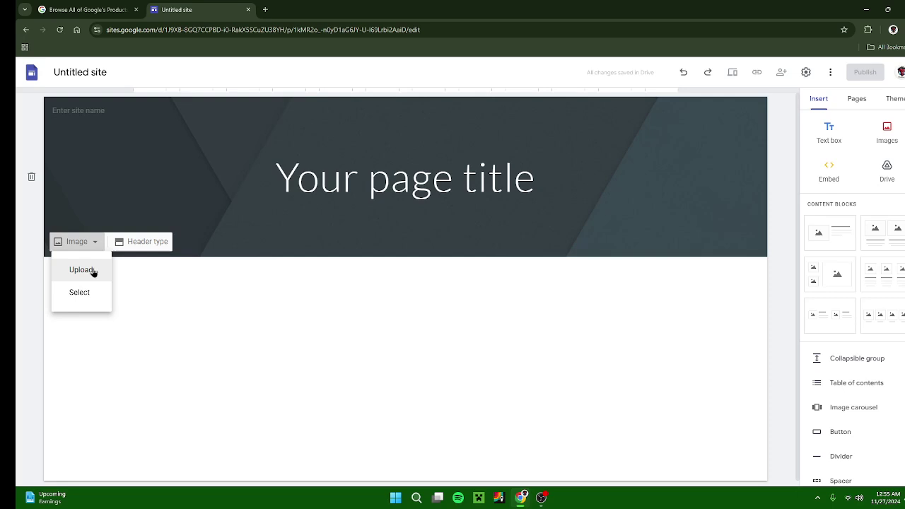
{"action": "left_click", "coordinate": [134, 269]}
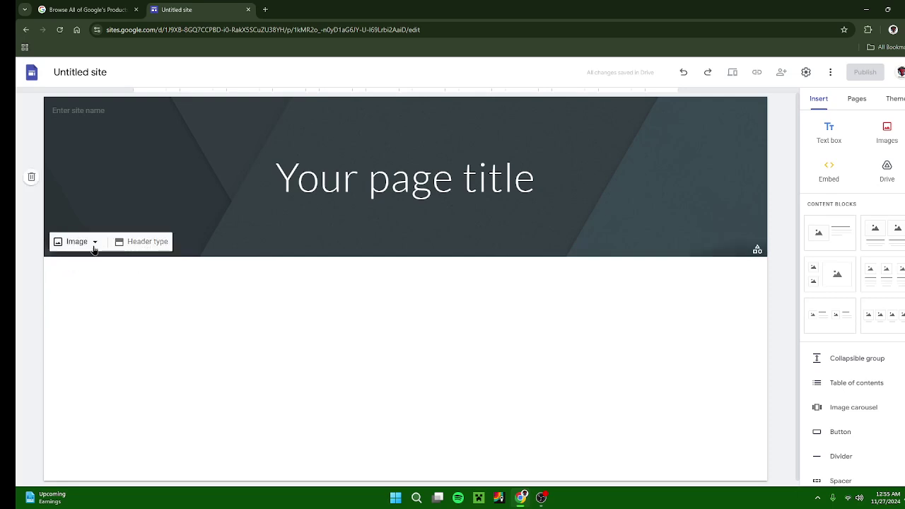
{"action": "left_click", "coordinate": [122, 243]}
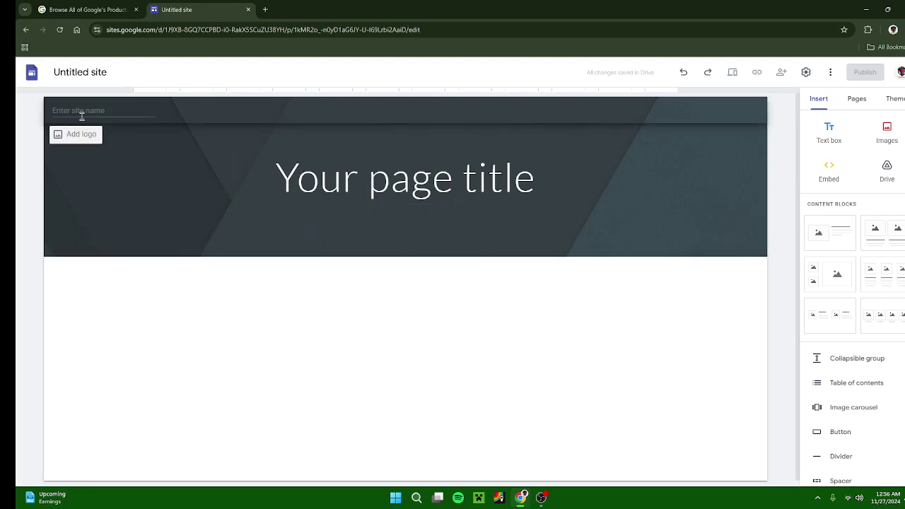
- Enter "test" as the site name in the page header
{"action": "left_click", "coordinate": [119, 112]}
{"action": "type", "text": "test"}
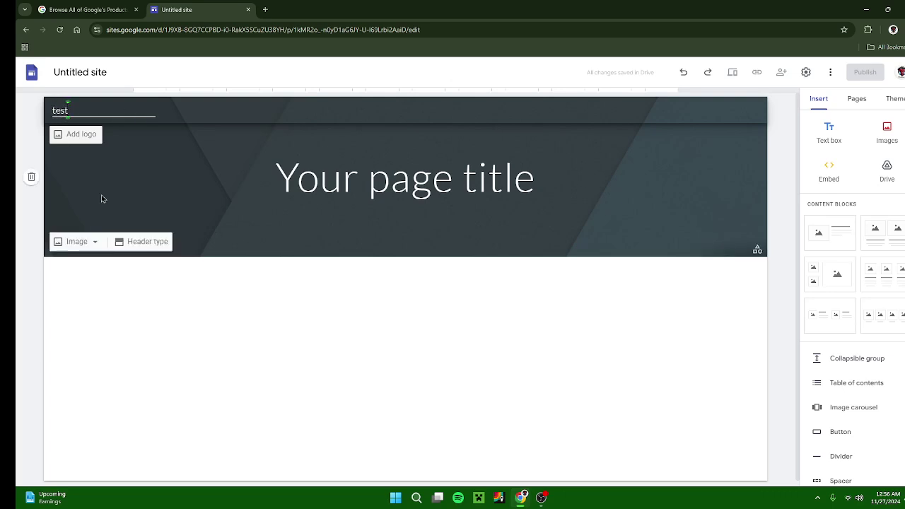
{"action": "left_click", "coordinate": [92, 308]}
{"action": "mouse_move", "coordinate": [106, 113]}
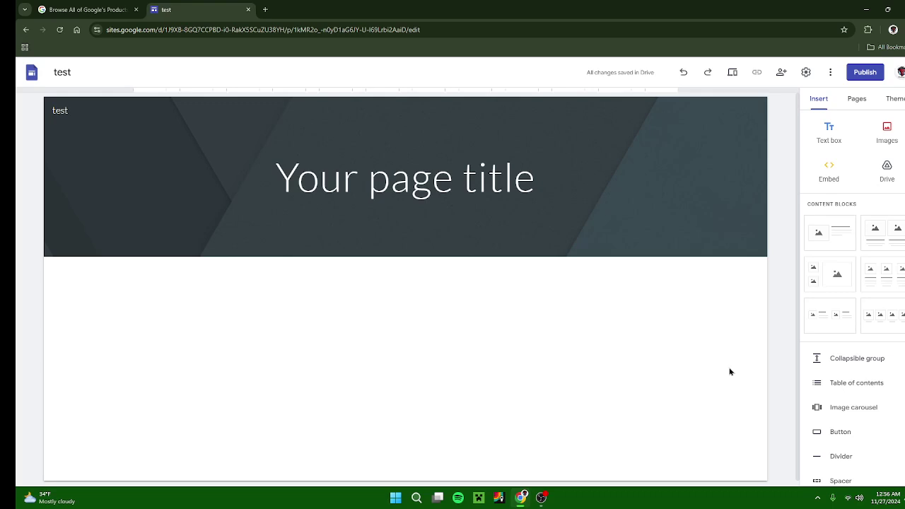
- Insert a text box below the header reading "test site made by" followed by the author's first name
{"action": "left_click", "coordinate": [828, 133]}
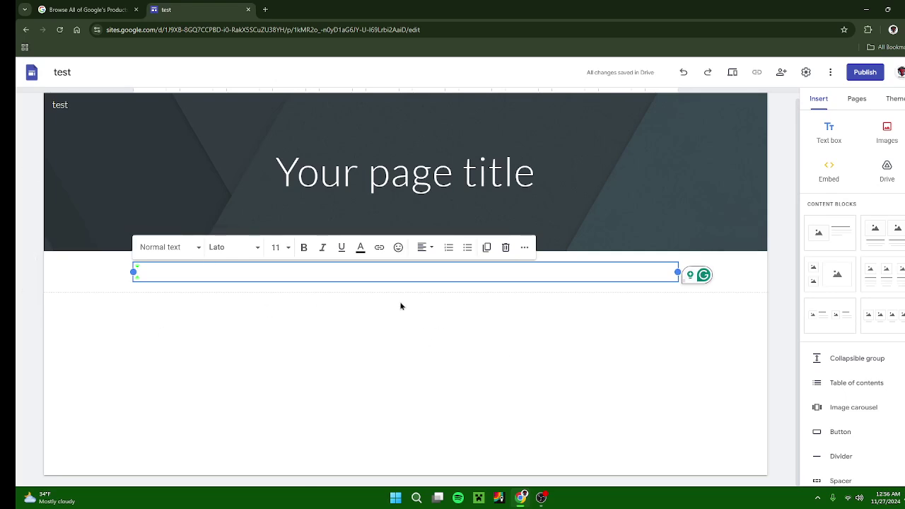
{"action": "type", "text": "test site ma"}
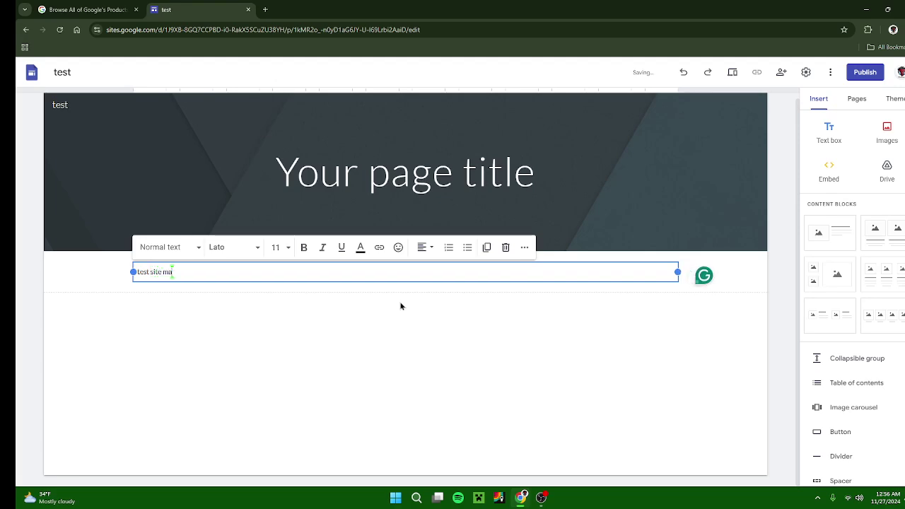
{"action": "type", "text": "de by hunter"}
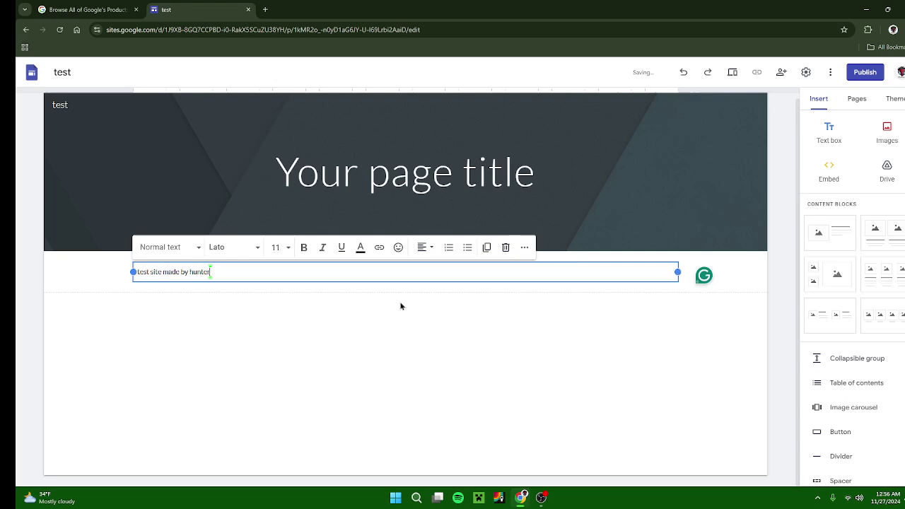
{"action": "left_click", "coordinate": [400, 306]}
{"action": "left_click", "coordinate": [242, 275]}
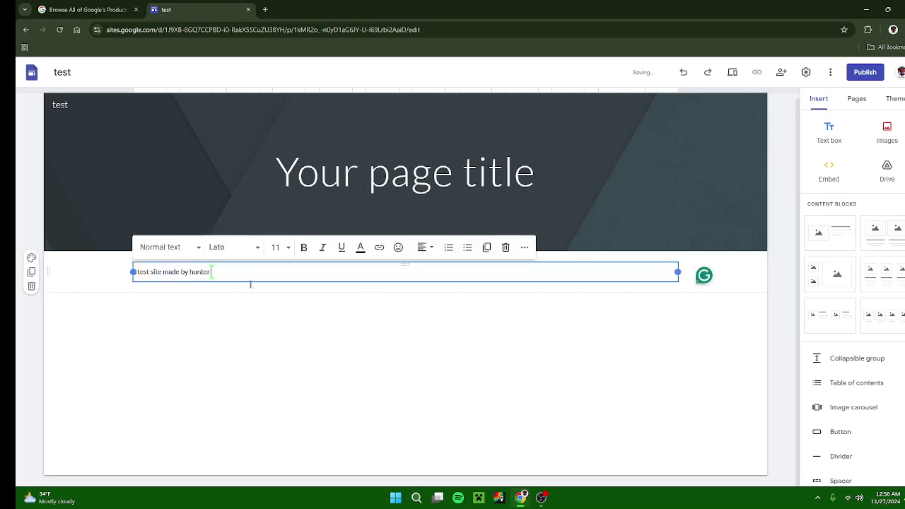
- Append the text "test 123 by me lol" in red to the line in the text box
{"action": "left_click", "coordinate": [361, 249]}
{"action": "left_click", "coordinate": [352, 282]}
{"action": "type", "text": "test 123 by me lol"}
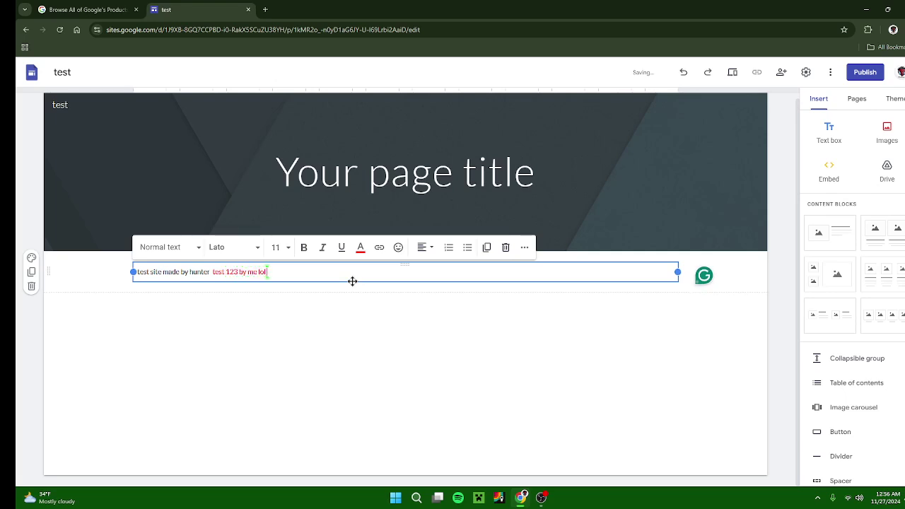
- Append "plz sub an like" in cyan to the line, accepting the suggested spelling "like" for the last word
{"action": "left_click", "coordinate": [361, 248]}
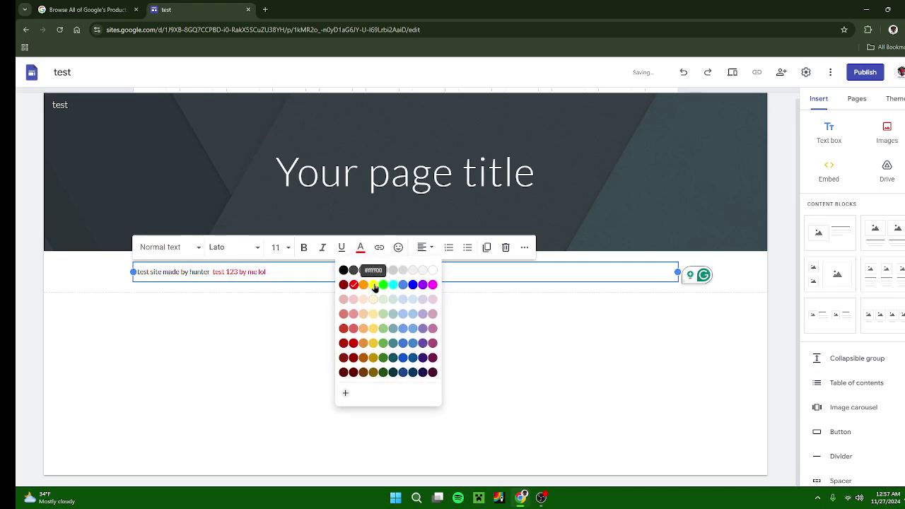
{"action": "left_click", "coordinate": [393, 285]}
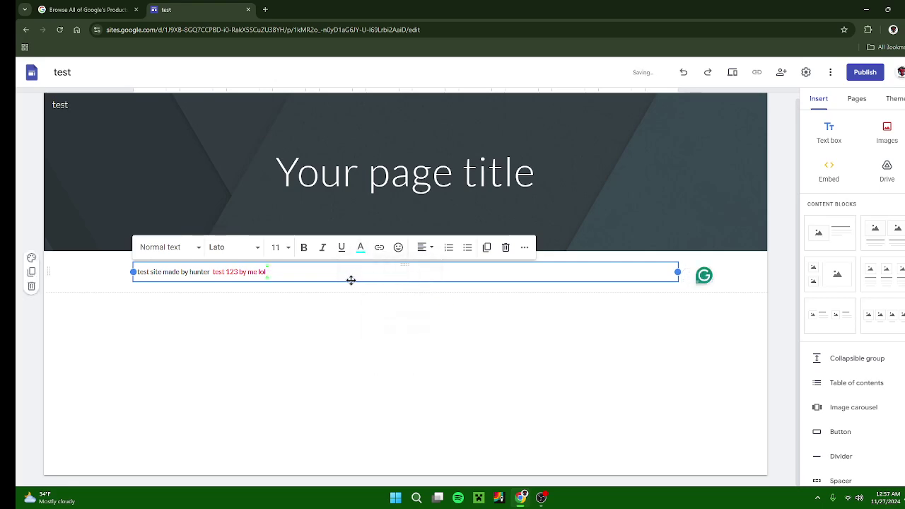
{"action": "type", "text": "playssonsandlikes"}
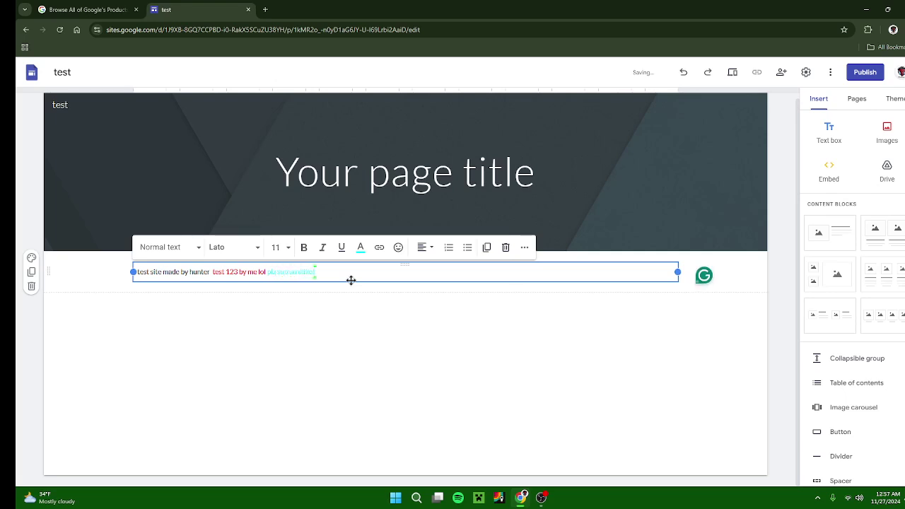
{"action": "left_click", "coordinate": [302, 271]}
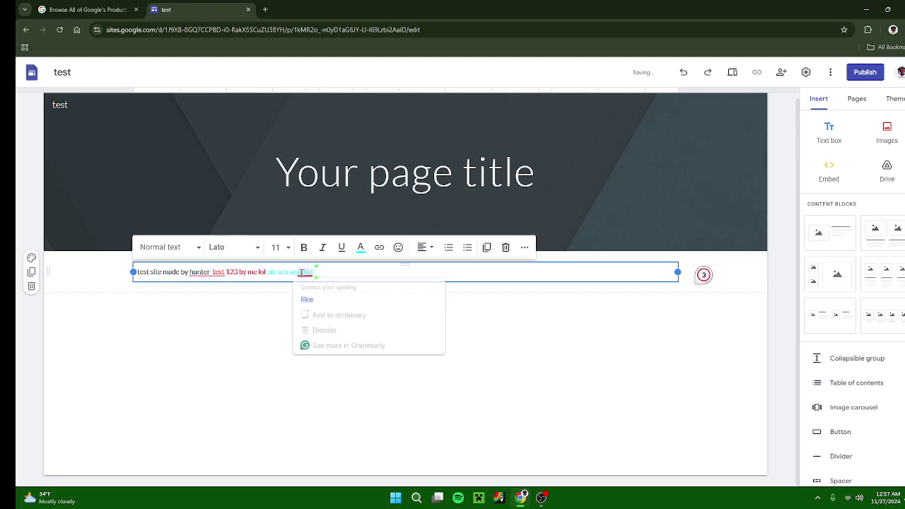
{"action": "left_click", "coordinate": [307, 299]}
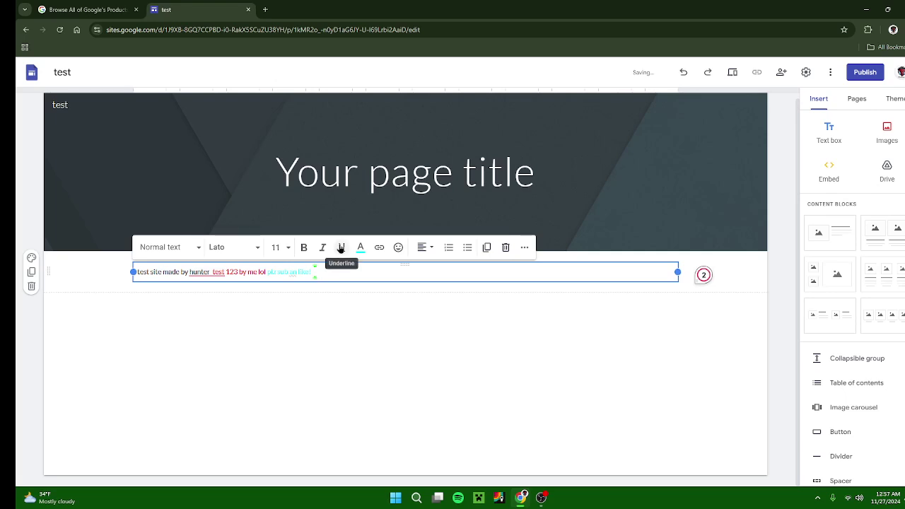
- Append "sub!!!!" in underlined red to the end of the line in the text box
{"action": "left_click", "coordinate": [340, 248]}
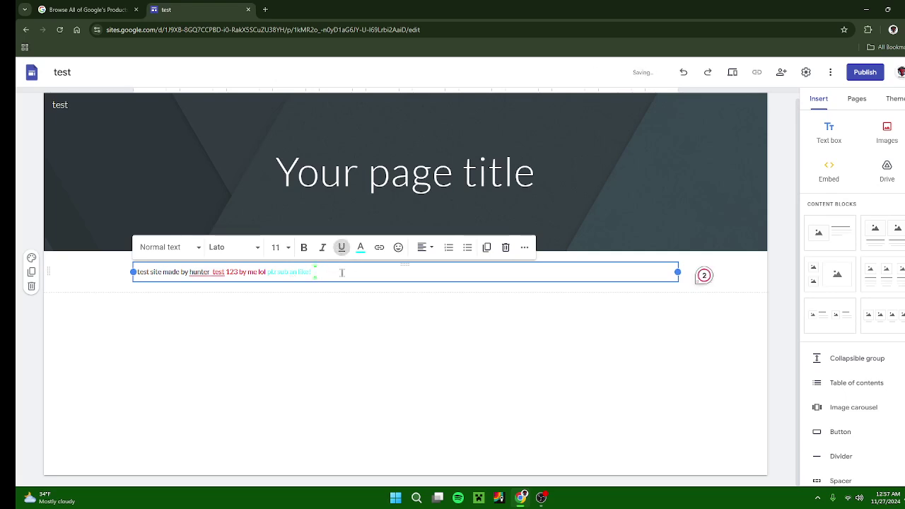
{"action": "left_click", "coordinate": [360, 247]}
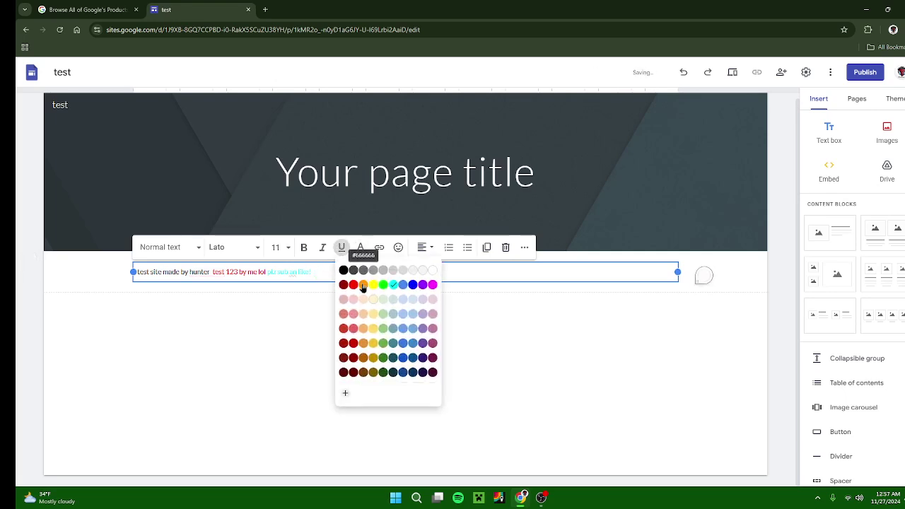
{"action": "left_click", "coordinate": [349, 276]}
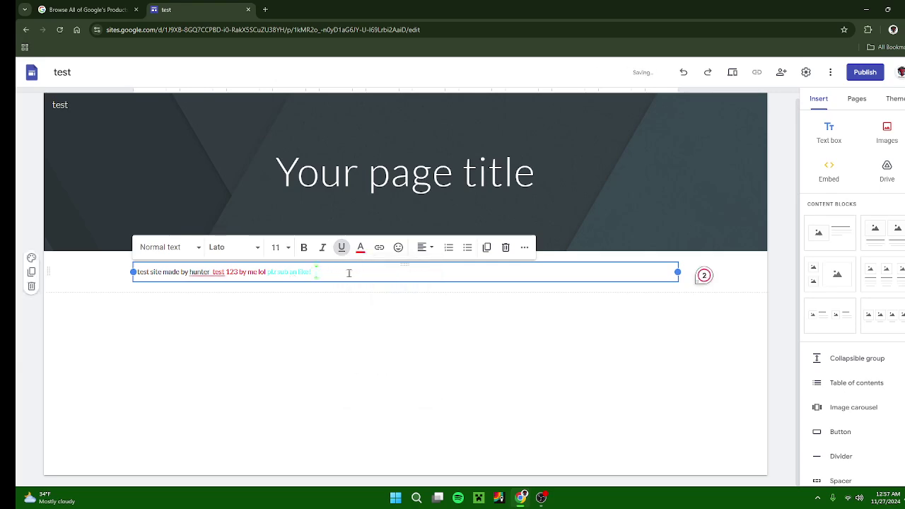
{"action": "type", "text": "sub"}
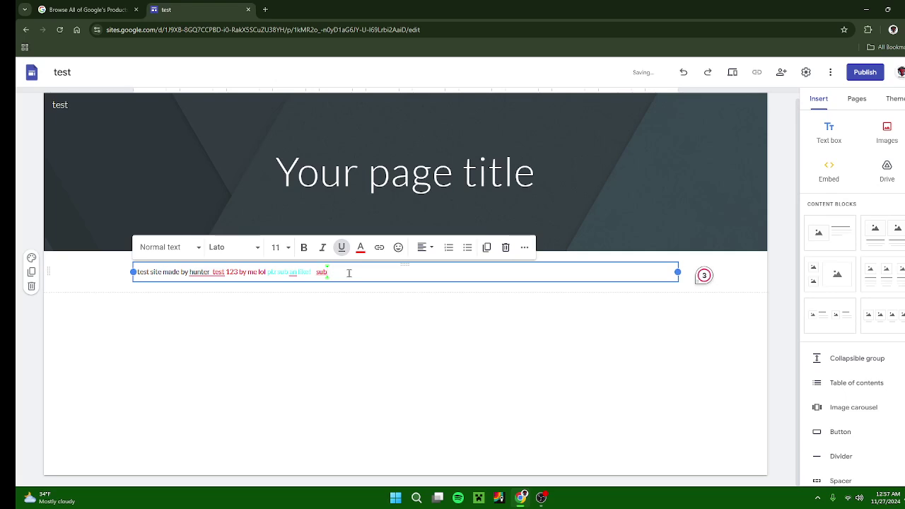
{"action": "type", "text": "!!!!"}
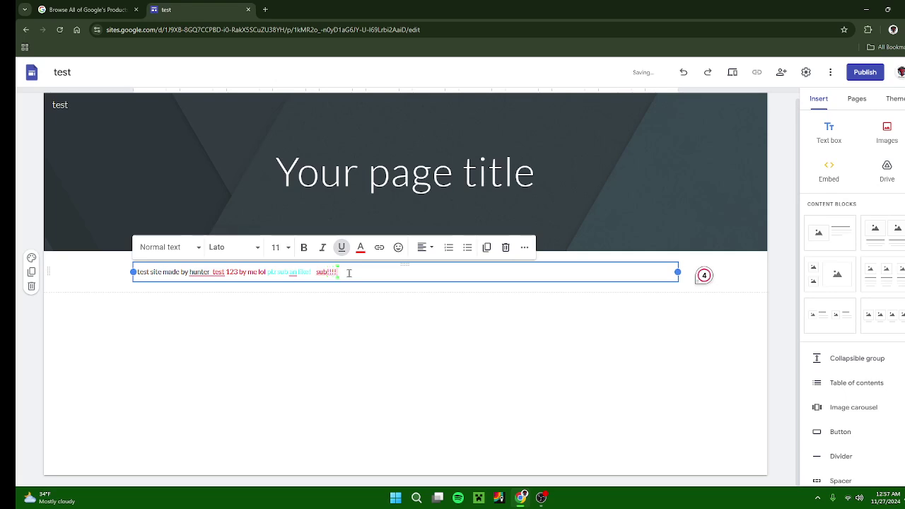
- Append "plz kile this vid if it helped you" in bold underlined red to the line, accepting the suggested spelling "helped"
{"action": "left_click", "coordinate": [304, 248]}
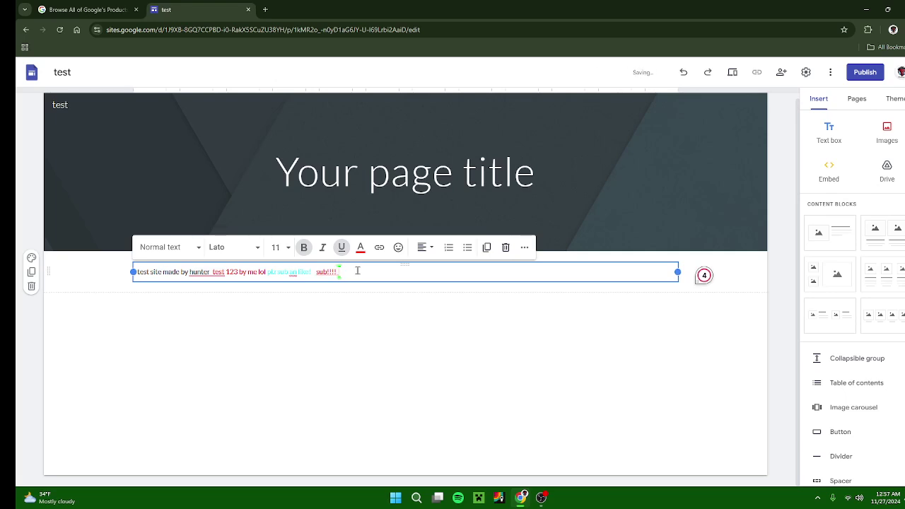
{"action": "type", "text": "plz kill this vid if it helpd you"}
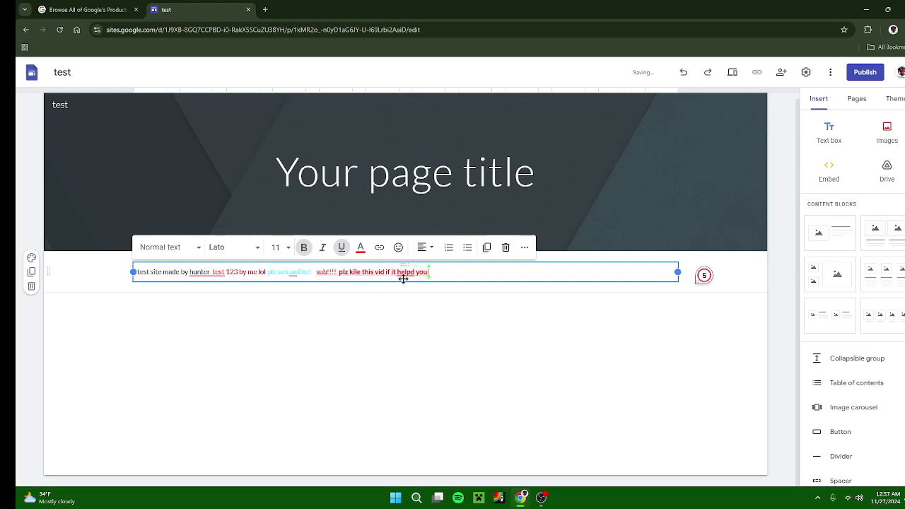
{"action": "right_click", "coordinate": [403, 273]}
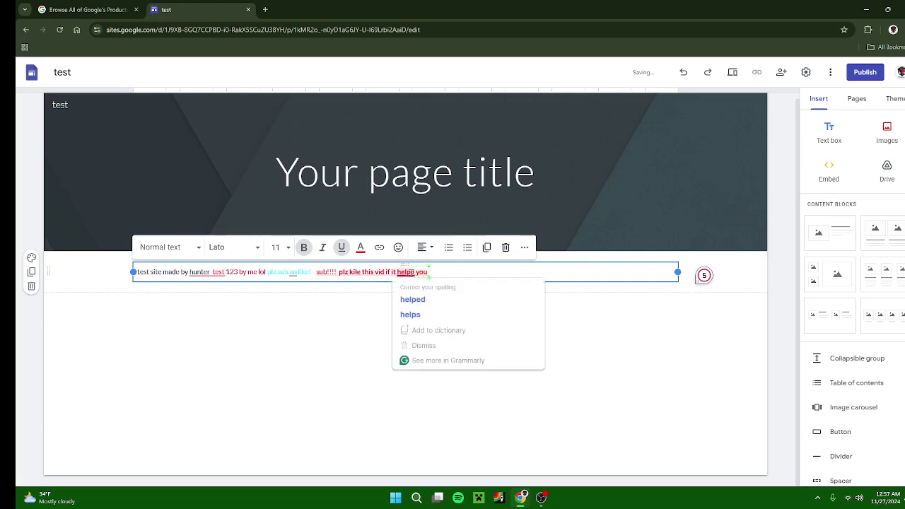
{"action": "left_click", "coordinate": [422, 299]}
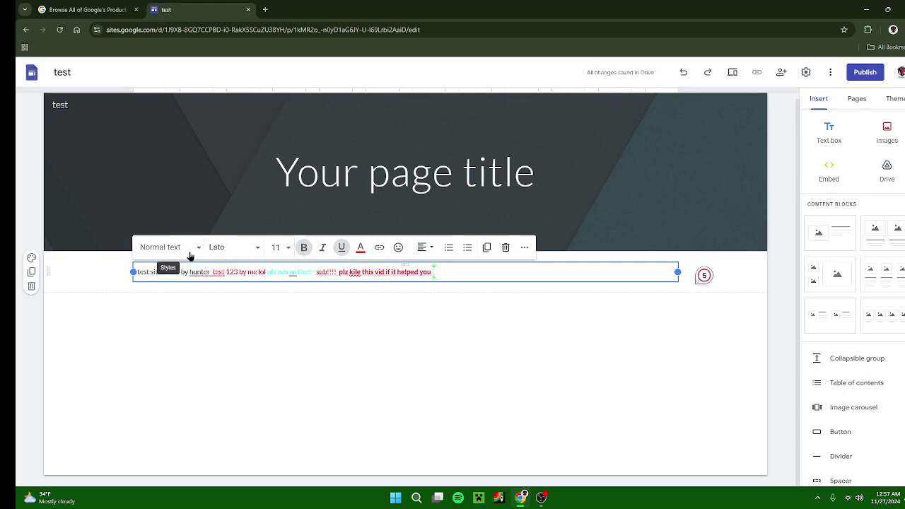
{"action": "left_click", "coordinate": [223, 248]}
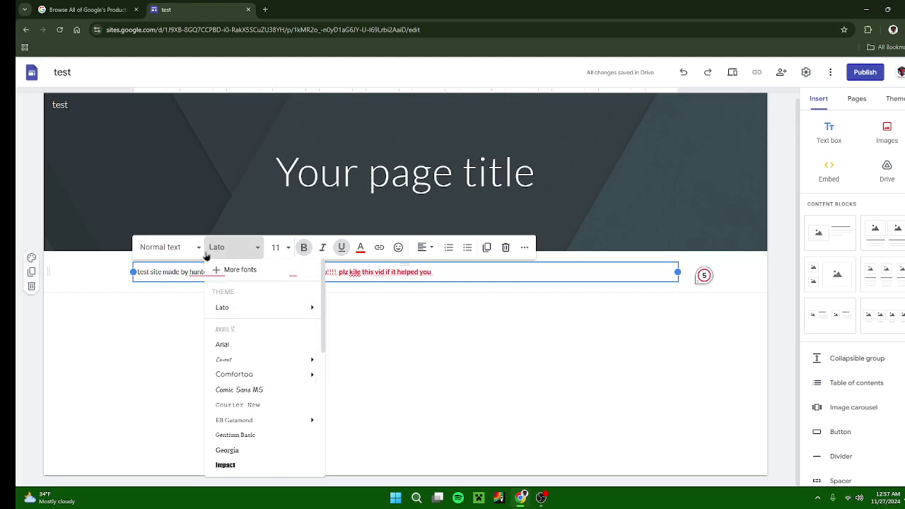
{"action": "left_click", "coordinate": [487, 382]}
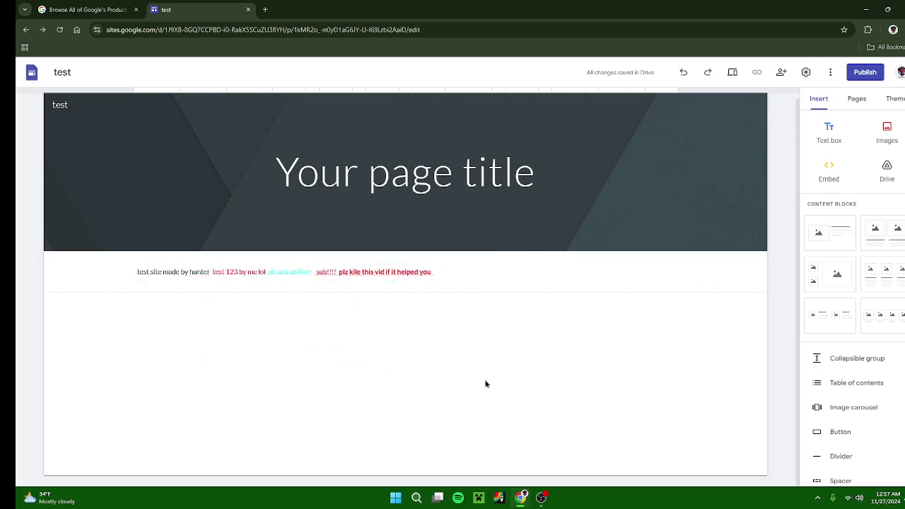
- Replace the placeholder page title in the header with "test site.21"
{"action": "left_click", "coordinate": [546, 174]}
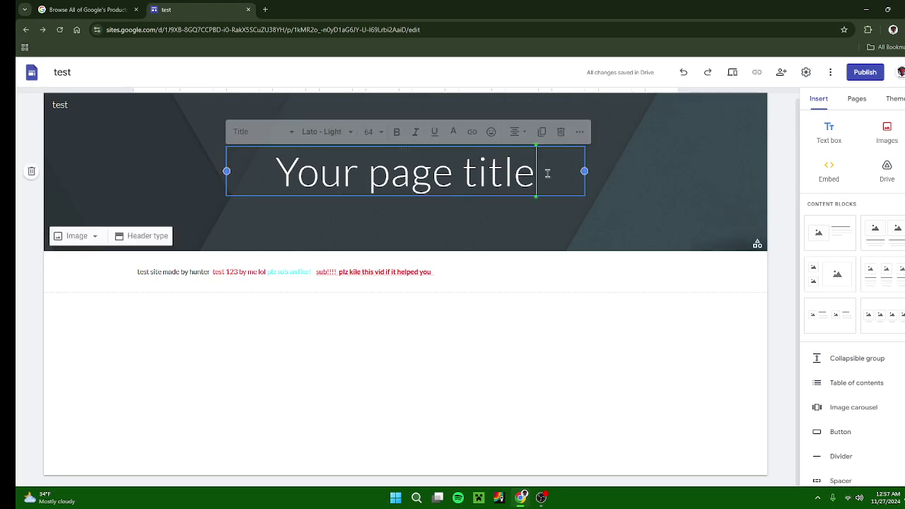
{"action": "key", "text": "BackSpace"}
{"action": "key", "text": "BackSpace"}
{"action": "key", "text": "BackSpace"}
{"action": "key", "text": "BackSpace"}
{"action": "key", "text": "BackSpace"}
{"action": "key", "text": "BackSpace"}
{"action": "key", "text": "BackSpace"}
{"action": "key", "text": "BackSpace"}
{"action": "key", "text": "BackSpace"}
{"action": "key", "text": "BackSpace"}
{"action": "key", "text": "BackSpace"}
{"action": "key", "text": "BackSpace"}
{"action": "key", "text": "BackSpace"}
{"action": "key", "text": "BackSpace"}
{"action": "key", "text": "BackSpace"}
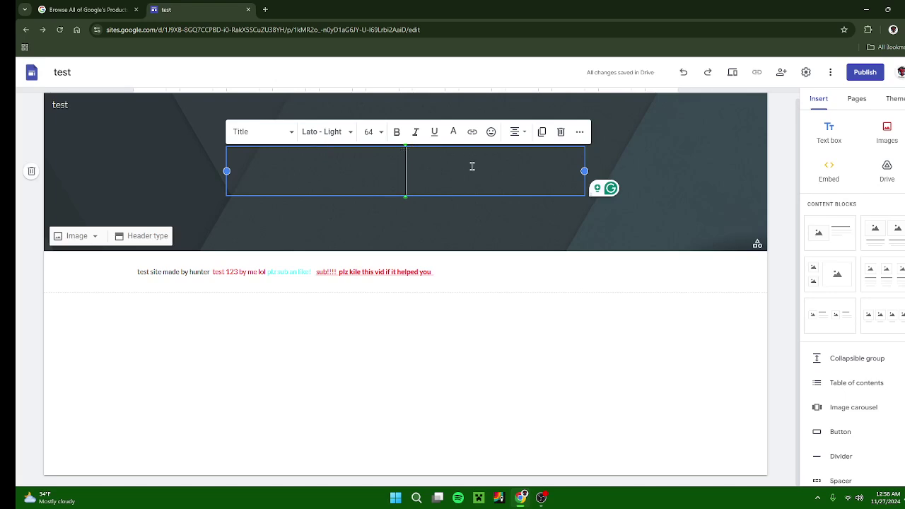
{"action": "type", "text": "tes"}
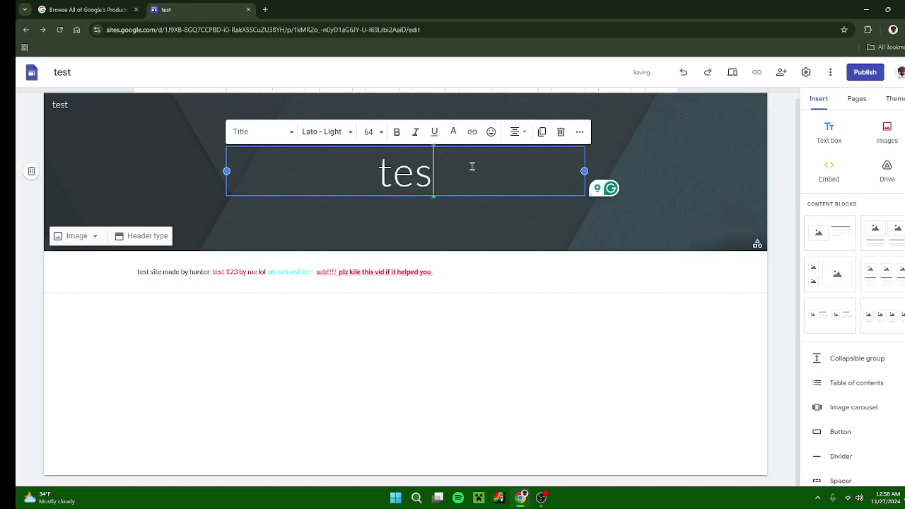
{"action": "type", "text": "t site.21"}
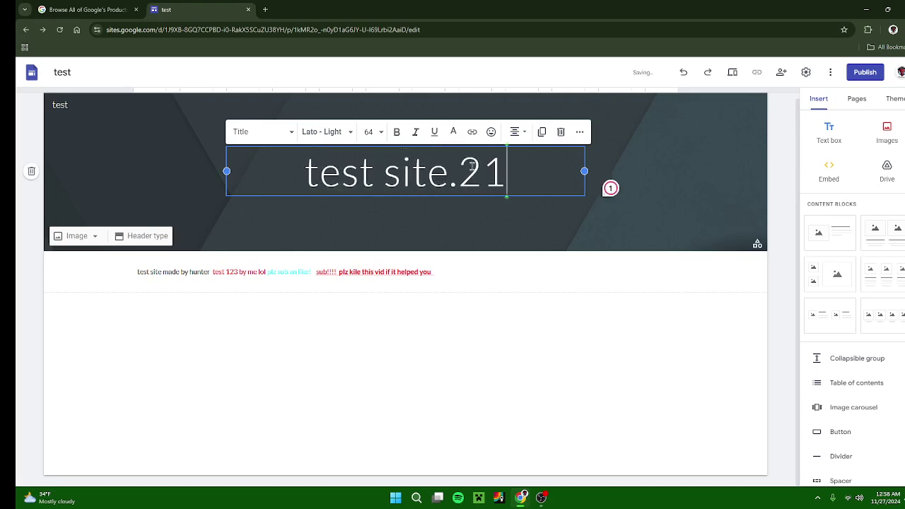
{"action": "left_click", "coordinate": [463, 391]}
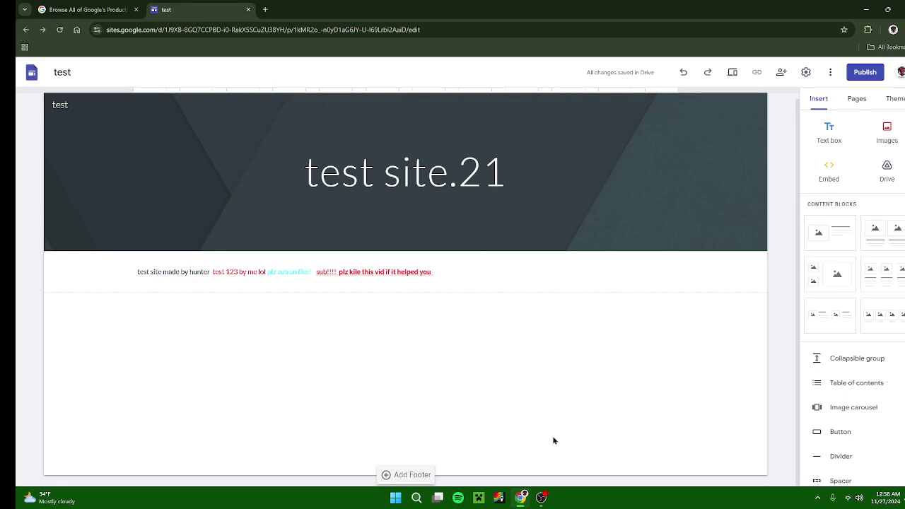
- Add a footer to the page reading "this is just a tets site (you should like the vid plz!!!!!"
{"action": "left_click", "coordinate": [411, 476]}
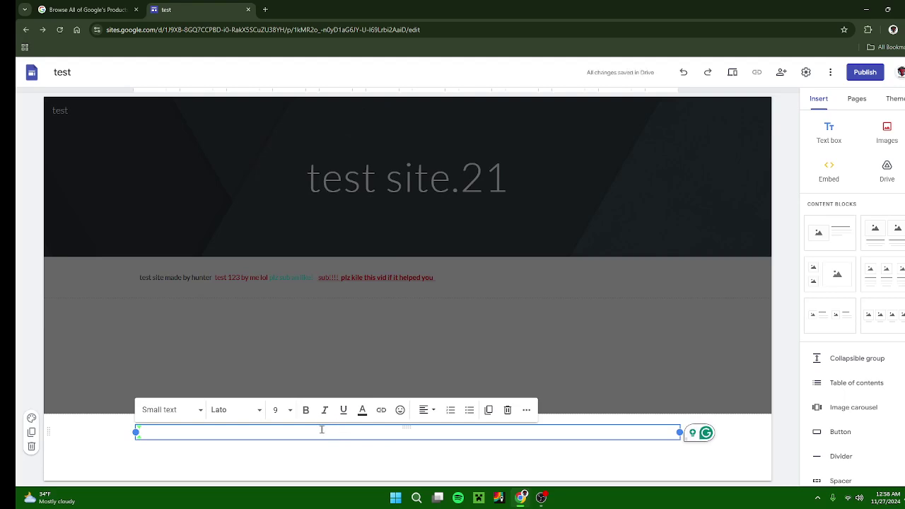
{"action": "type", "text": "this is just a tets site"}
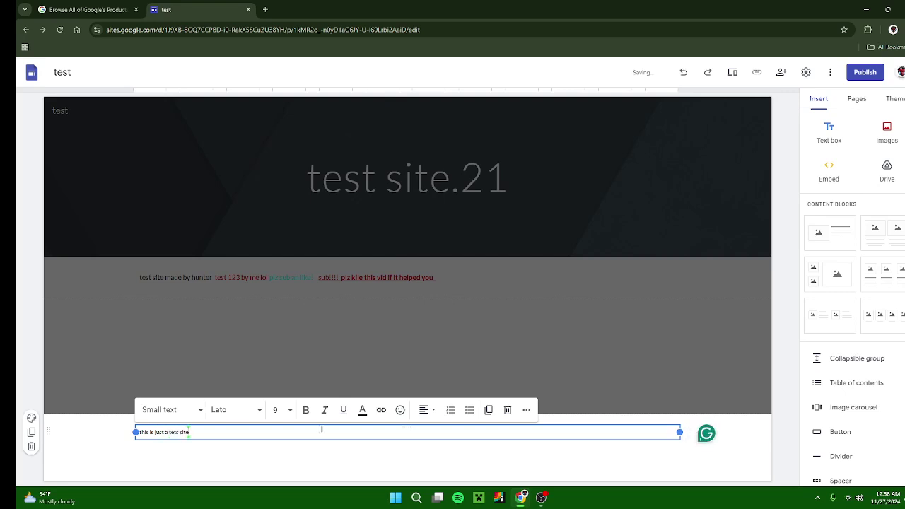
{"action": "type", "text": " (you should t"}
{"action": "key", "text": "BackSpace"}
{"action": "key", "text": "BackSpace"}
{"action": "type", "text": "like the vid plz!!!!!"}
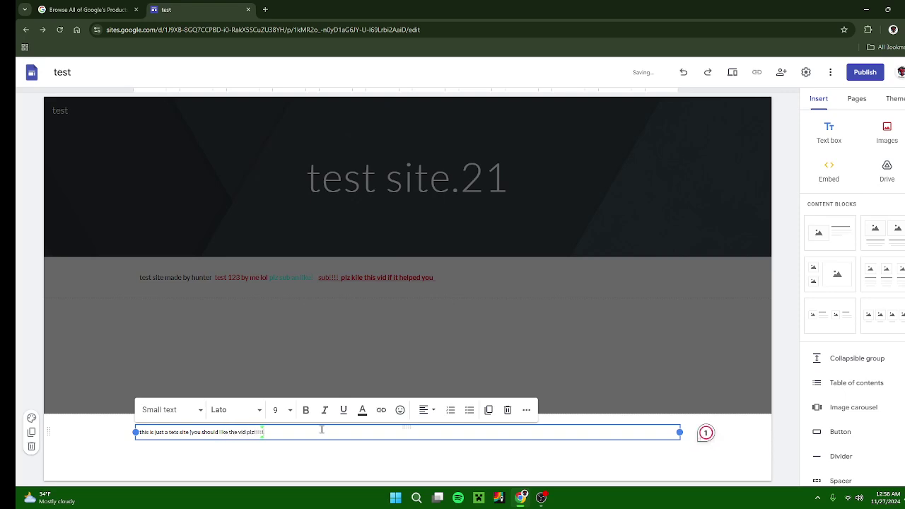
{"action": "left_click", "coordinate": [339, 364]}
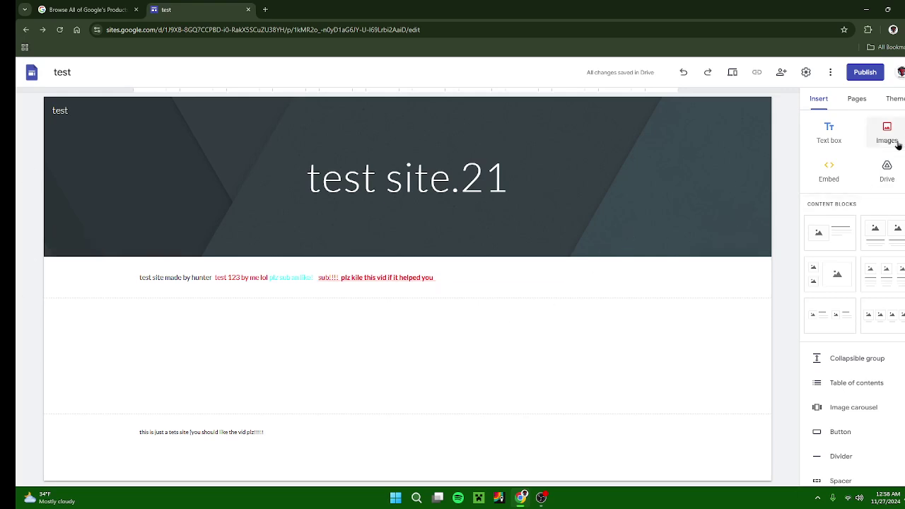
- Upload the image file "888" from the "game makeing things" folder onto the page
{"action": "left_click", "coordinate": [898, 144]}
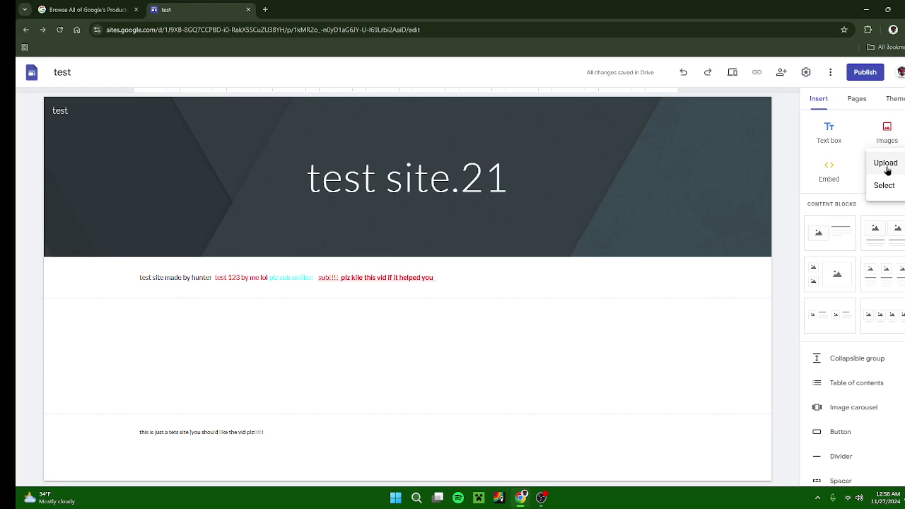
{"action": "left_click", "coordinate": [889, 174]}
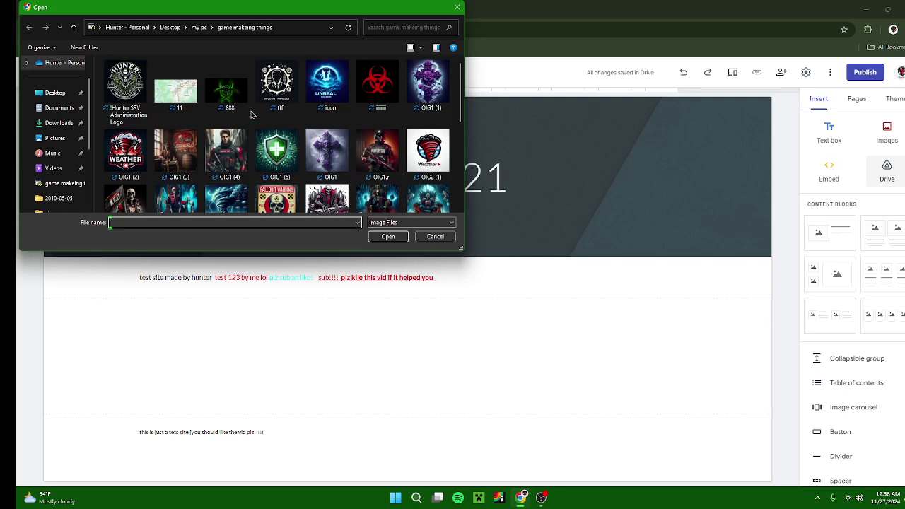
{"action": "left_click", "coordinate": [226, 86]}
{"action": "left_click", "coordinate": [388, 237]}
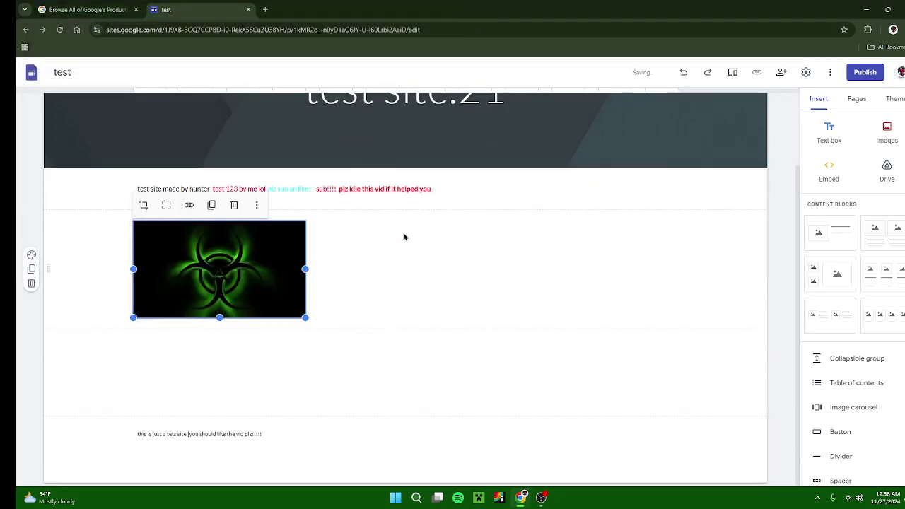
- Enlarge the green biohazard image in height and width so it spans about half of the content width
{"action": "left_click_drag", "start_coordinate": [219, 317], "coordinate": [220, 420]}
{"action": "left_click_drag", "start_coordinate": [303, 320], "coordinate": [399, 320]}
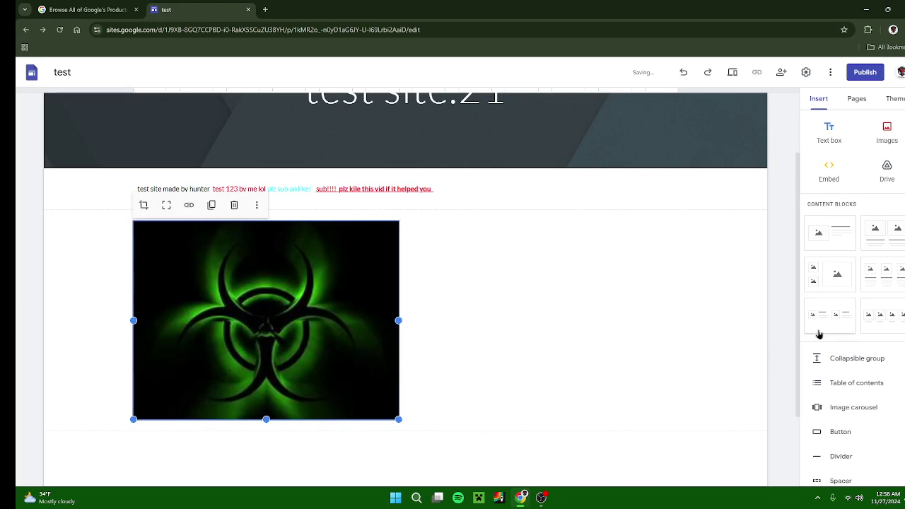
{"action": "left_click", "coordinate": [790, 323]}
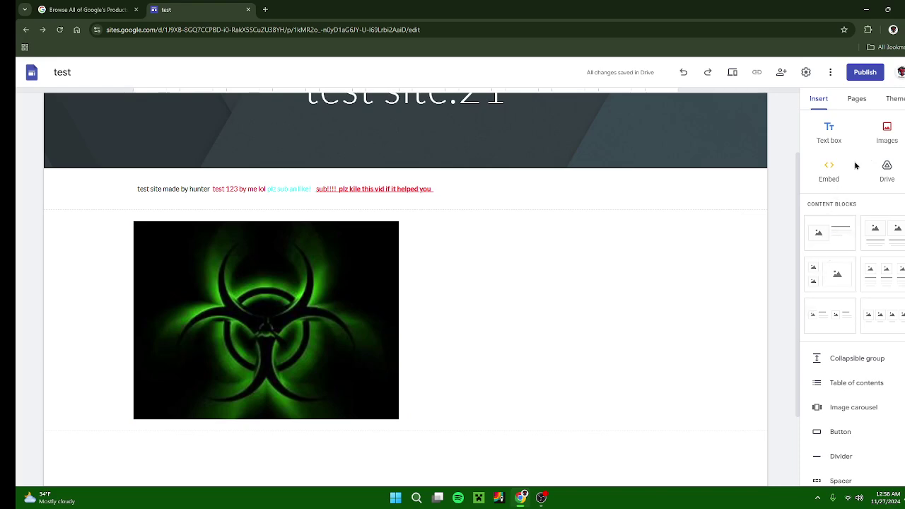
{"action": "left_click", "coordinate": [832, 183]}
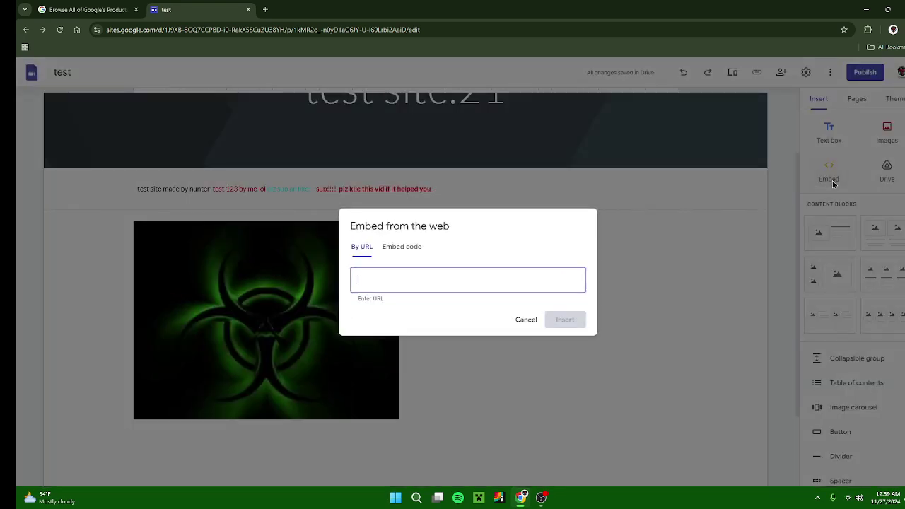
{"action": "left_click", "coordinate": [390, 245]}
{"action": "left_click", "coordinate": [357, 233]}
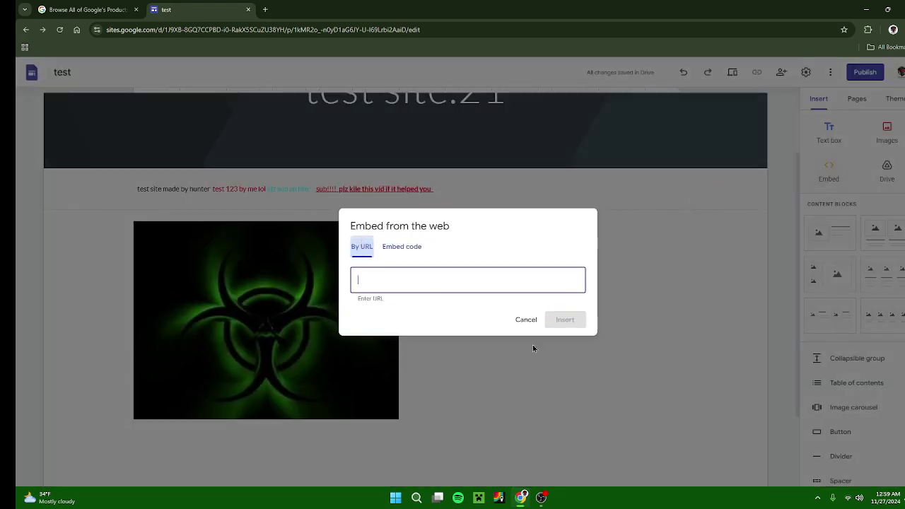
{"action": "left_click", "coordinate": [532, 323]}
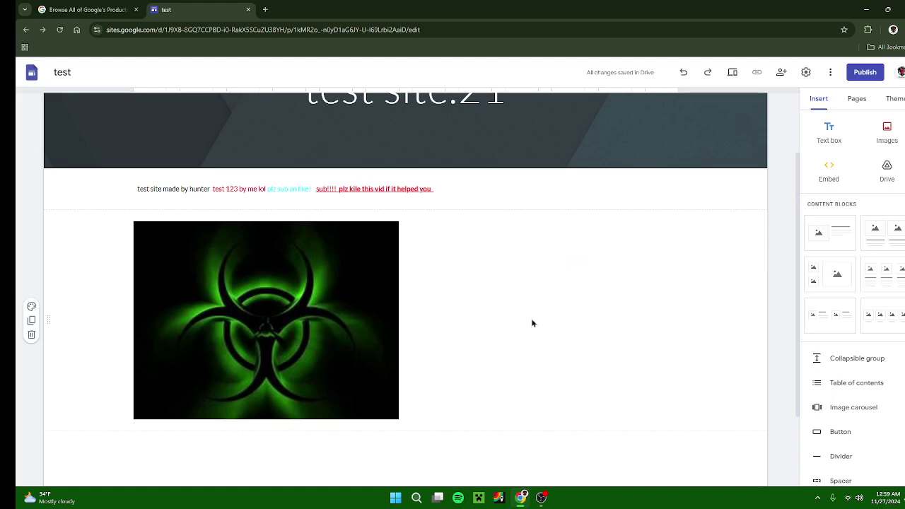
- Switch to the Google products page and open Google Forms from it, going through to the forms list
{"action": "scroll", "coordinate": [532, 324], "scroll_direction": "up", "scroll_amount": 2}
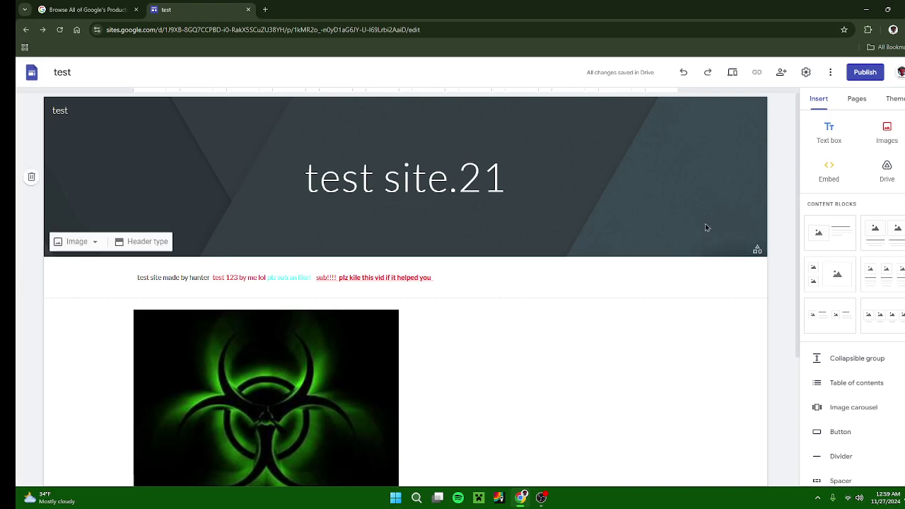
{"action": "left_click", "coordinate": [119, 10]}
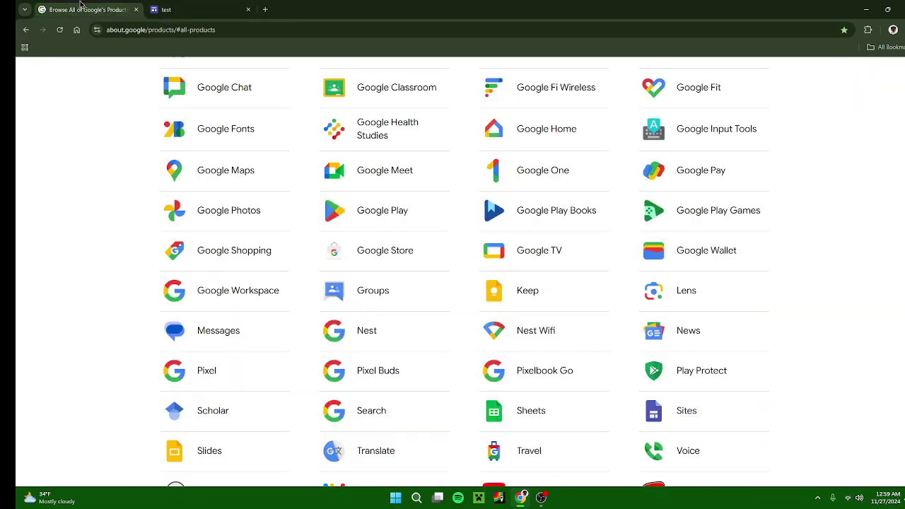
{"action": "scroll", "coordinate": [679, 290], "scroll_direction": "up", "scroll_amount": 3}
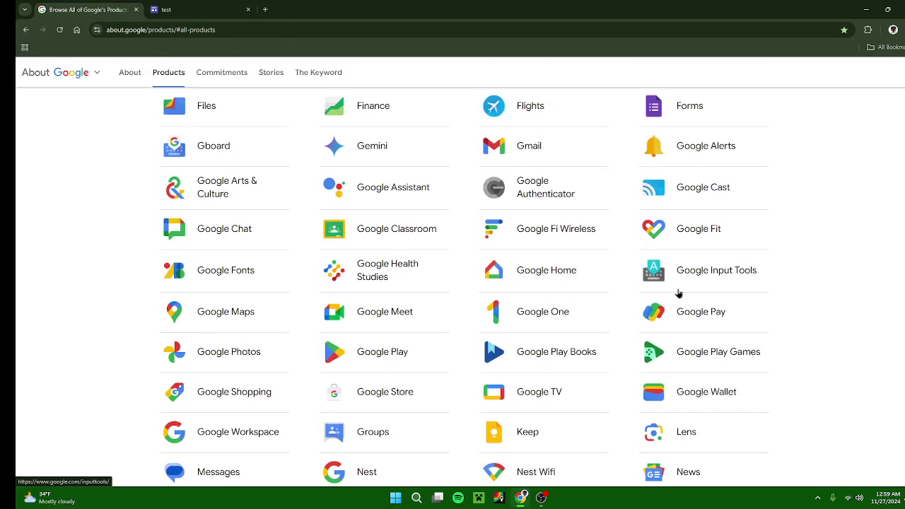
{"action": "left_click", "coordinate": [687, 210]}
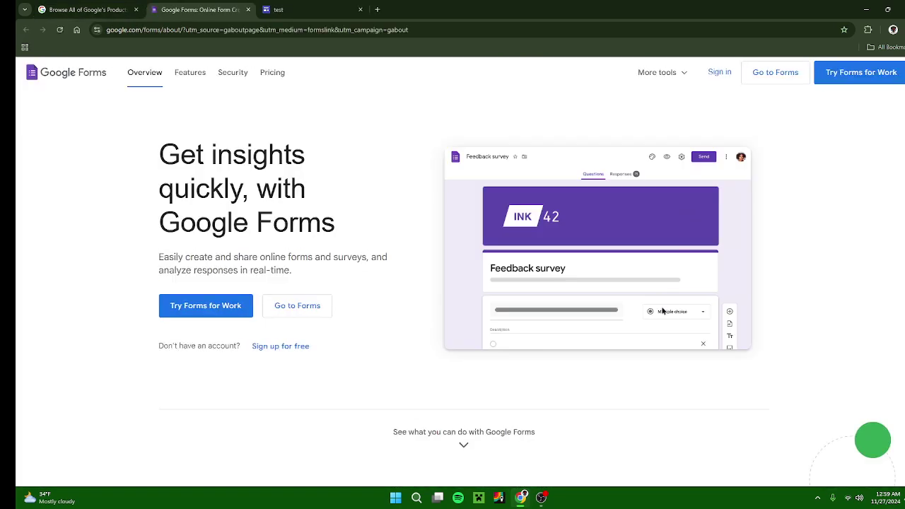
{"action": "left_click", "coordinate": [304, 310]}
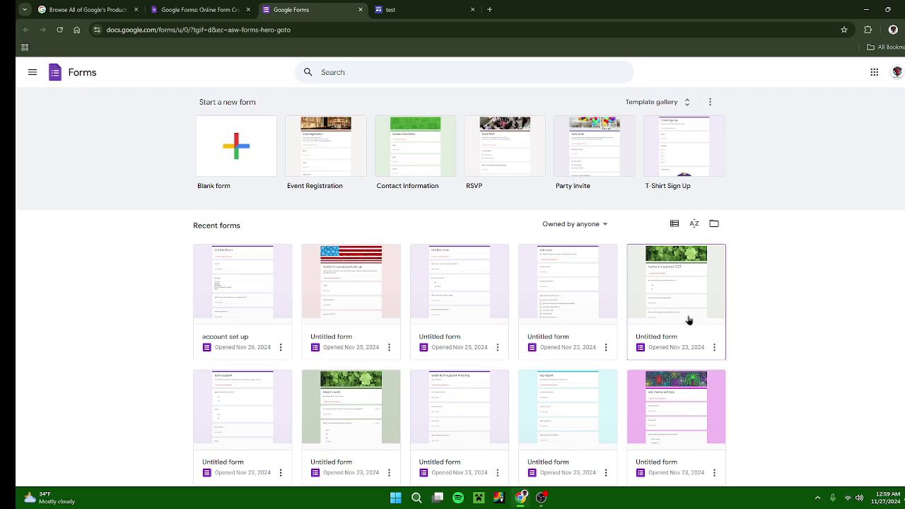
- Open the recent form with the fireworks header, "site theme settings", and view its settings
{"action": "left_click", "coordinate": [681, 399]}
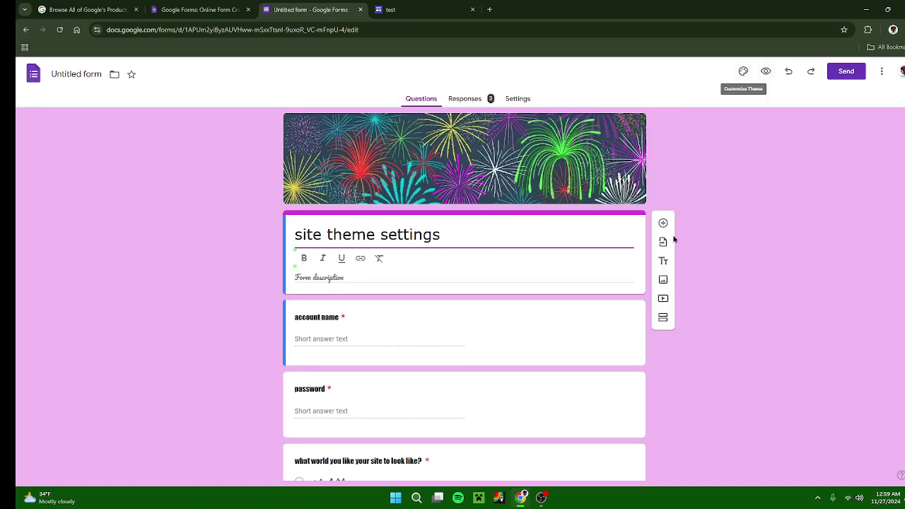
{"action": "left_click", "coordinate": [520, 100]}
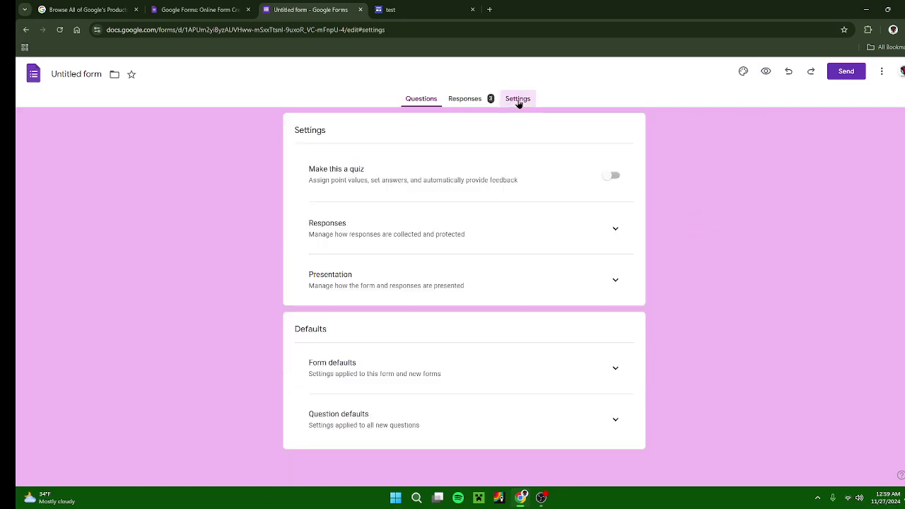
- Return to the form's questions and copy its embed HTML code from the send options
{"action": "left_click", "coordinate": [422, 99]}
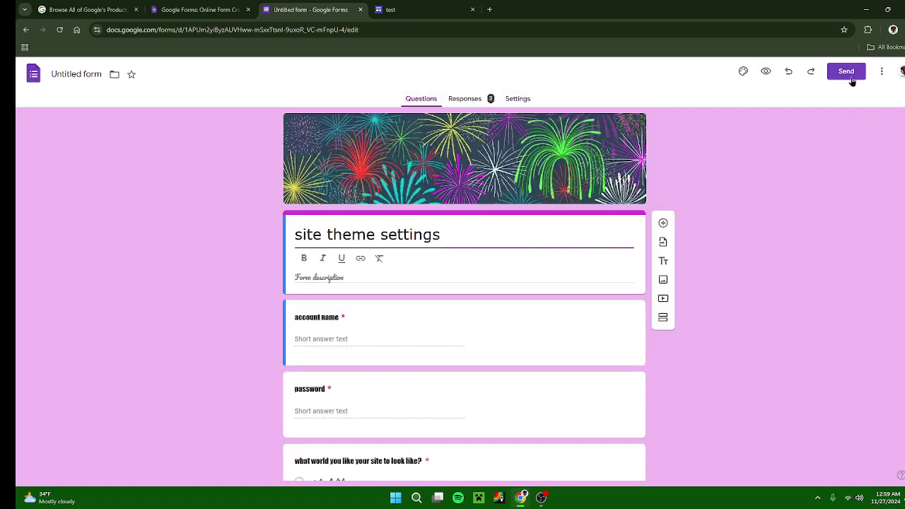
{"action": "left_click", "coordinate": [850, 77]}
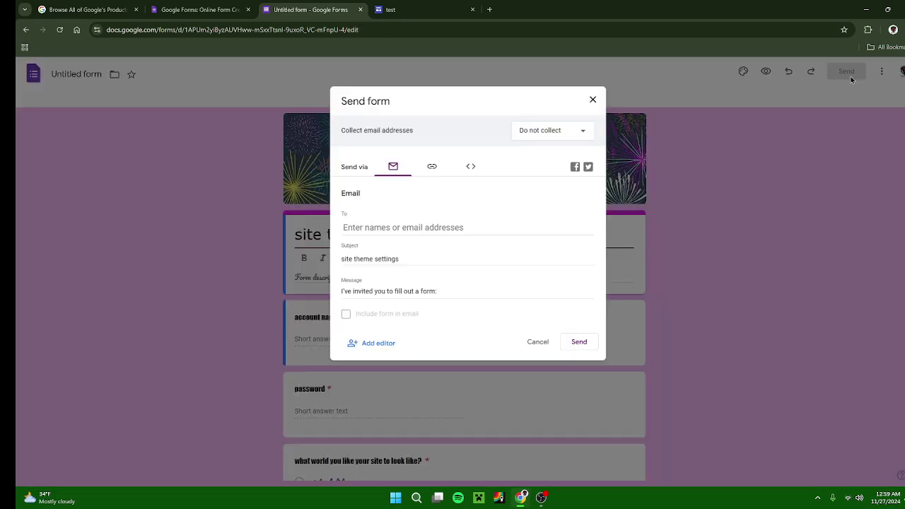
{"action": "left_click", "coordinate": [467, 170]}
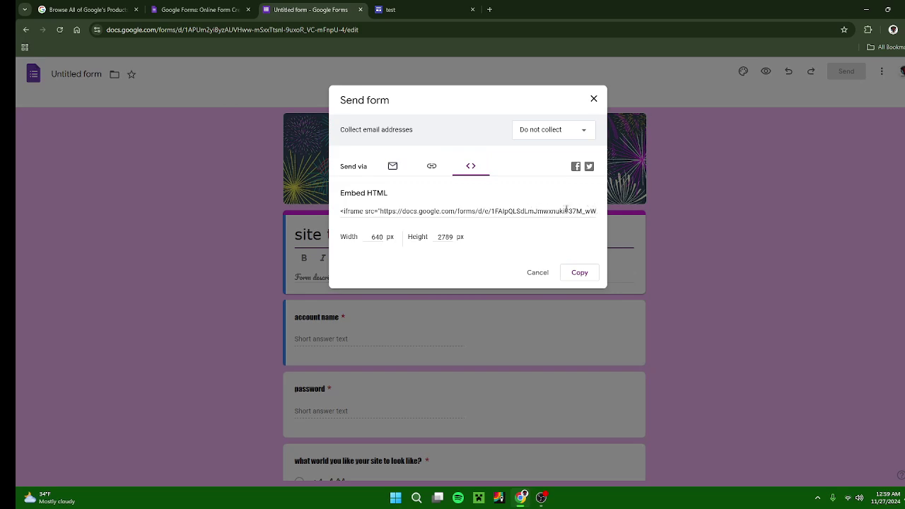
{"action": "left_click", "coordinate": [586, 274]}
- Switch to the test site and insert the form with the copied embed code
{"action": "left_click", "coordinate": [408, 7]}
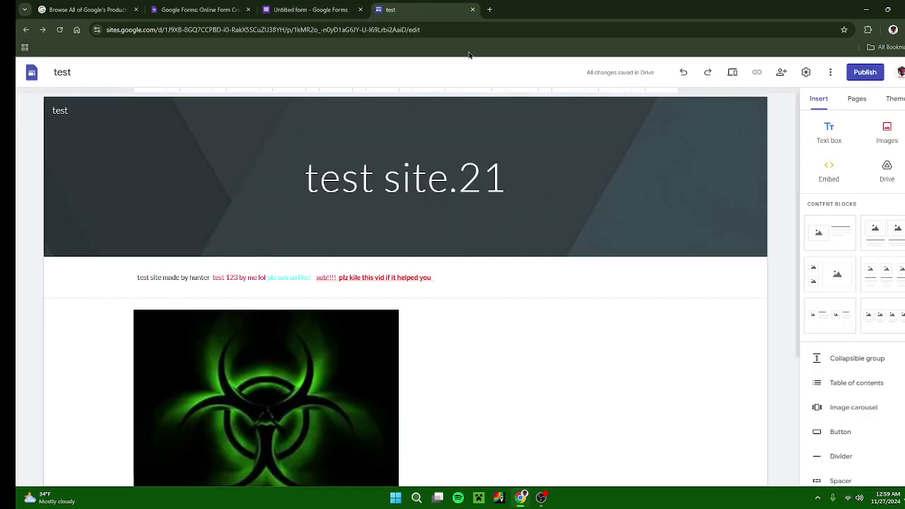
{"action": "left_click", "coordinate": [825, 182]}
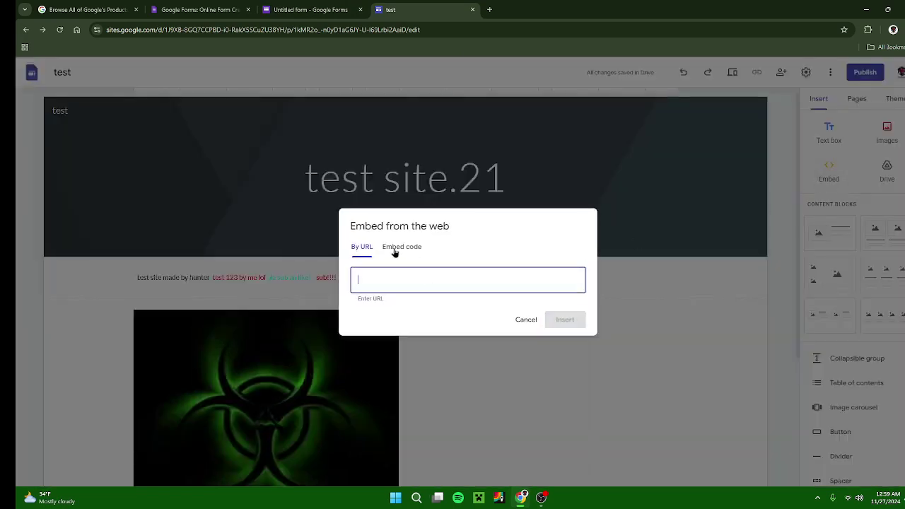
{"action": "left_click", "coordinate": [395, 247]}
{"action": "key", "text": "ctrl+v"}
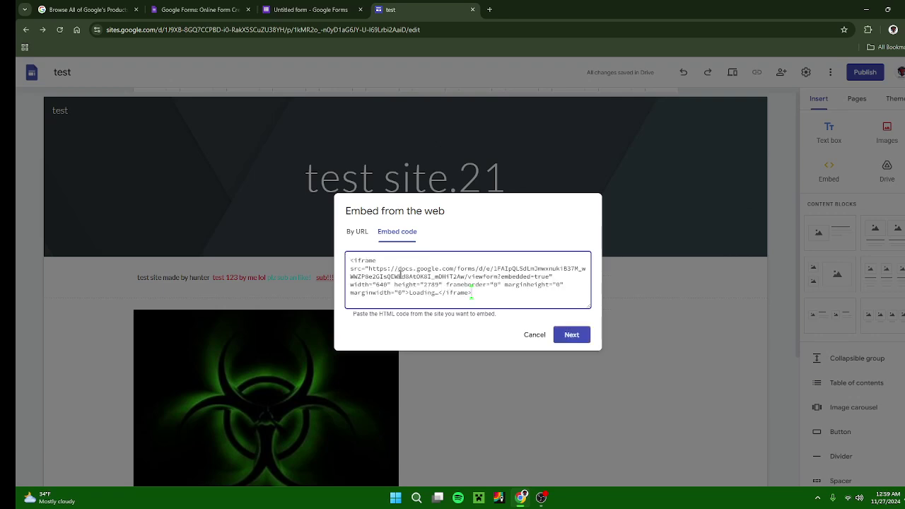
{"action": "left_click", "coordinate": [571, 336]}
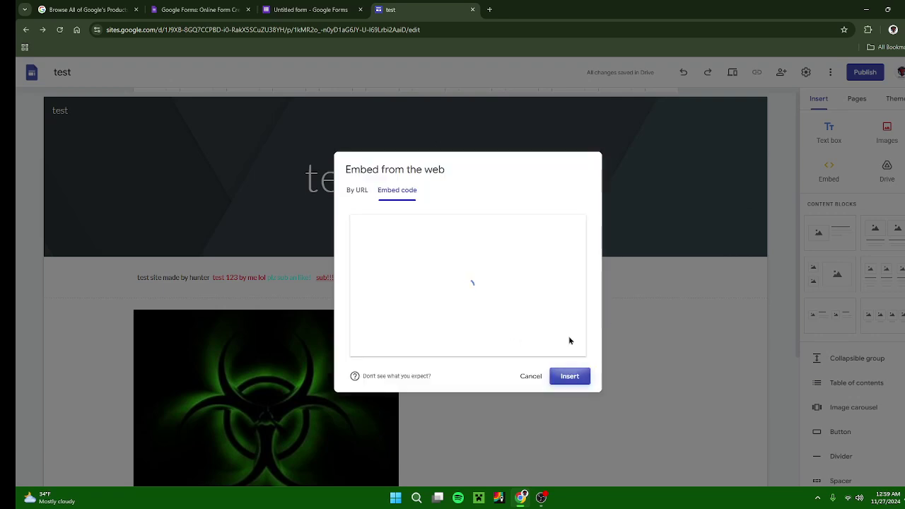
{"action": "left_click", "coordinate": [571, 376]}
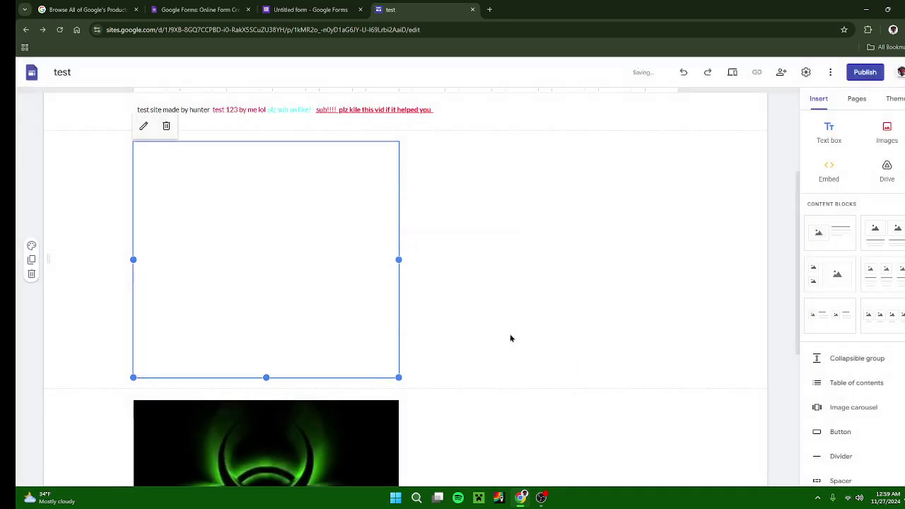
- Widen the embedded form to about three quarters of the content width and extend its height well down the page
{"action": "left_click_drag", "start_coordinate": [398, 259], "coordinate": [537, 259]}
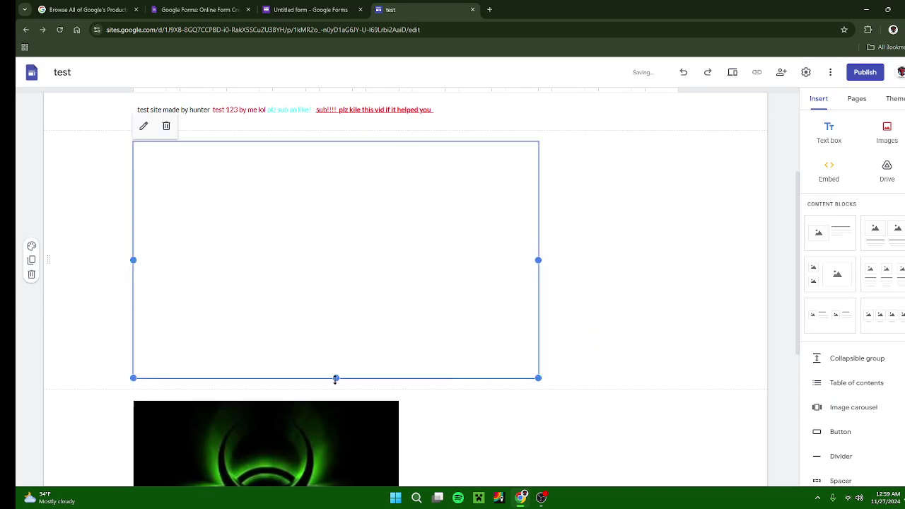
{"action": "left_click_drag", "start_coordinate": [335, 378], "coordinate": [335, 170]}
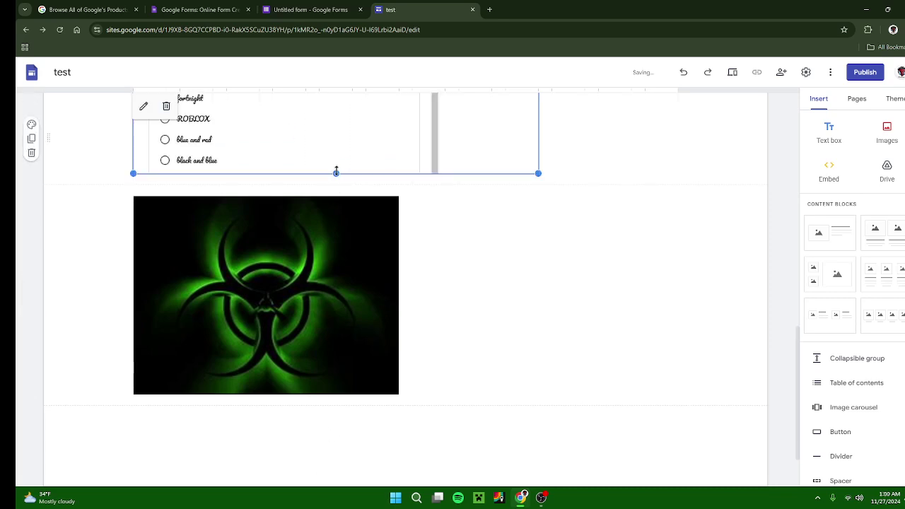
{"action": "left_click", "coordinate": [533, 359]}
- Review the embedded form on the page from its answer options up to its title, and delete it
{"action": "scroll", "coordinate": [748, 277], "scroll_direction": "up", "scroll_amount": 7}
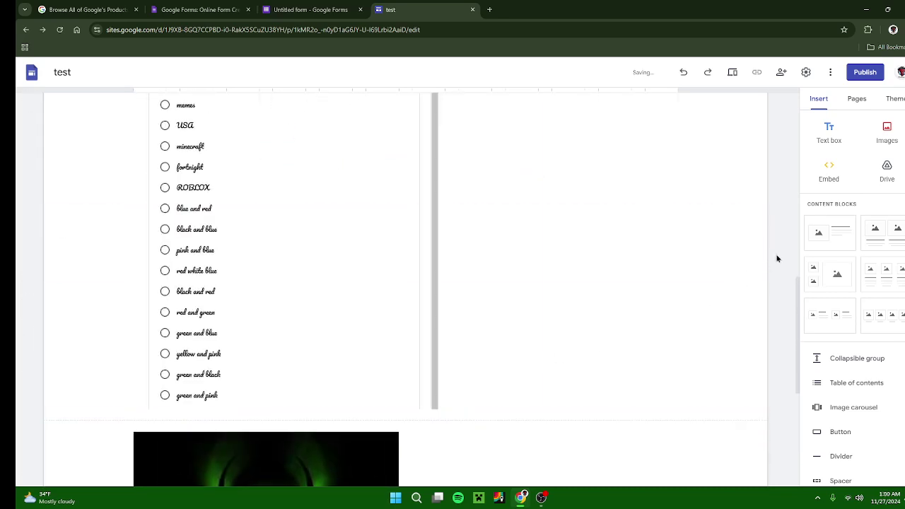
{"action": "scroll", "coordinate": [788, 254], "scroll_direction": "up", "scroll_amount": 1}
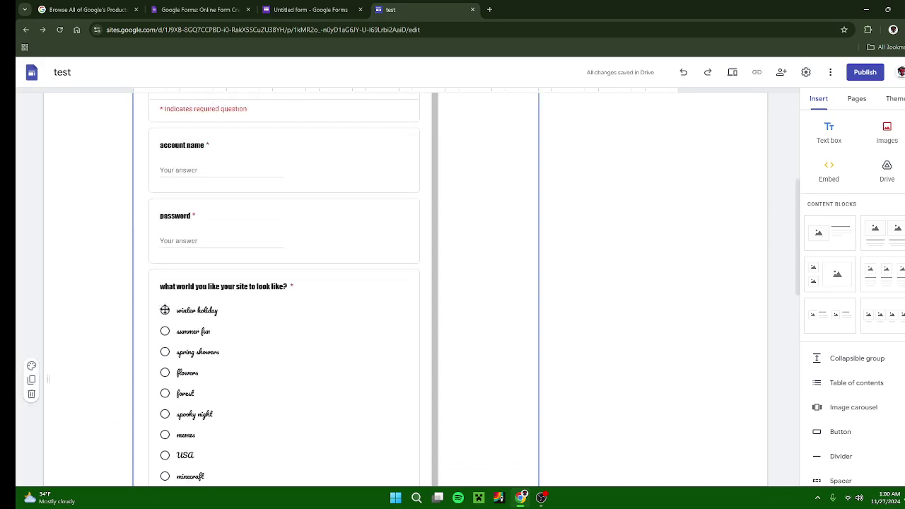
{"action": "left_click", "coordinate": [122, 311]}
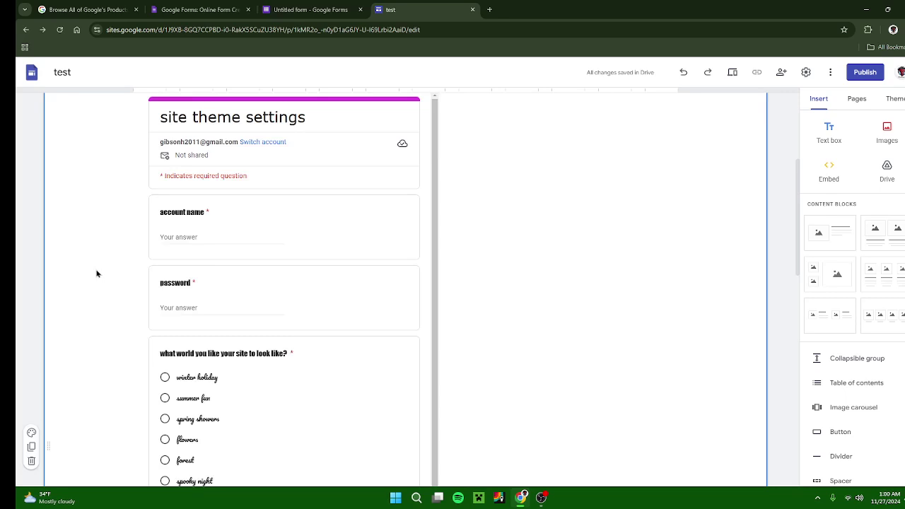
{"action": "scroll", "coordinate": [97, 273], "scroll_direction": "up", "scroll_amount": 3}
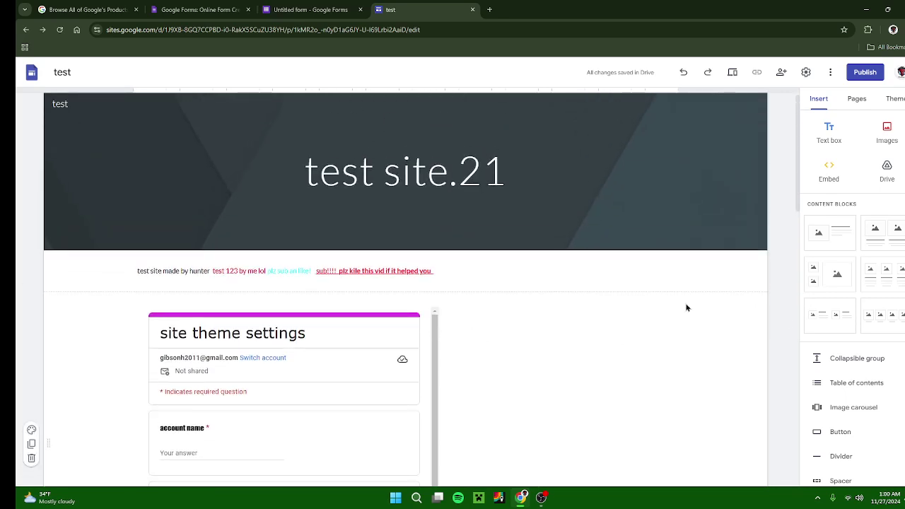
{"action": "scroll", "coordinate": [726, 298], "scroll_direction": "up", "scroll_amount": 1}
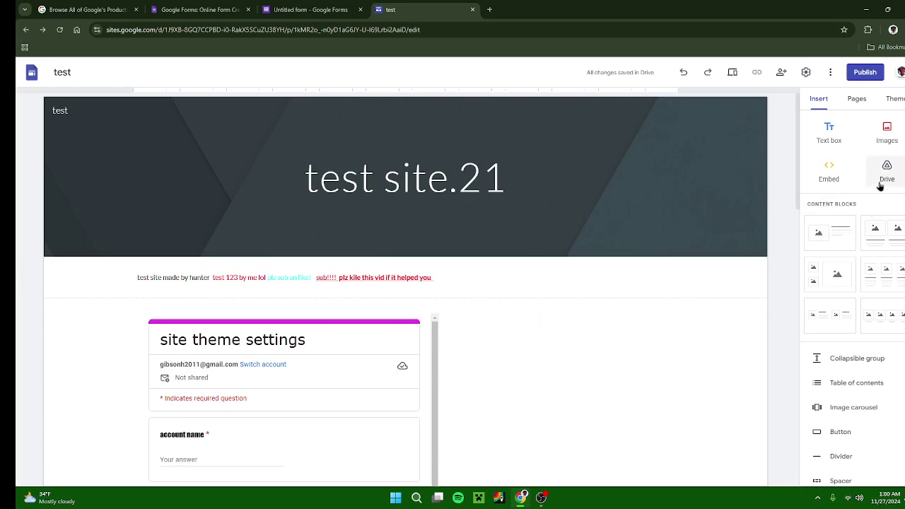
{"action": "left_click", "coordinate": [384, 328]}
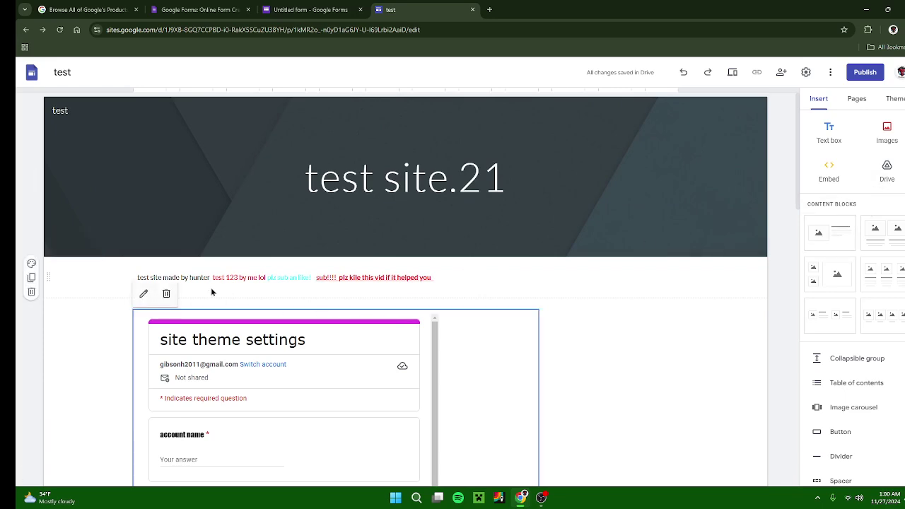
{"action": "left_click", "coordinate": [165, 294]}
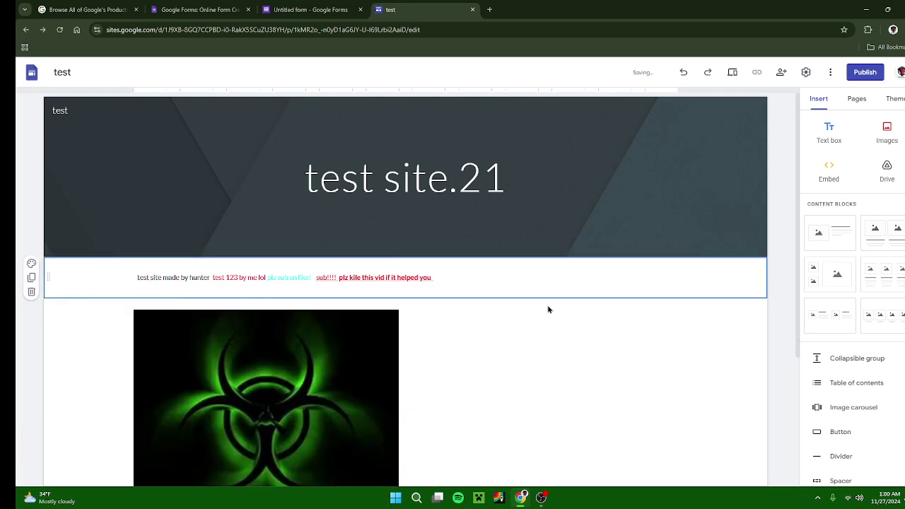
- Insert the video "0607(1).mp4" from My Drive onto the page
{"action": "left_click", "coordinate": [888, 175]}
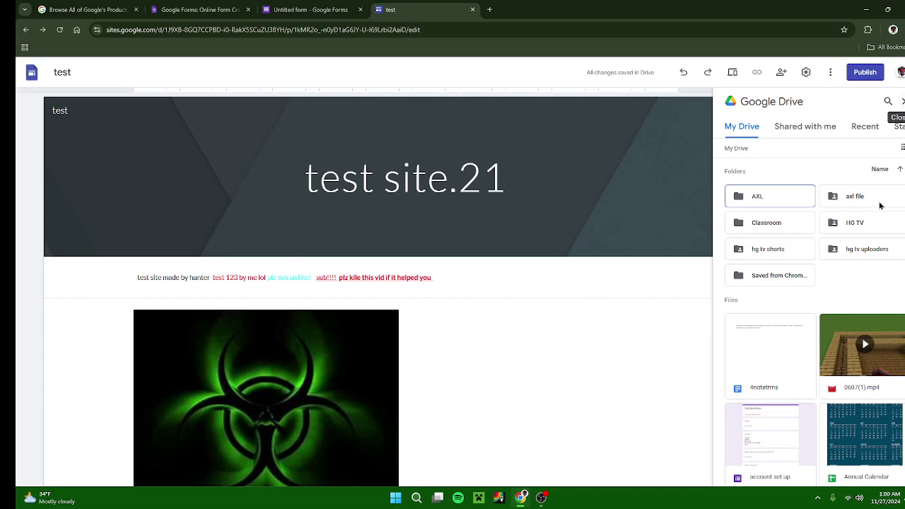
{"action": "left_click", "coordinate": [888, 367]}
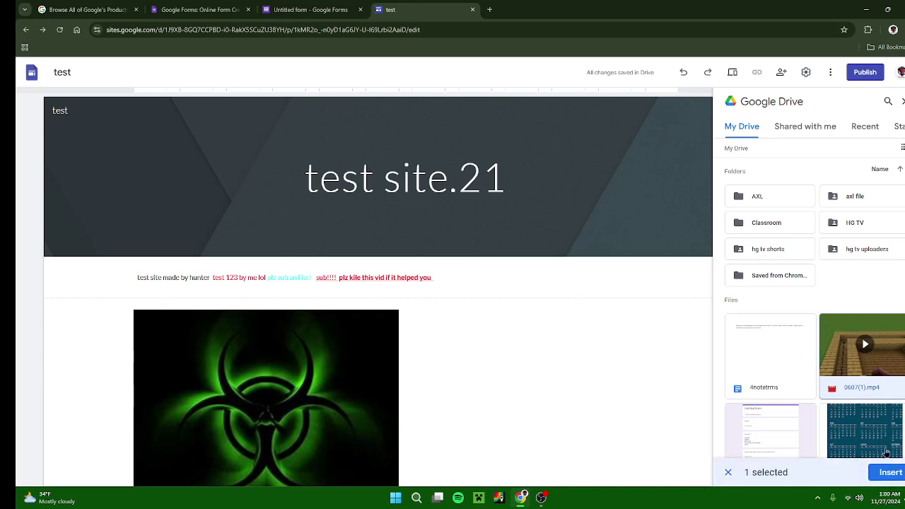
{"action": "left_click", "coordinate": [889, 473]}
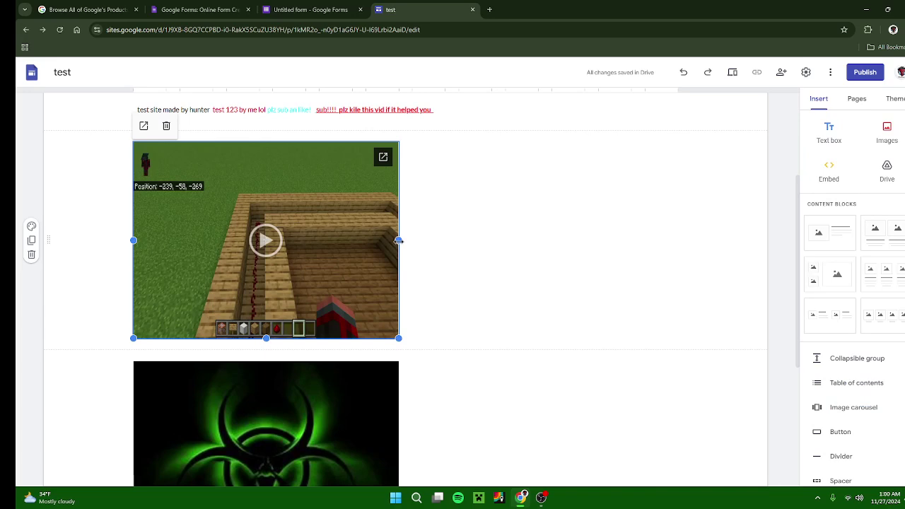
- Enlarge the inserted video in width and height so it spans over three quarters of the content width
{"action": "left_click_drag", "start_coordinate": [399, 241], "coordinate": [584, 240]}
{"action": "left_click_drag", "start_coordinate": [360, 338], "coordinate": [376, 469]}
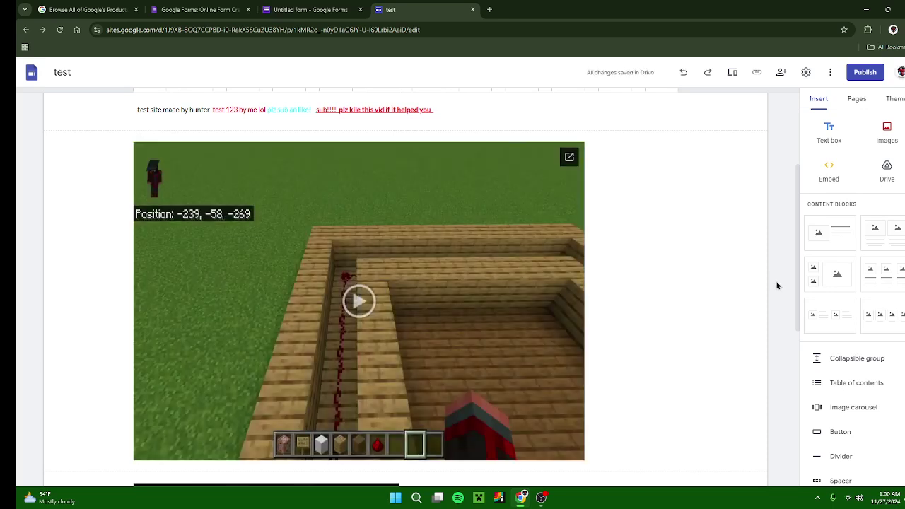
{"action": "left_click", "coordinate": [543, 290]}
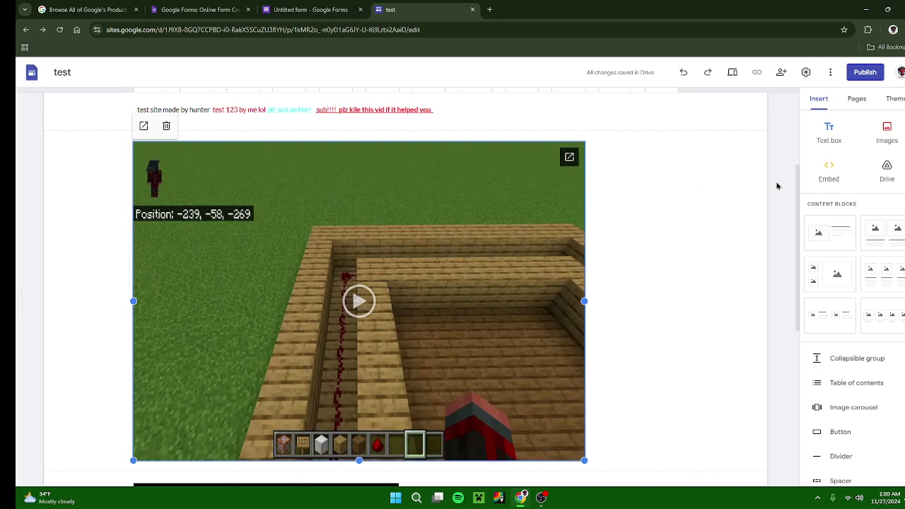
{"action": "left_click", "coordinate": [766, 241]}
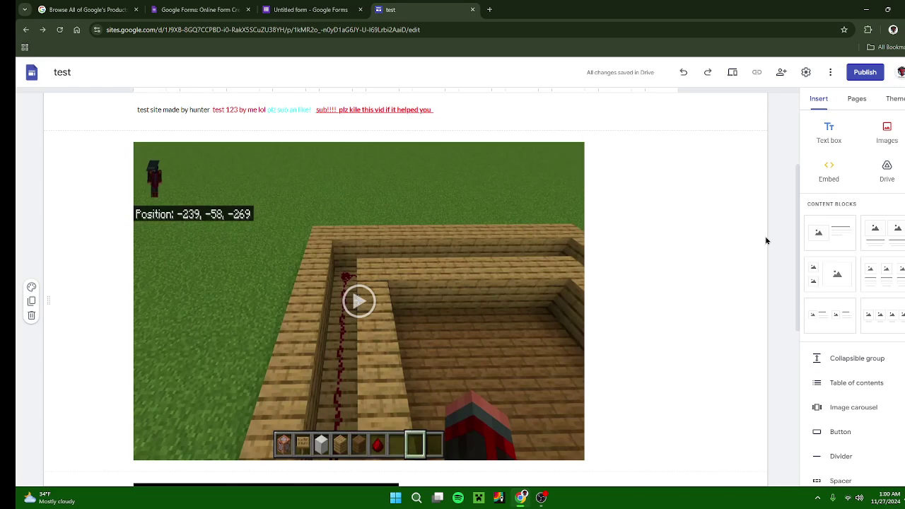
- Add the content block with one image placeholder beside a heading and body text above the video
{"action": "scroll", "coordinate": [722, 400], "scroll_direction": "up", "scroll_amount": 2}
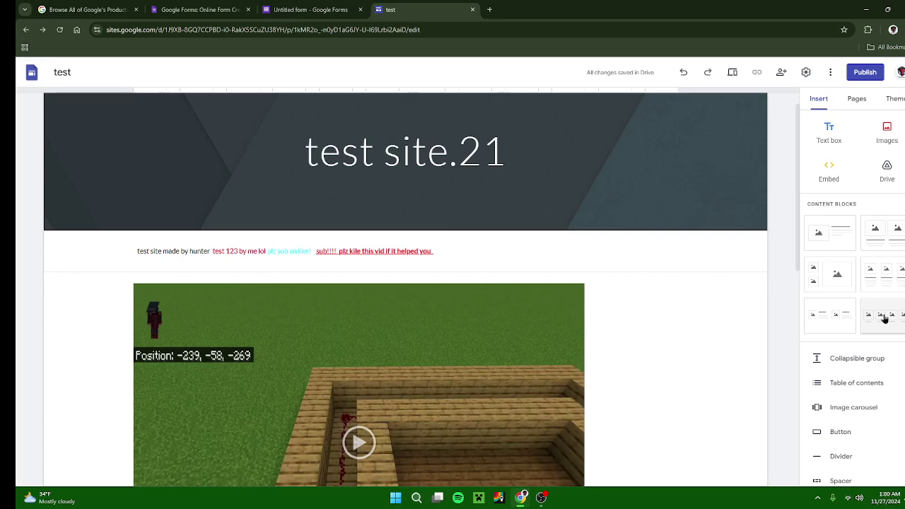
{"action": "left_click", "coordinate": [846, 243]}
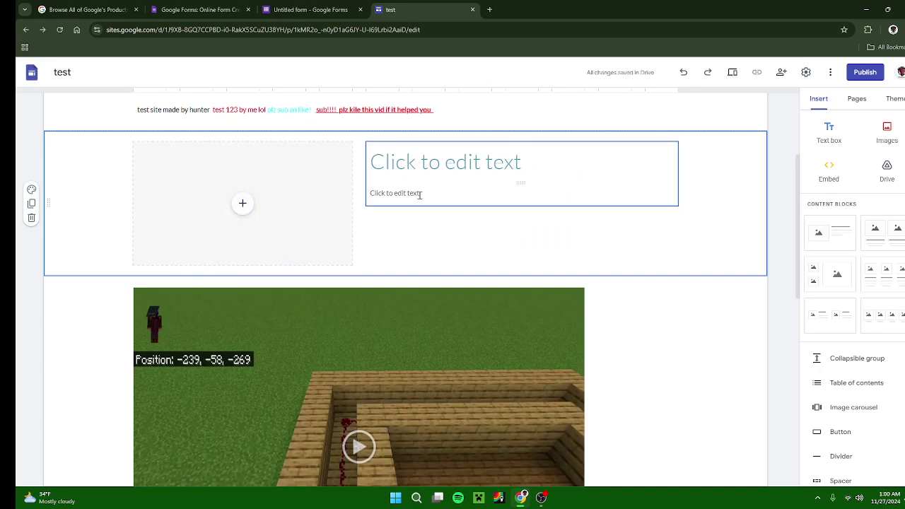
{"action": "scroll", "coordinate": [783, 265], "scroll_direction": "up", "scroll_amount": 2}
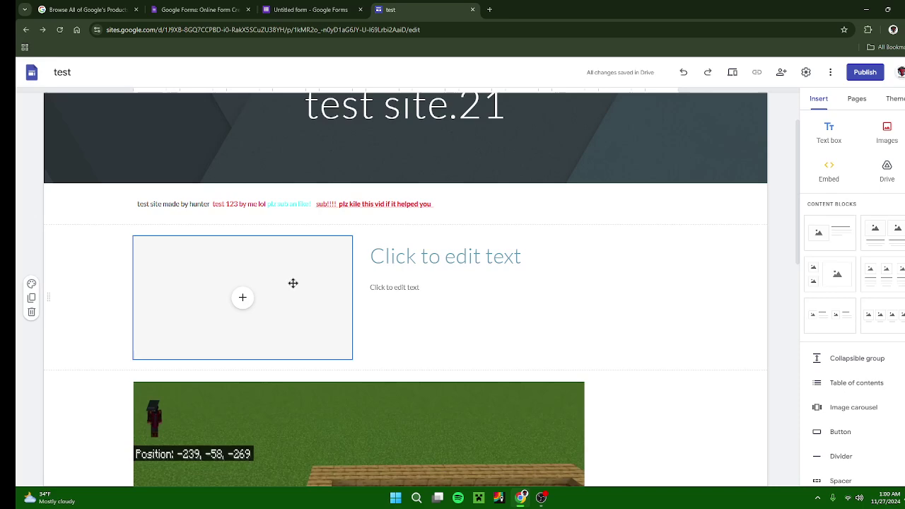
{"action": "left_click", "coordinate": [244, 297]}
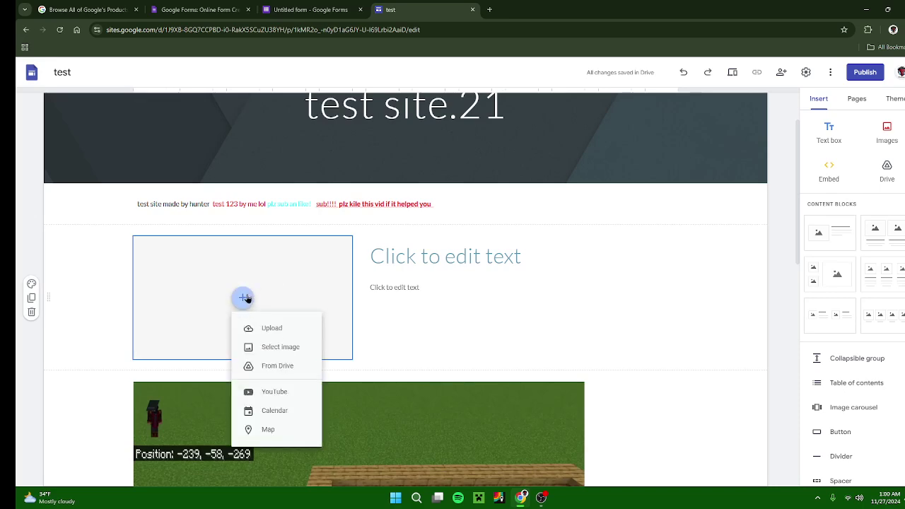
{"action": "left_click", "coordinate": [265, 347]}
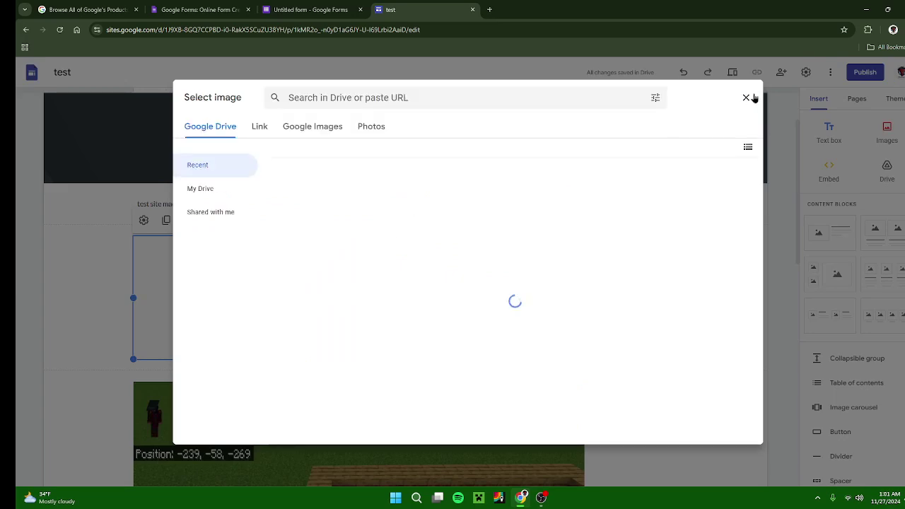
{"action": "left_click", "coordinate": [746, 97]}
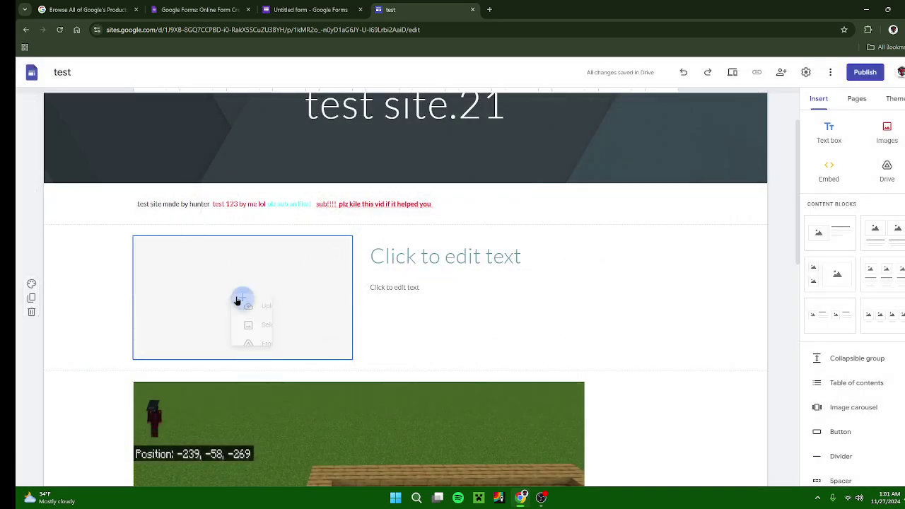
- Upload the image "OIP (1)" from the "game makeing things" folder into the content block's placeholder
{"action": "left_click", "coordinate": [242, 298]}
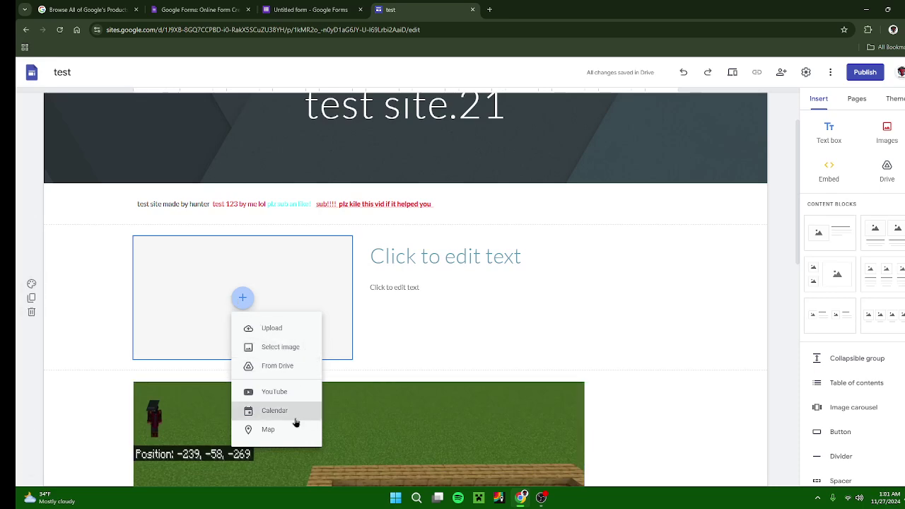
{"action": "left_click", "coordinate": [283, 328]}
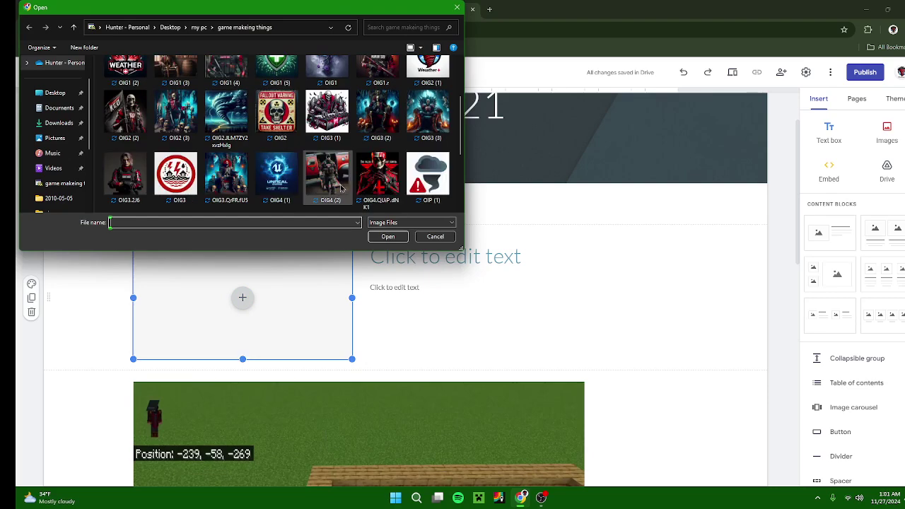
{"action": "double_click", "coordinate": [428, 176]}
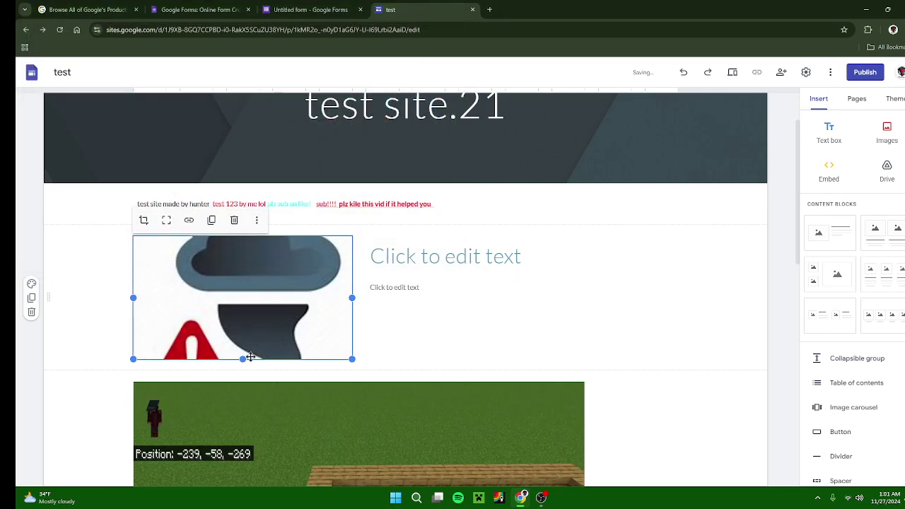
- Increase the tornado warning image's height so that the whole cloud, tornado and warning triangle fit in its frame
{"action": "left_click_drag", "start_coordinate": [243, 359], "coordinate": [243, 475]}
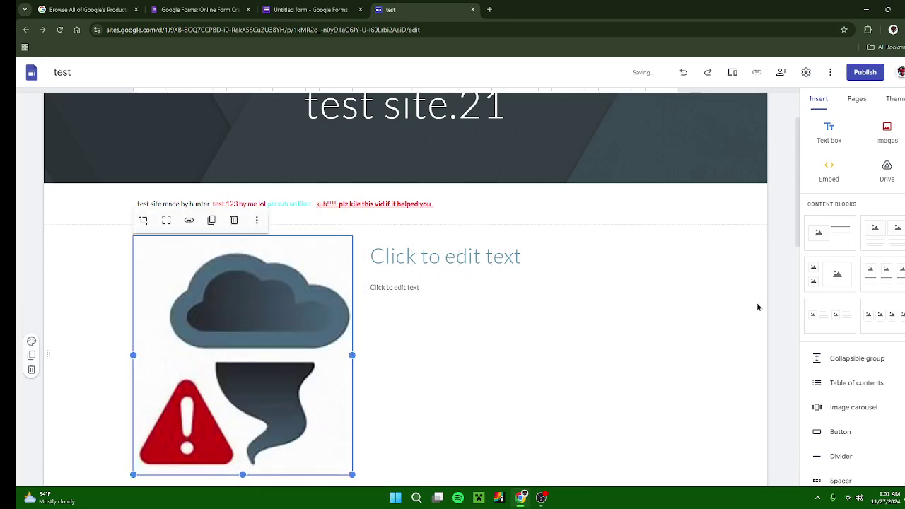
{"action": "left_click", "coordinate": [784, 309]}
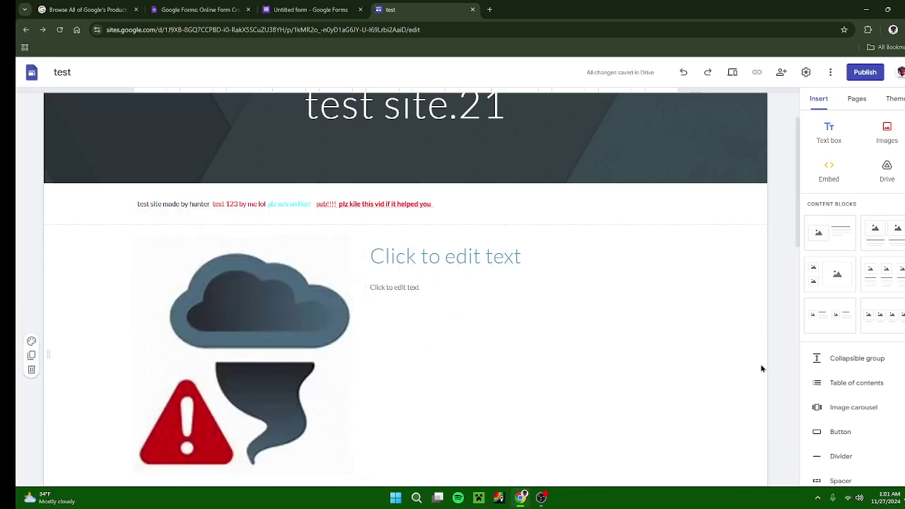
{"action": "scroll", "coordinate": [761, 368], "scroll_direction": "up", "scroll_amount": 1}
{"action": "scroll", "coordinate": [867, 302], "scroll_direction": "down", "scroll_amount": 1}
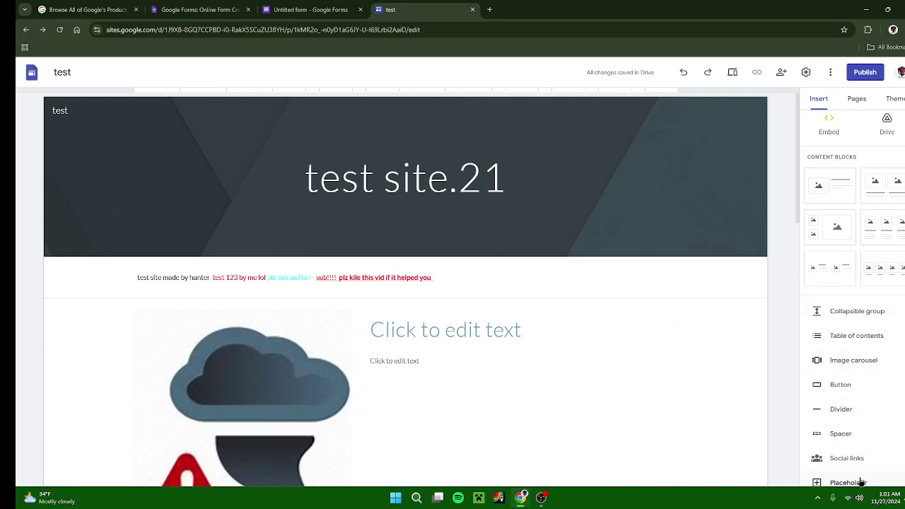
{"action": "scroll", "coordinate": [811, 368], "scroll_direction": "up", "scroll_amount": 1}
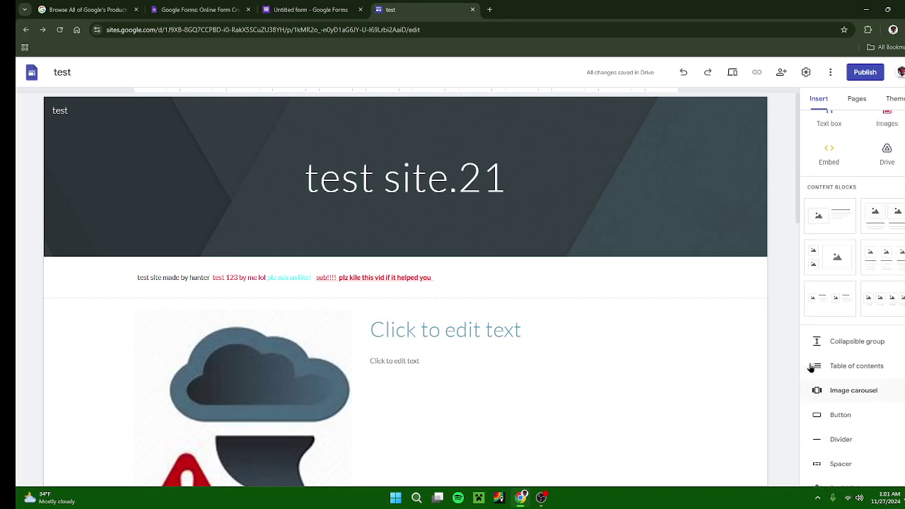
{"action": "scroll", "coordinate": [546, 346], "scroll_direction": "down", "scroll_amount": 1}
{"action": "scroll", "coordinate": [523, 333], "scroll_direction": "down", "scroll_amount": 2}
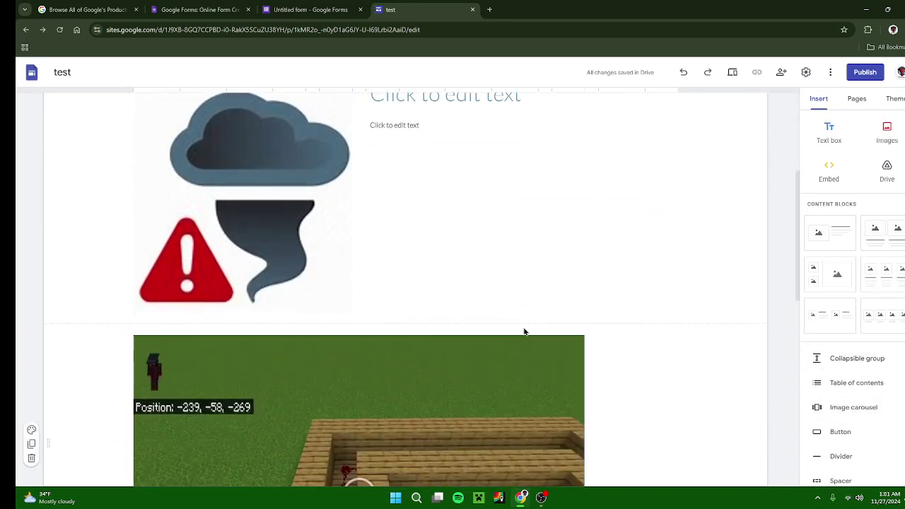
{"action": "scroll", "coordinate": [524, 333], "scroll_direction": "up", "scroll_amount": 3}
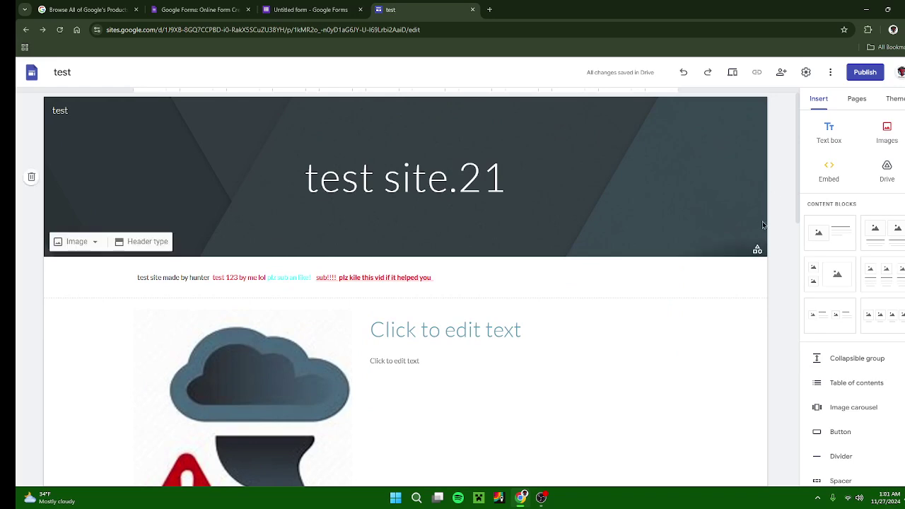
- Add a new page named "page 2" to the site
{"action": "left_click", "coordinate": [859, 110]}
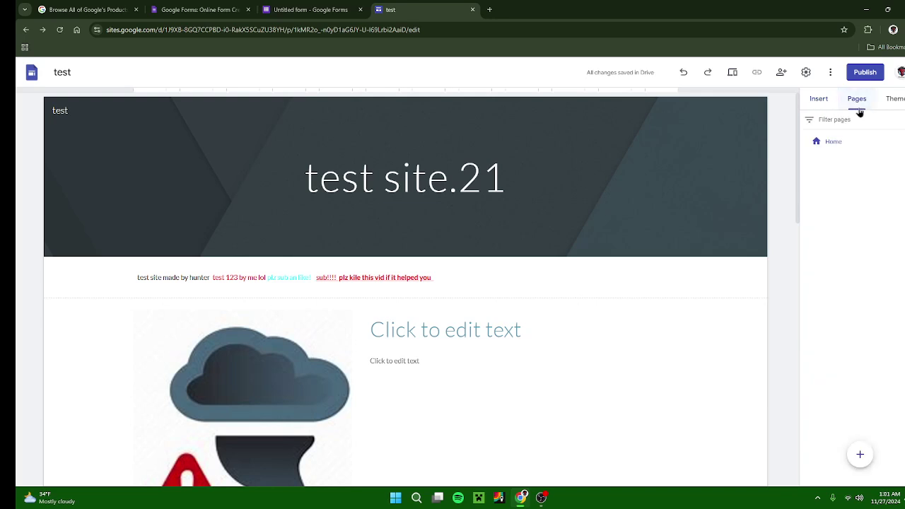
{"action": "mouse_move", "coordinate": [862, 460]}
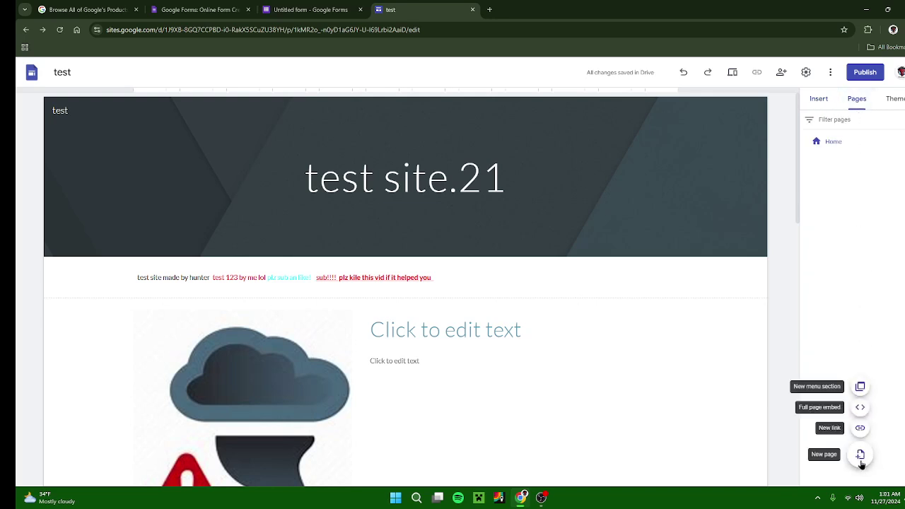
{"action": "left_click", "coordinate": [861, 456]}
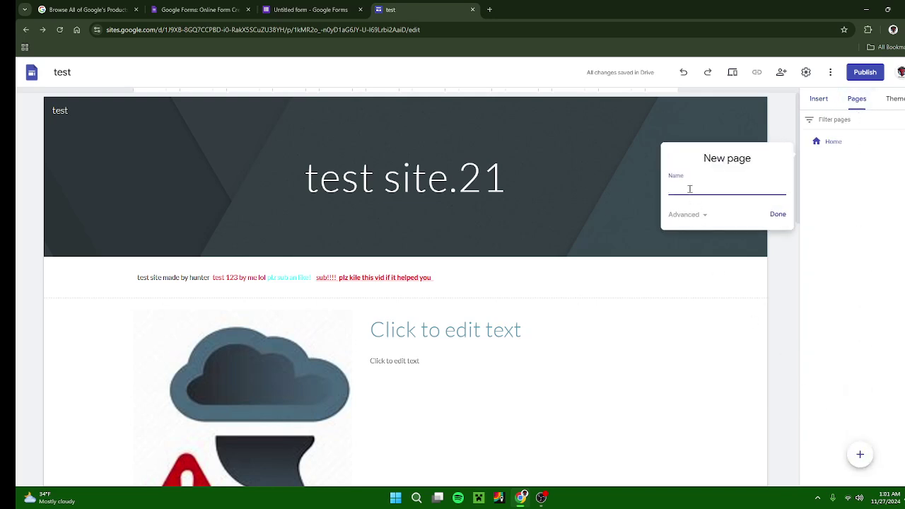
{"action": "left_click", "coordinate": [776, 216]}
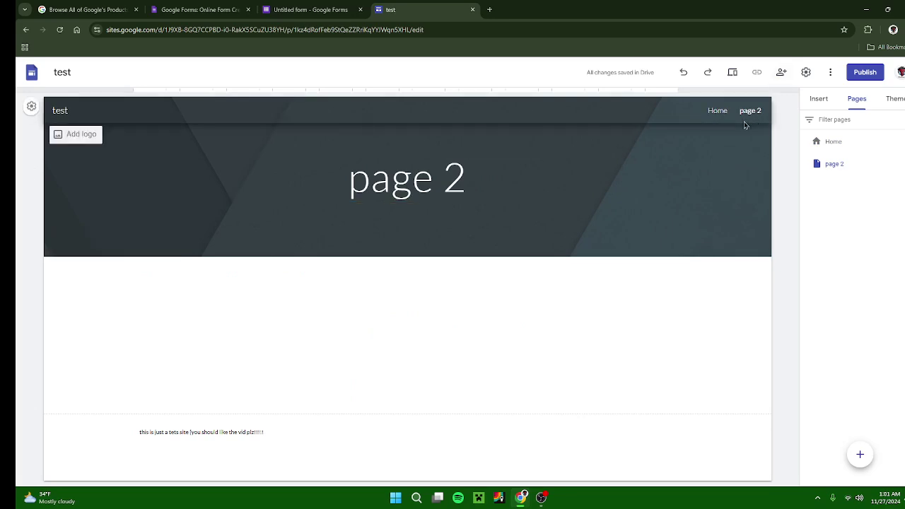
- Insert a button named "discord" with the link "sdasdasdsadasd" on page 2
{"action": "left_click", "coordinate": [819, 99]}
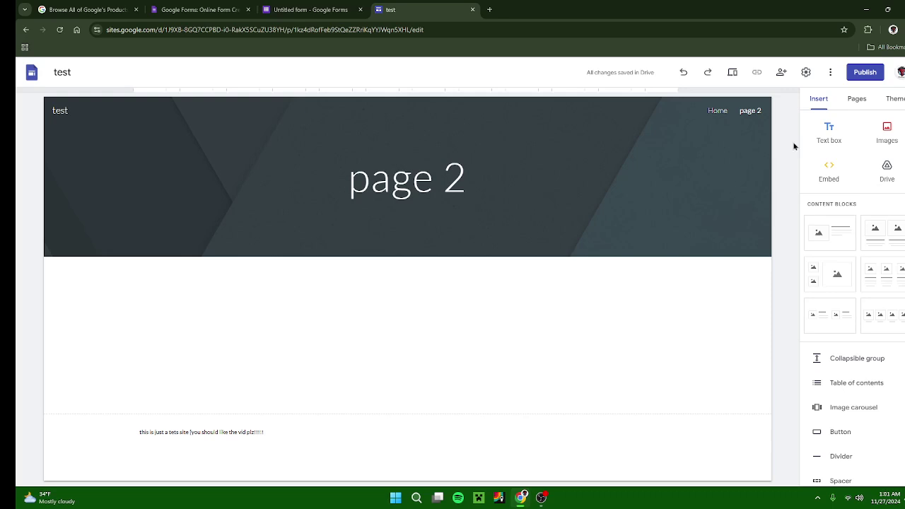
{"action": "scroll", "coordinate": [861, 418], "scroll_direction": "down", "scroll_amount": 1}
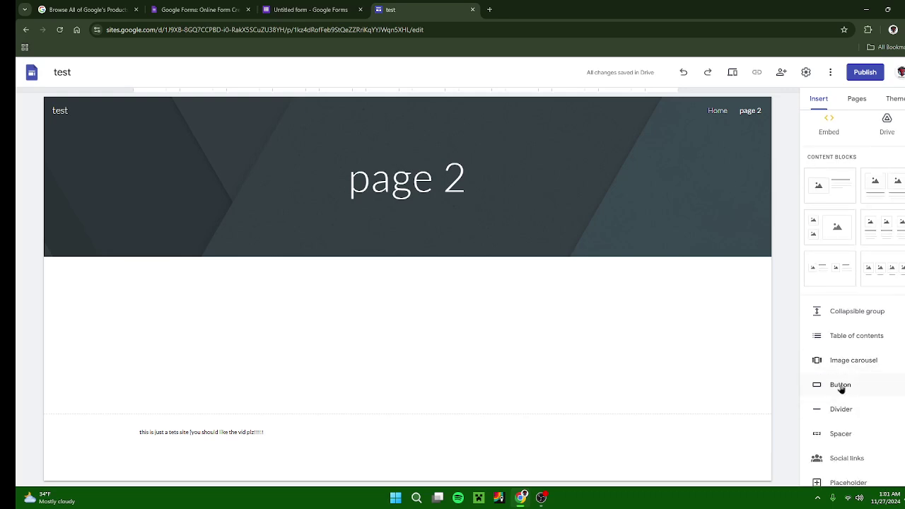
{"action": "left_click", "coordinate": [840, 387]}
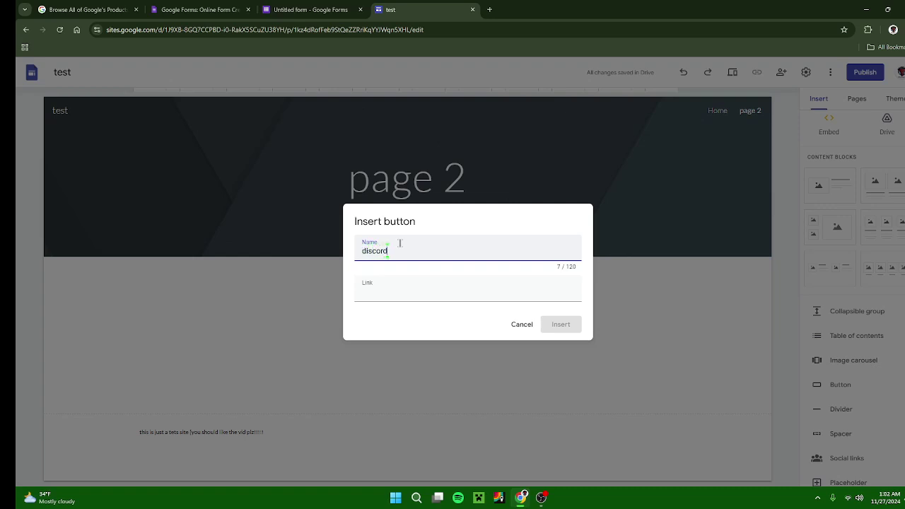
{"action": "left_click", "coordinate": [399, 290]}
{"action": "type", "text": "sdasdasdsadasd"}
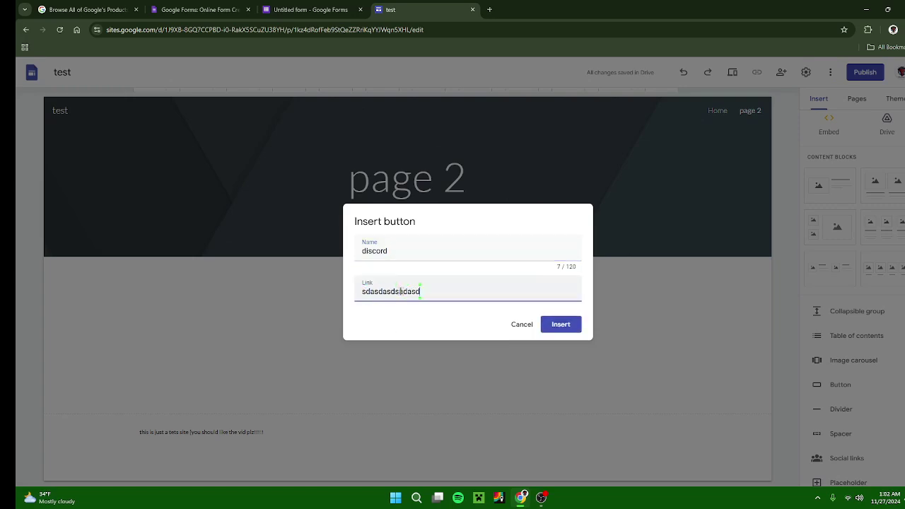
{"action": "left_click", "coordinate": [560, 326]}
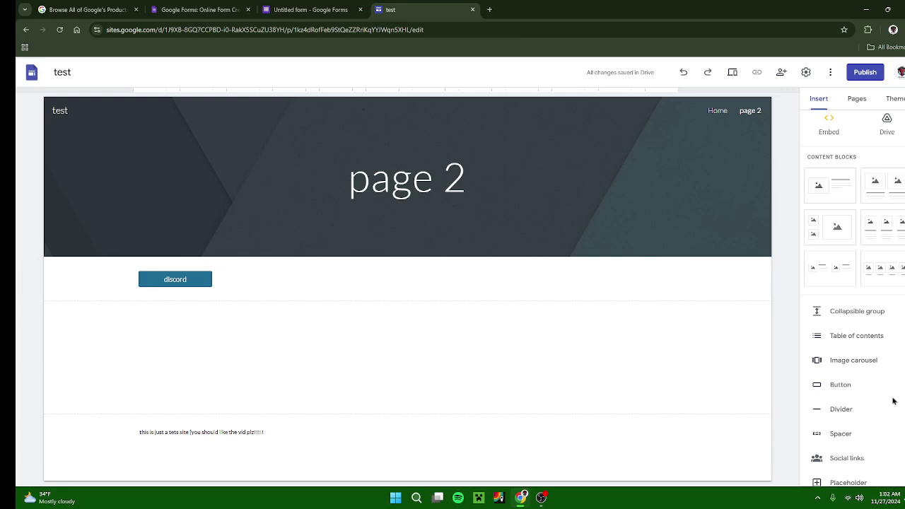
- Start a social media links block and upload the image "OIG3 (2)" as the first link's icon
{"action": "scroll", "coordinate": [892, 400], "scroll_direction": "down", "scroll_amount": 1}
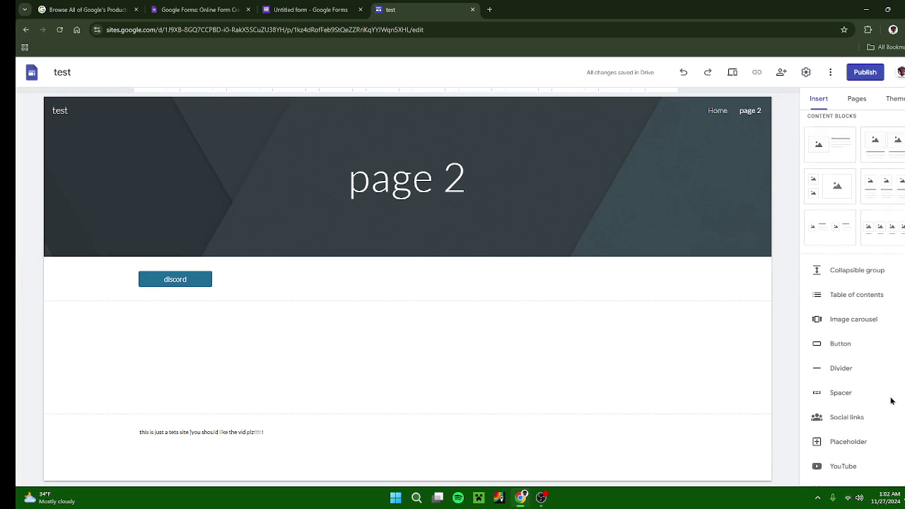
{"action": "left_click", "coordinate": [841, 414]}
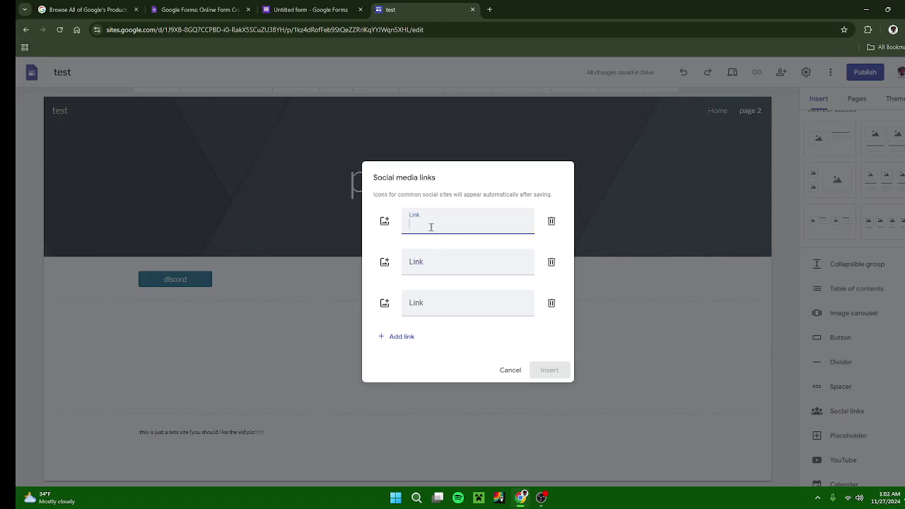
{"action": "left_click", "coordinate": [385, 224]}
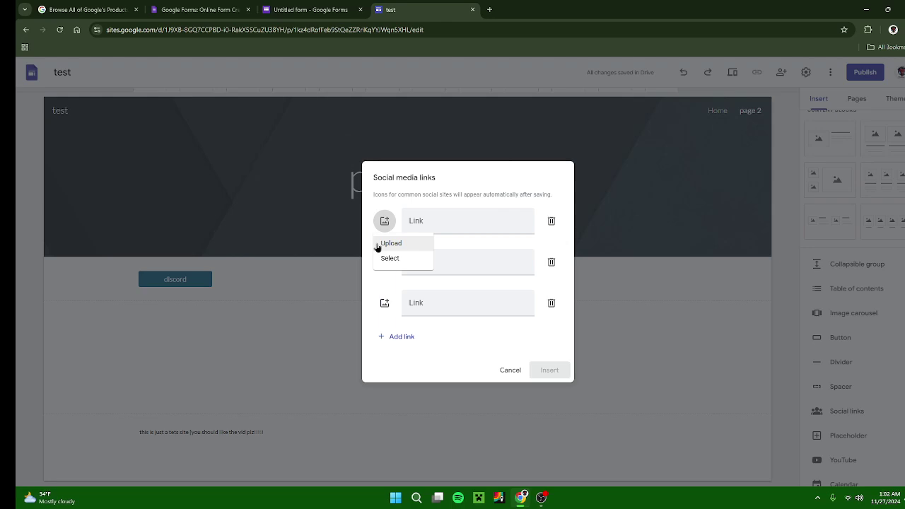
{"action": "left_click", "coordinate": [382, 242]}
{"action": "left_click", "coordinate": [378, 199]}
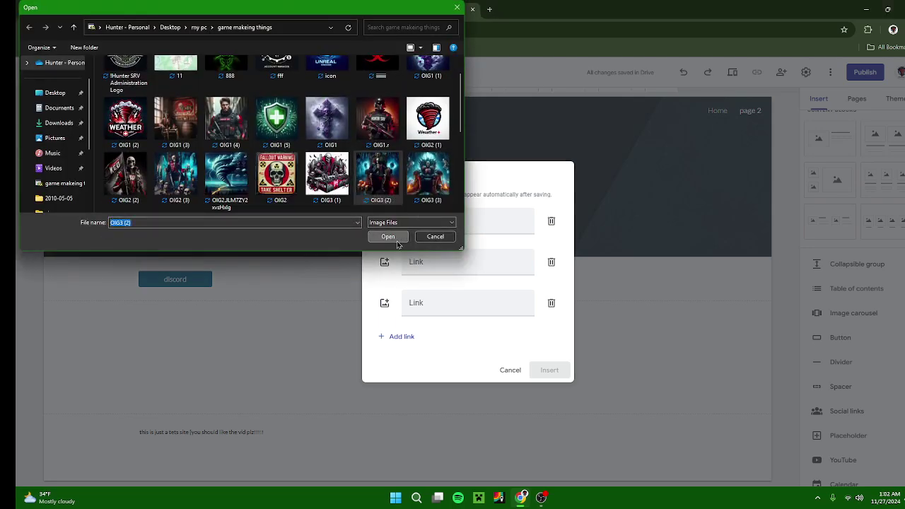
{"action": "left_click", "coordinate": [387, 236]}
- Insert the social link with the address "discrodssss" and widen its block to almost the full content width
{"action": "type", "text": "d"}
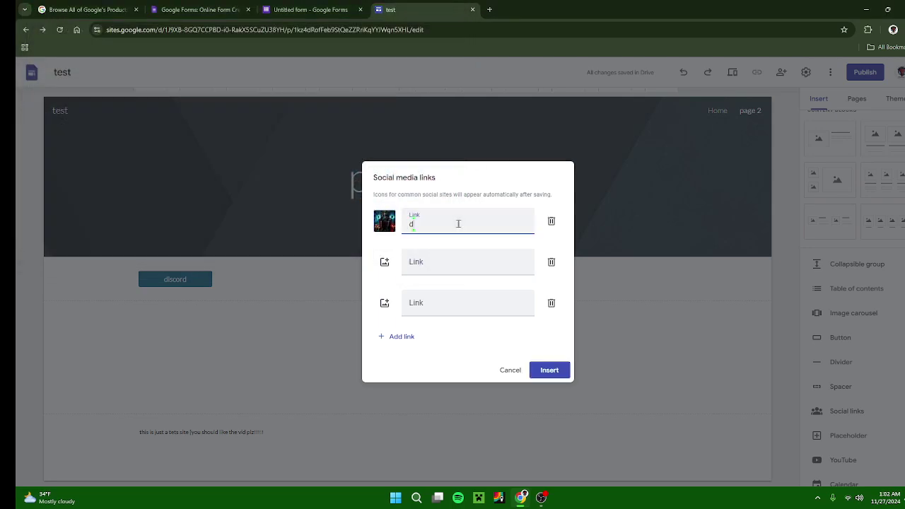
{"action": "type", "text": "iscrods.com"}
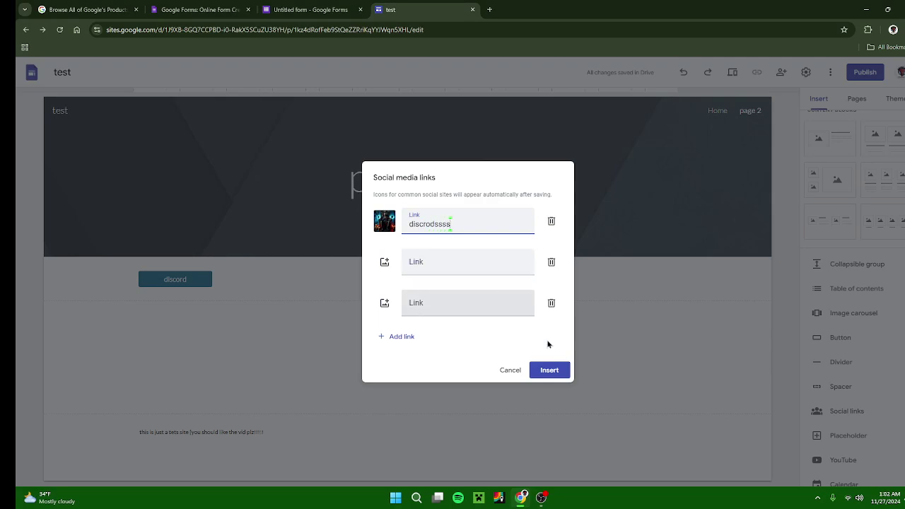
{"action": "left_click", "coordinate": [550, 370]}
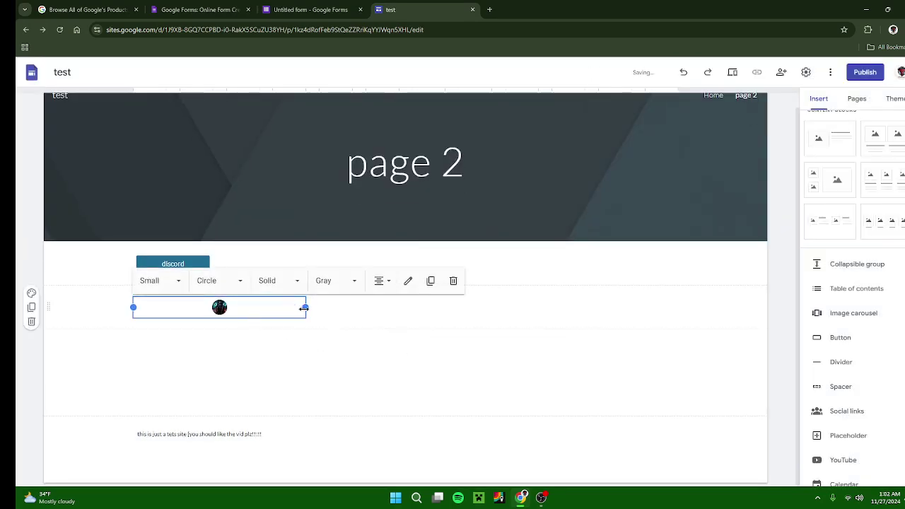
{"action": "left_click_drag", "start_coordinate": [305, 307], "coordinate": [761, 356]}
{"action": "left_click", "coordinate": [499, 319]}
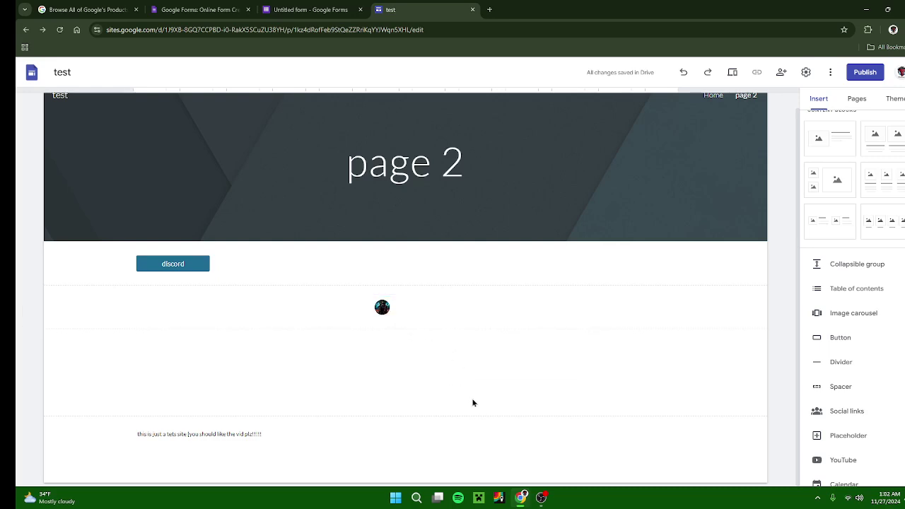
- Insert the channel's YouTube video "NEW! wireless fire alarm Minecraft bedrock" below the social link icon
{"action": "scroll", "coordinate": [814, 370], "scroll_direction": "down", "scroll_amount": 1}
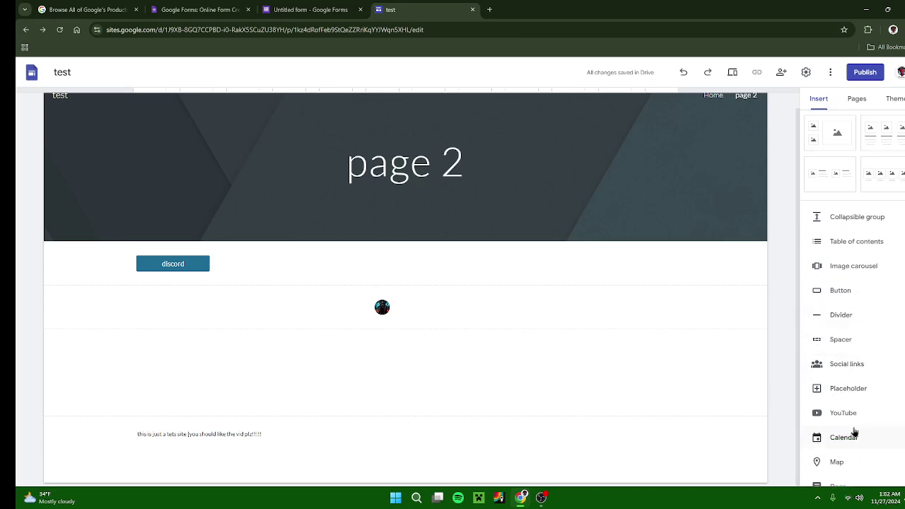
{"action": "left_click", "coordinate": [843, 415]}
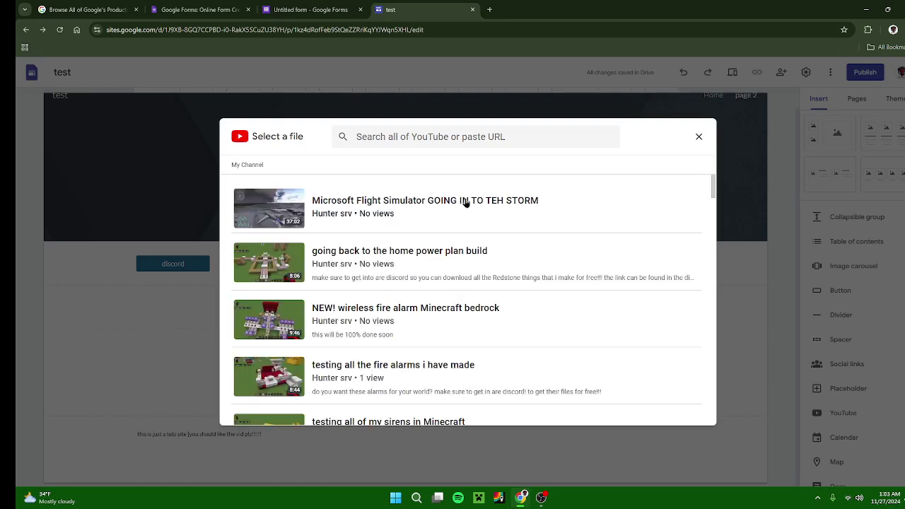
{"action": "left_click", "coordinate": [437, 327]}
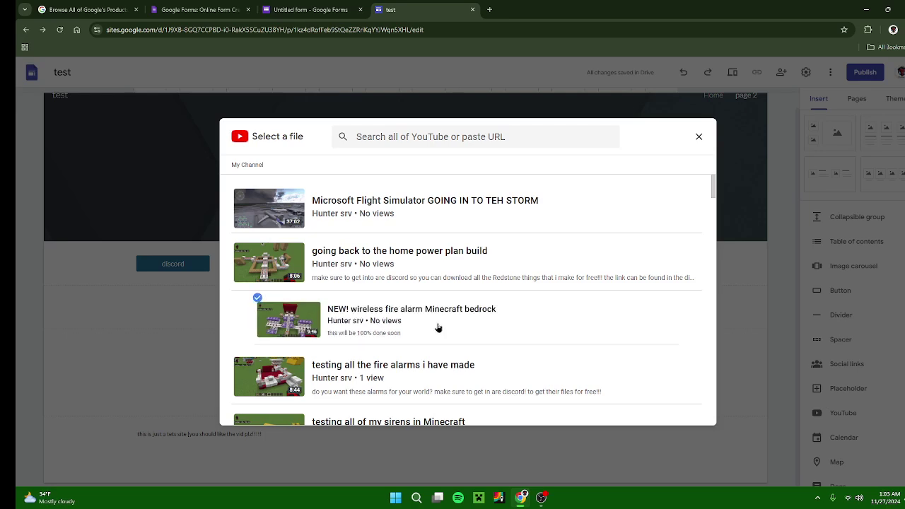
{"action": "left_click", "coordinate": [665, 411]}
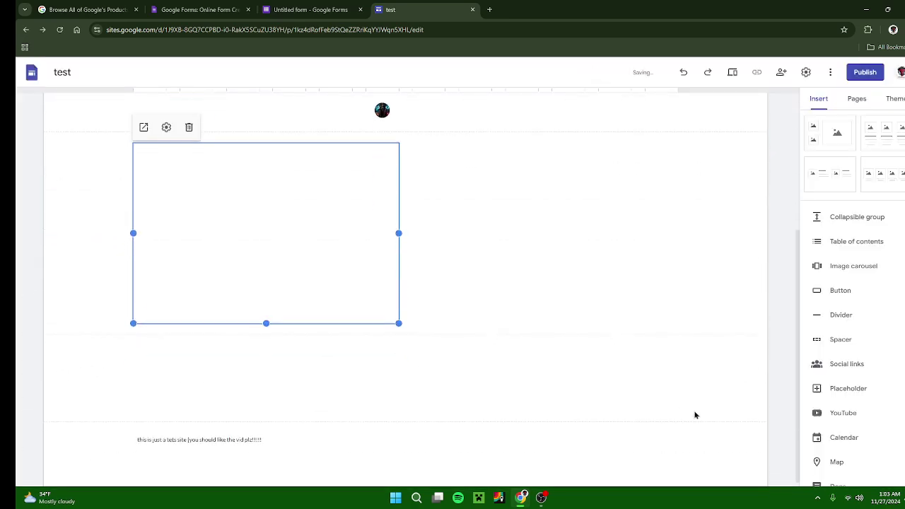
- Enlarge the YouTube video in height and width so it spans the full content width
{"action": "left_click_drag", "start_coordinate": [398, 231], "coordinate": [659, 229]}
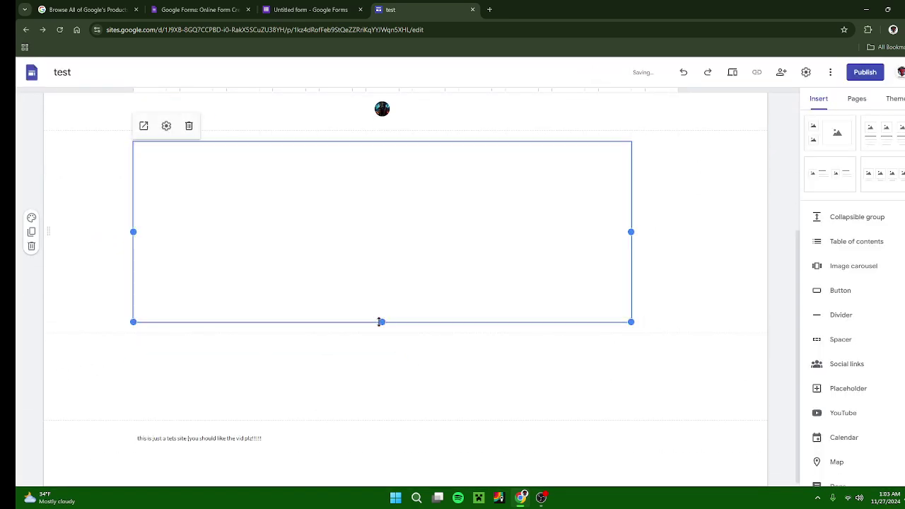
{"action": "left_click_drag", "start_coordinate": [379, 319], "coordinate": [424, 439]}
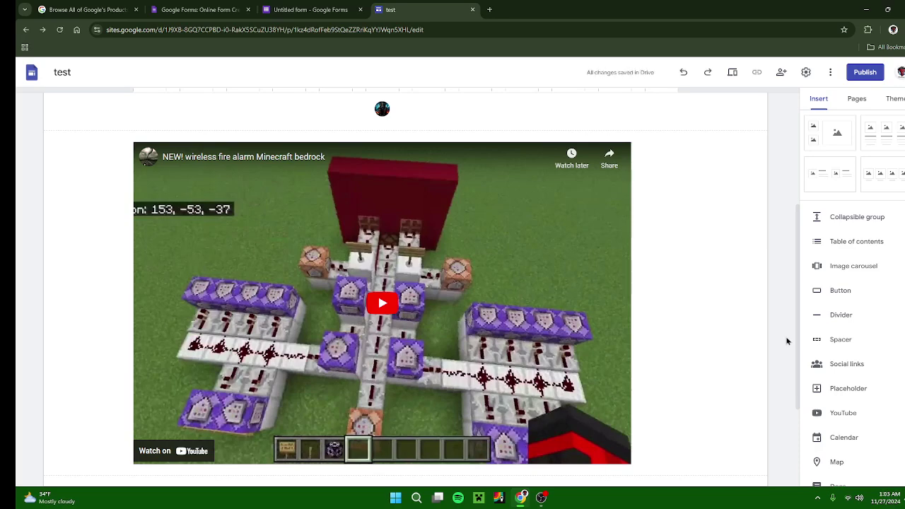
{"action": "left_click", "coordinate": [247, 304]}
{"action": "mouse_move", "coordinate": [133, 309]}
{"action": "left_mouse_down"}
{"action": "mouse_move", "coordinate": [113, 288]}
{"action": "mouse_move", "coordinate": [210, 265]}
{"action": "mouse_move", "coordinate": [136, 314]}
{"action": "left_mouse_up"}
{"action": "left_click_drag", "start_coordinate": [140, 350], "coordinate": [32, 317]}
{"action": "scroll", "coordinate": [781, 311], "scroll_direction": "down", "scroll_amount": 2}
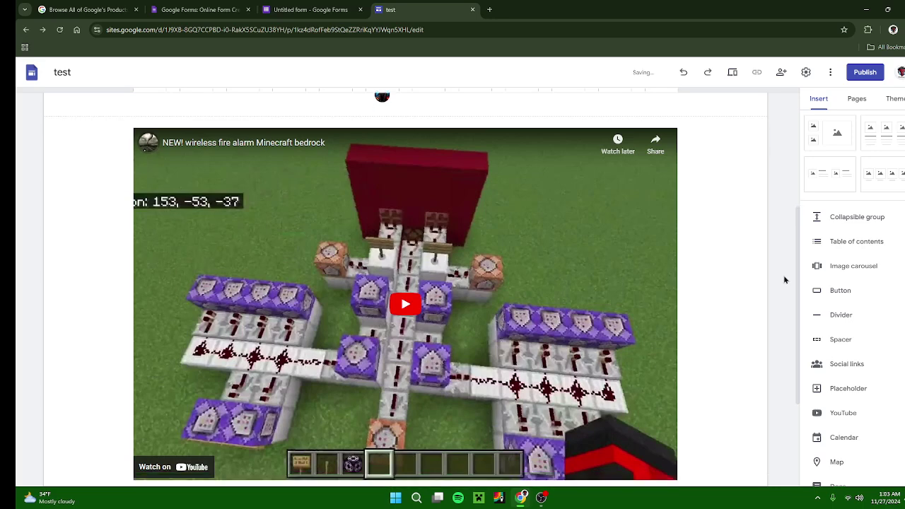
- Insert a placeholder between the social link icon and the YouTube video
{"action": "scroll", "coordinate": [783, 357], "scroll_direction": "up", "scroll_amount": 1}
{"action": "scroll", "coordinate": [782, 360], "scroll_direction": "up", "scroll_amount": 2}
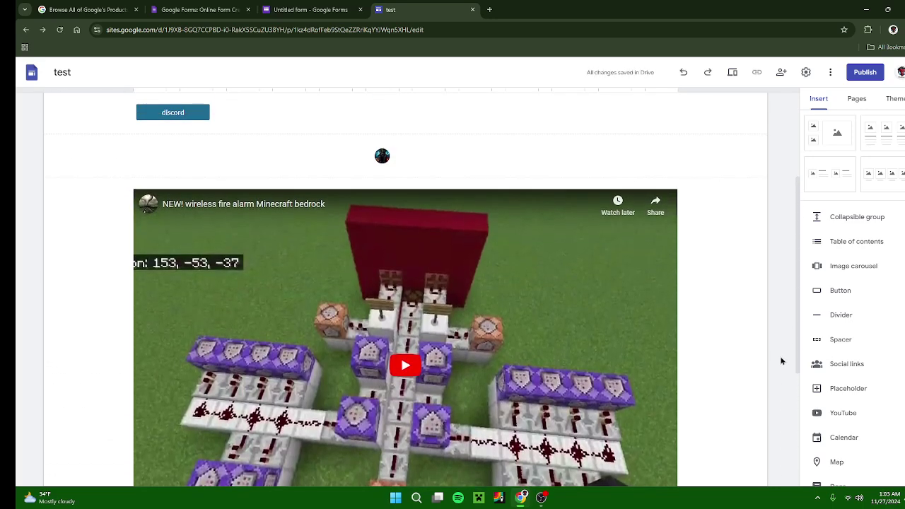
{"action": "left_click", "coordinate": [845, 398]}
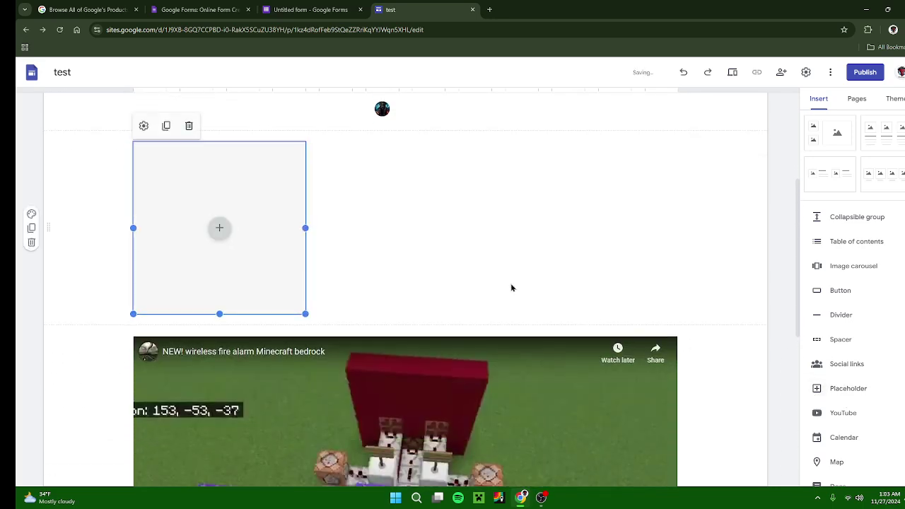
{"action": "left_click", "coordinate": [219, 231]}
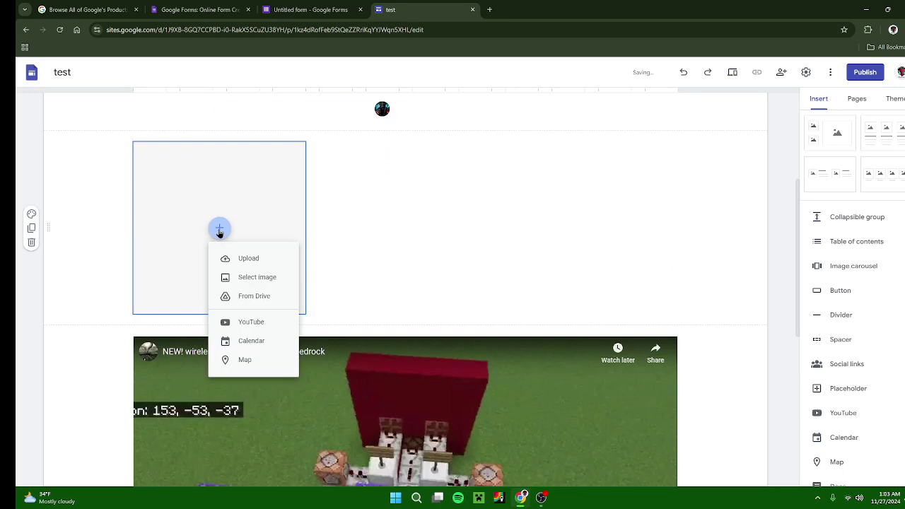
{"action": "left_click", "coordinate": [272, 278]}
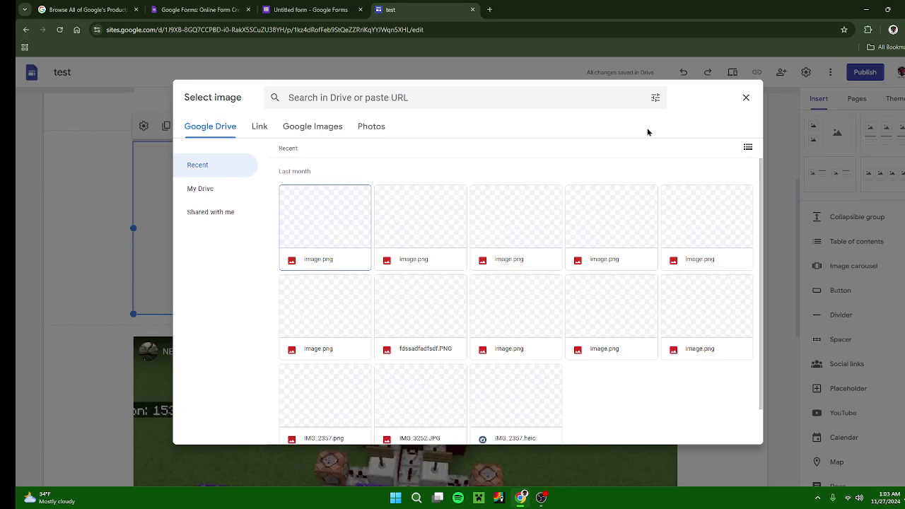
{"action": "left_click", "coordinate": [372, 126]}
{"action": "left_click", "coordinate": [745, 98]}
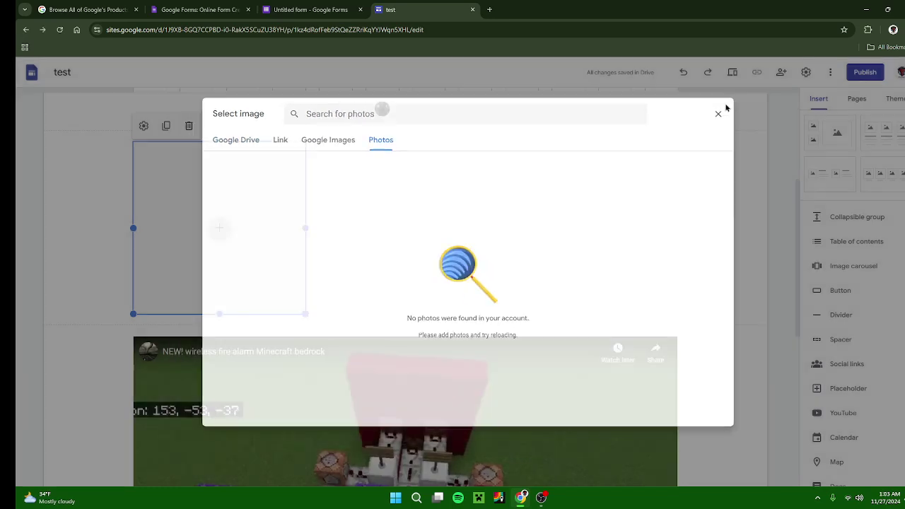
- Upload the image "OIG2" from the "game makeing things" folder into the placeholder
{"action": "left_click", "coordinate": [225, 229]}
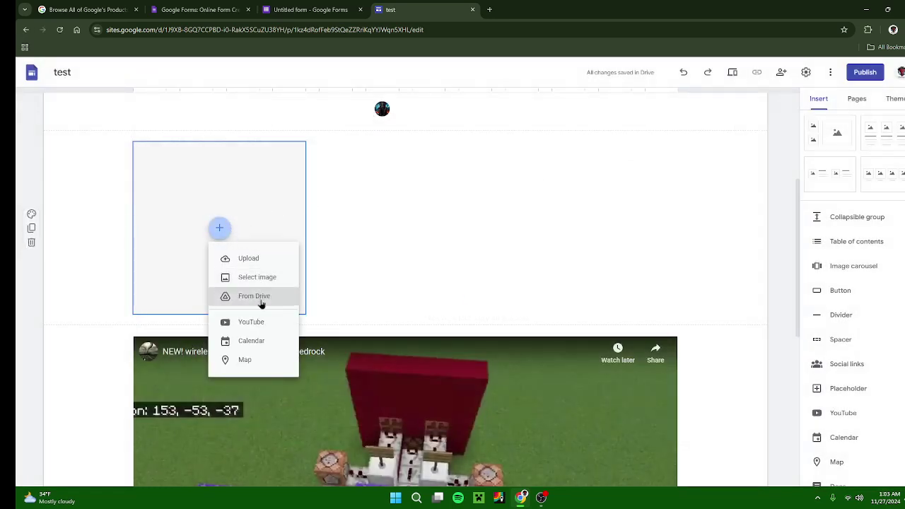
{"action": "left_click", "coordinate": [260, 259]}
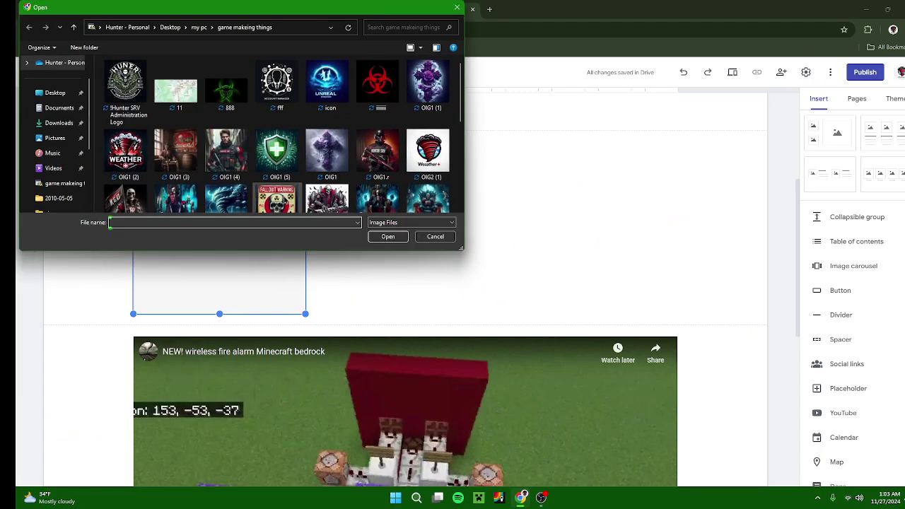
{"action": "left_click", "coordinate": [284, 201]}
{"action": "left_click", "coordinate": [376, 237]}
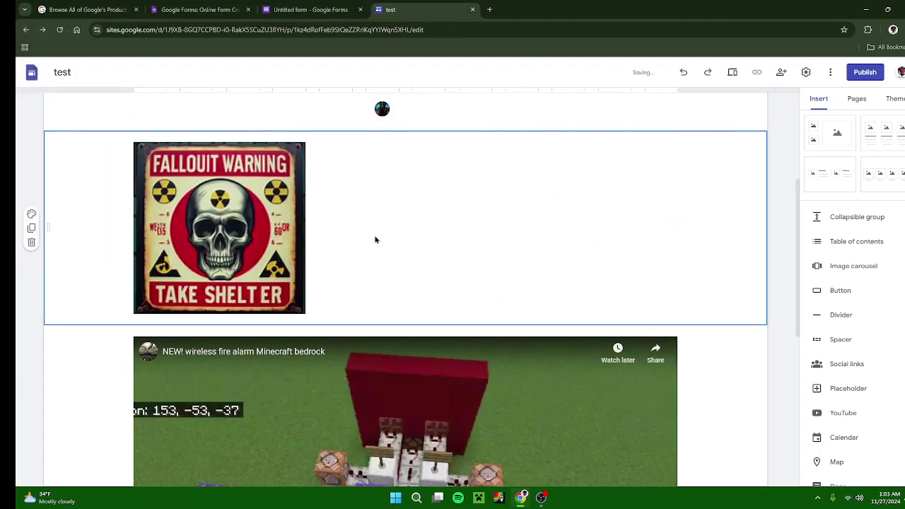
- Link the fallout warning image on page 2 to the site's Home page
{"action": "left_click", "coordinate": [228, 196]}
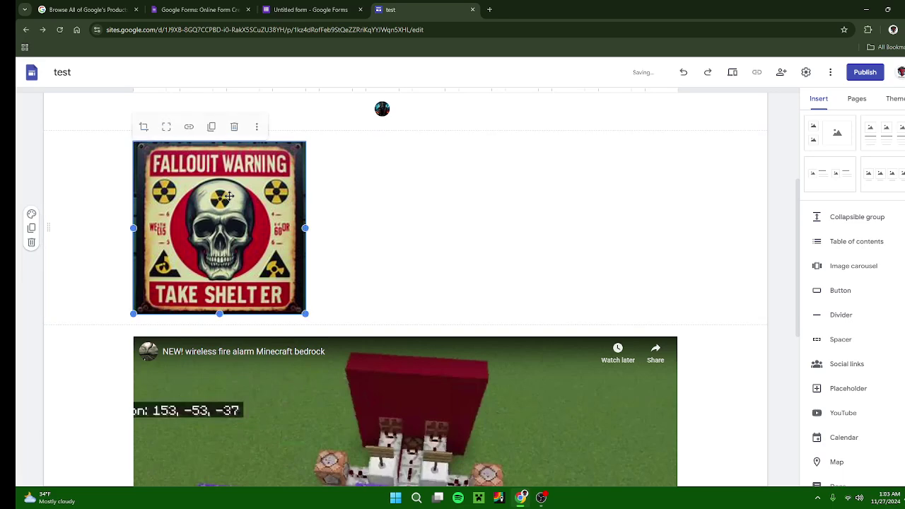
{"action": "left_click", "coordinate": [189, 128]}
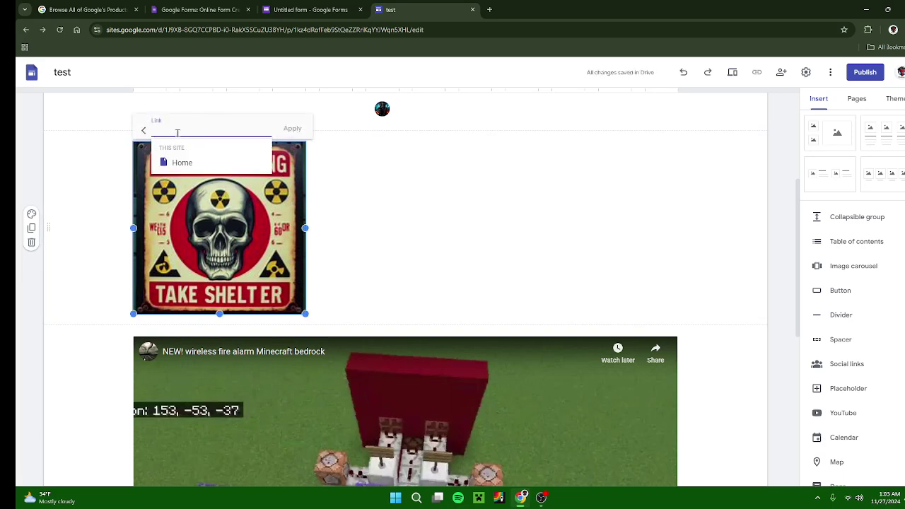
{"action": "left_click", "coordinate": [192, 164]}
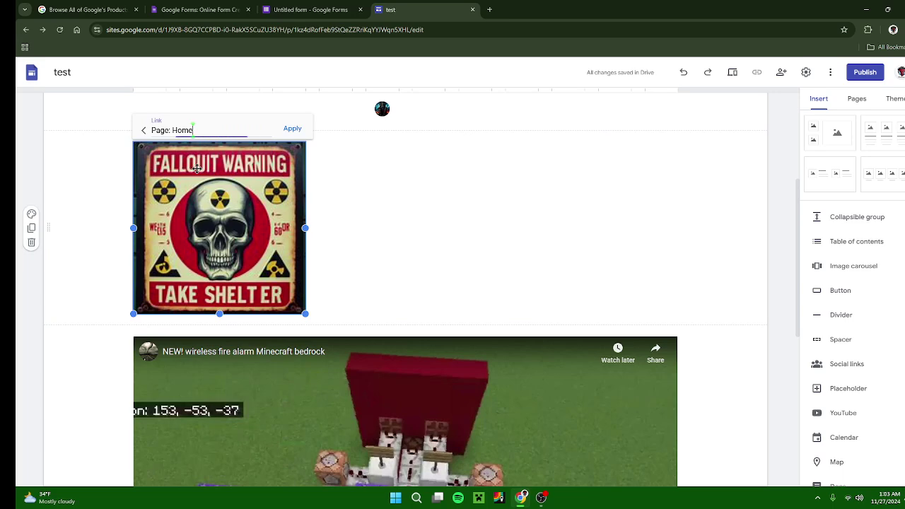
{"action": "left_click", "coordinate": [288, 129]}
{"action": "left_click", "coordinate": [85, 222]}
{"action": "scroll", "coordinate": [283, 283], "scroll_direction": "up", "scroll_amount": 3}
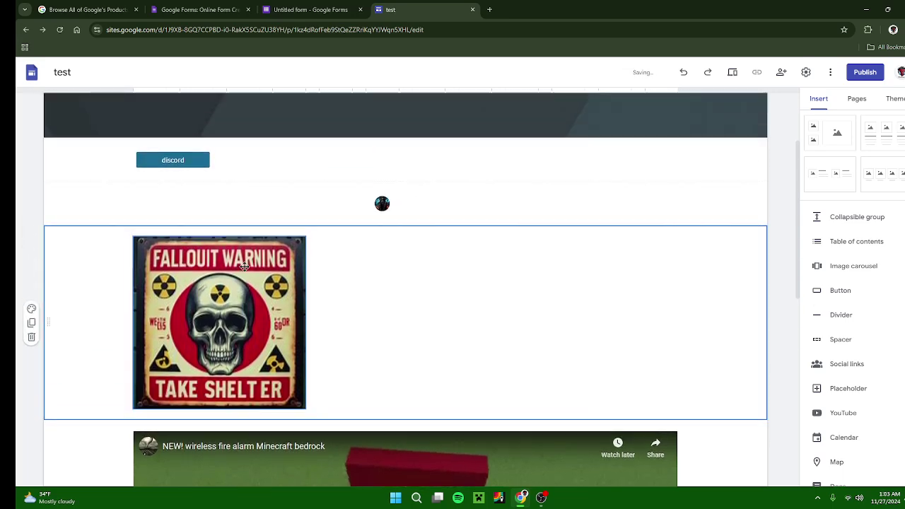
{"action": "left_click", "coordinate": [781, 353]}
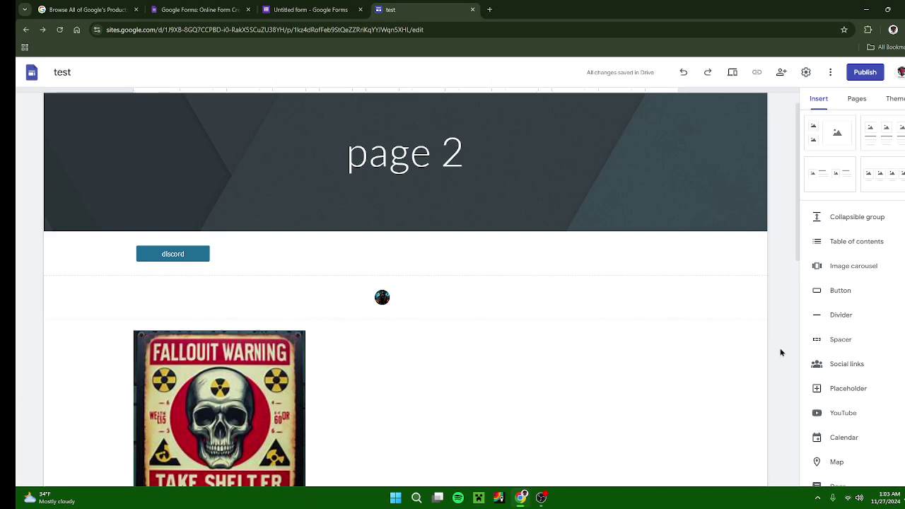
{"action": "scroll", "coordinate": [826, 364], "scroll_direction": "down", "scroll_amount": 1}
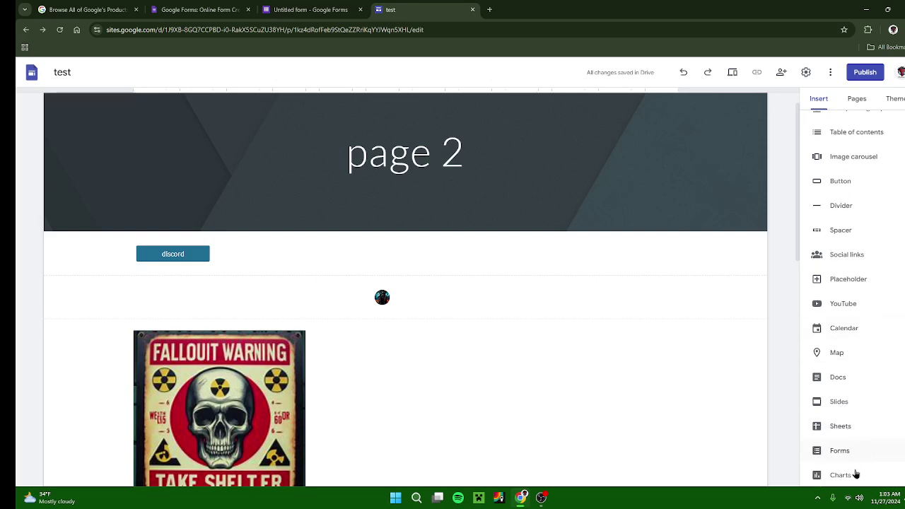
{"action": "scroll", "coordinate": [851, 442], "scroll_direction": "up", "scroll_amount": 2}
{"action": "scroll", "coordinate": [850, 438], "scroll_direction": "up", "scroll_amount": 2}
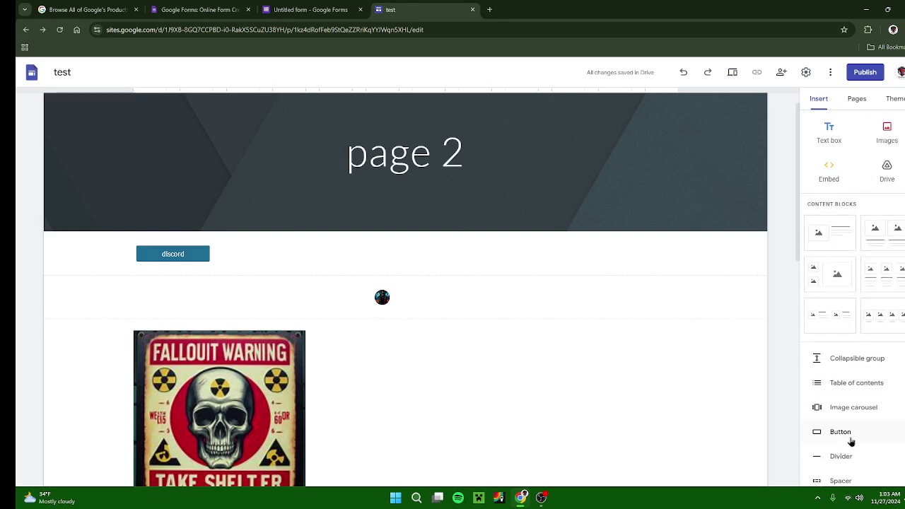
{"action": "scroll", "coordinate": [687, 320], "scroll_direction": "up", "scroll_amount": 1}
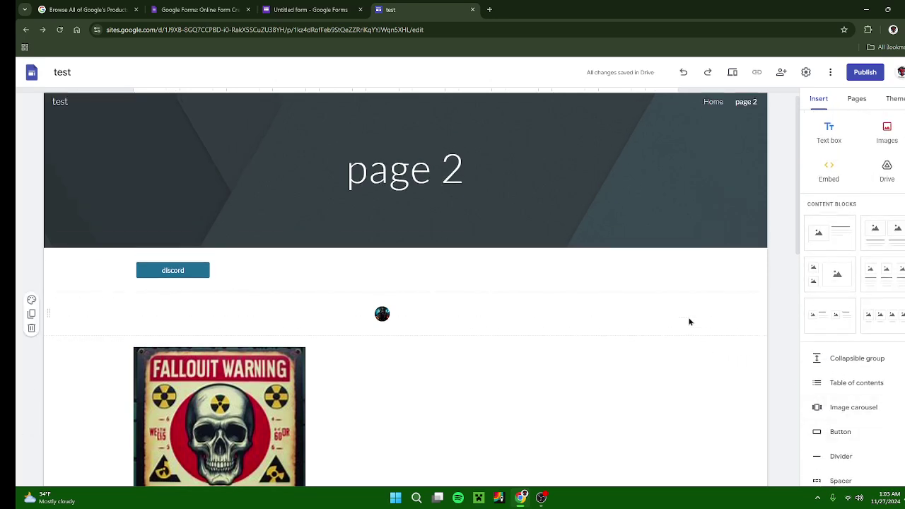
- Try the Aristotle, Diplomat, Vision, Level and Impression themes on the site, ending on Aristotle
{"action": "left_click", "coordinate": [894, 101]}
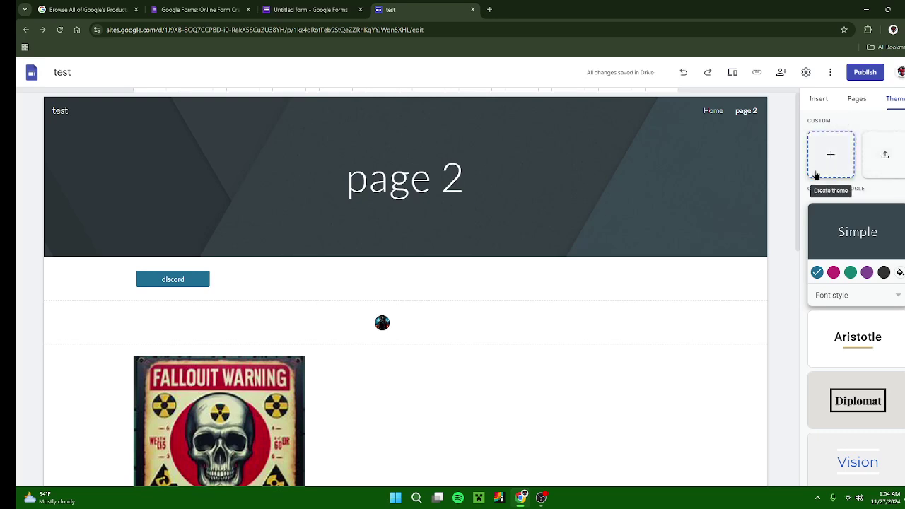
{"action": "left_click", "coordinate": [873, 332]}
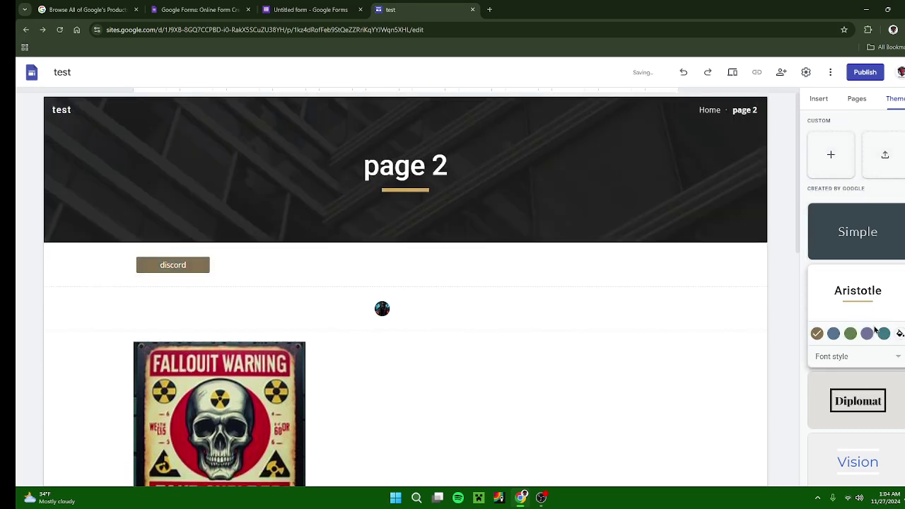
{"action": "left_click", "coordinate": [861, 405]}
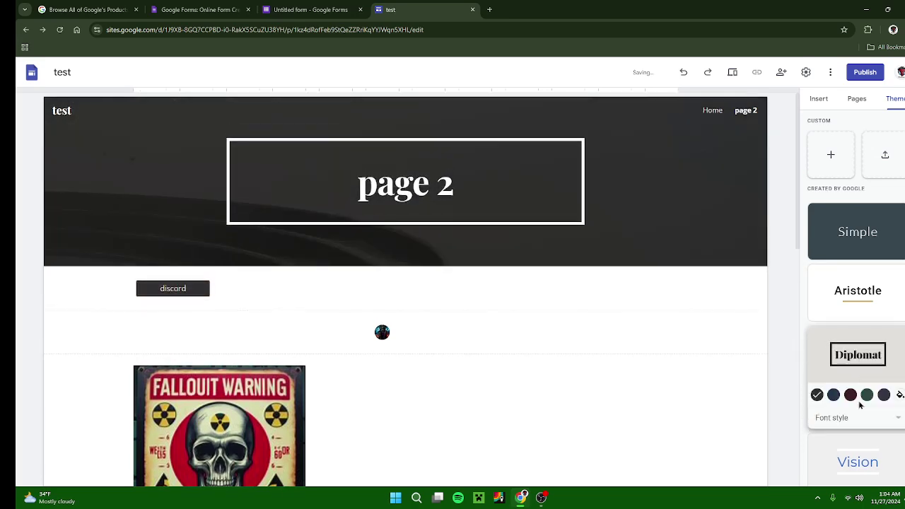
{"action": "left_click", "coordinate": [859, 458]}
{"action": "left_click", "coordinate": [849, 438]}
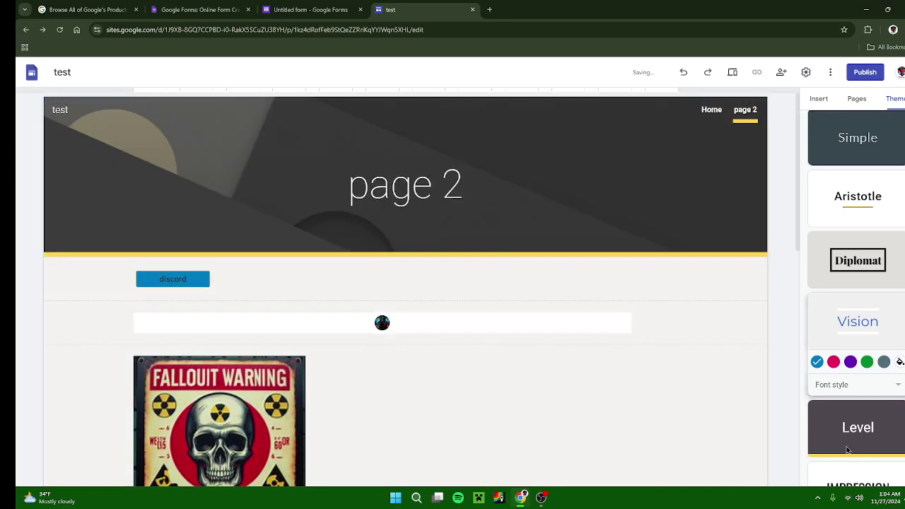
{"action": "left_click", "coordinate": [849, 456]}
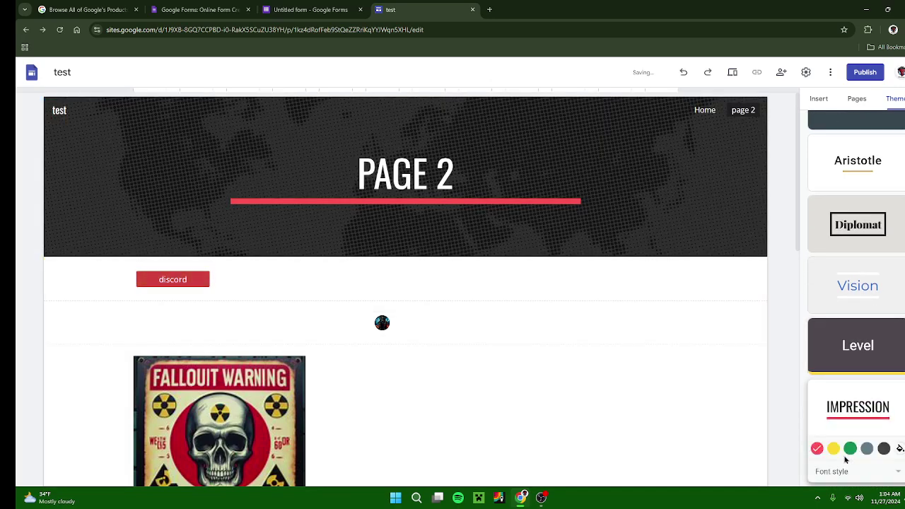
{"action": "scroll", "coordinate": [843, 361], "scroll_direction": "up", "scroll_amount": 1}
{"action": "scroll", "coordinate": [843, 360], "scroll_direction": "up", "scroll_amount": 2}
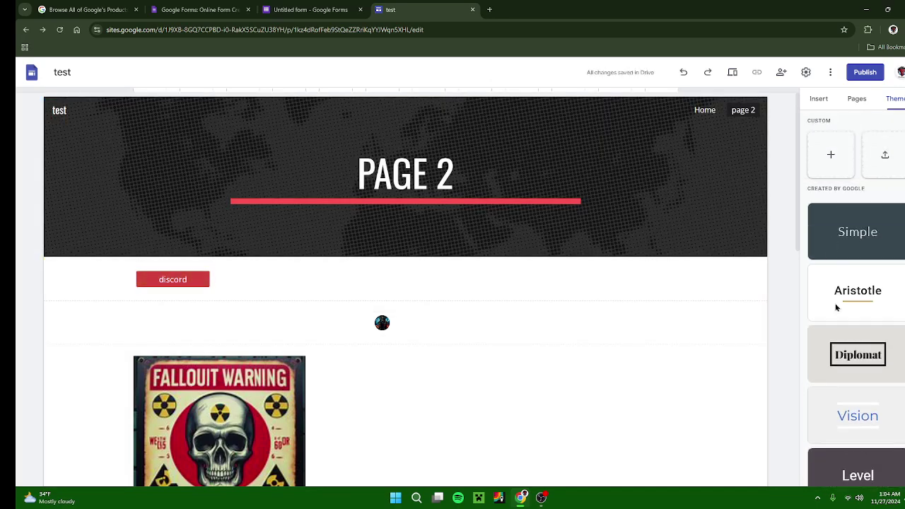
{"action": "left_click", "coordinate": [836, 307]}
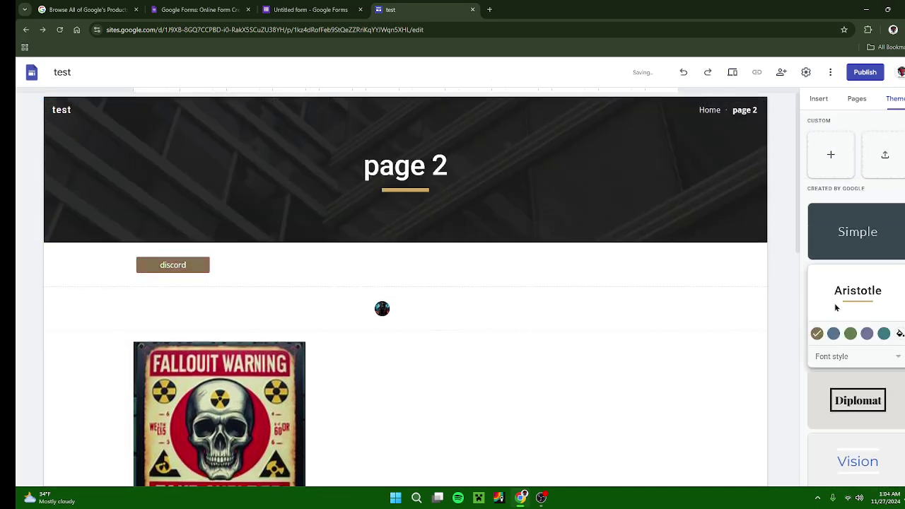
- Create a custom theme named "sdasfdasdfasdfasdfasdfsda" with the pale yellow and blue preset colors and Arimo fonts
{"action": "left_click", "coordinate": [816, 173]}
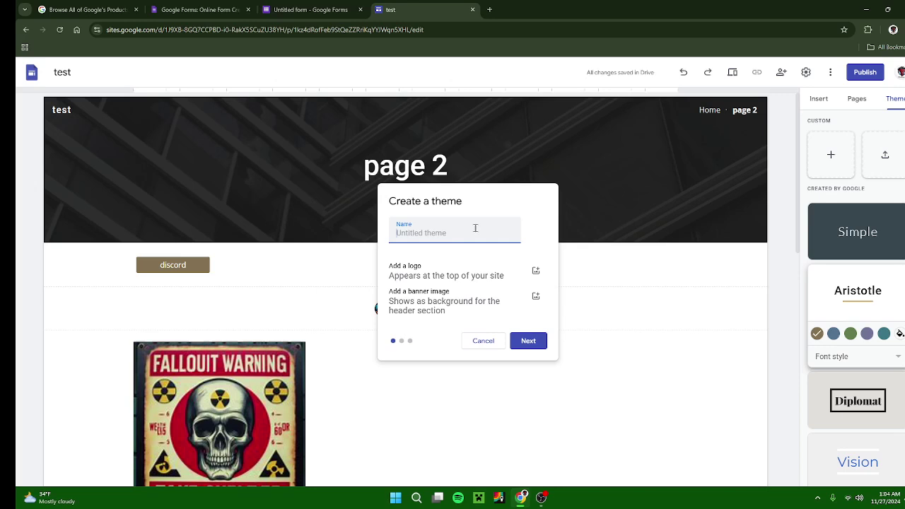
{"action": "type", "text": "sdasfdasdfasdfasdfasdfsda"}
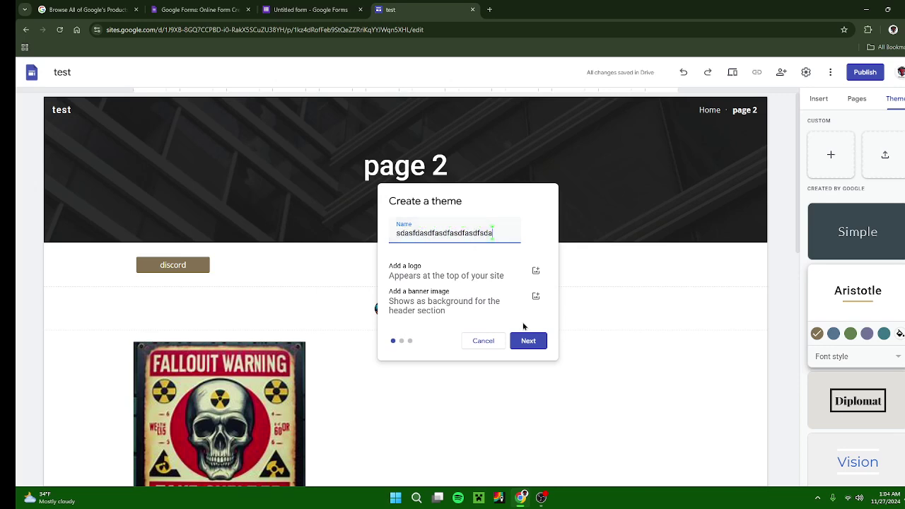
{"action": "left_click", "coordinate": [529, 342]}
{"action": "left_click", "coordinate": [458, 253]}
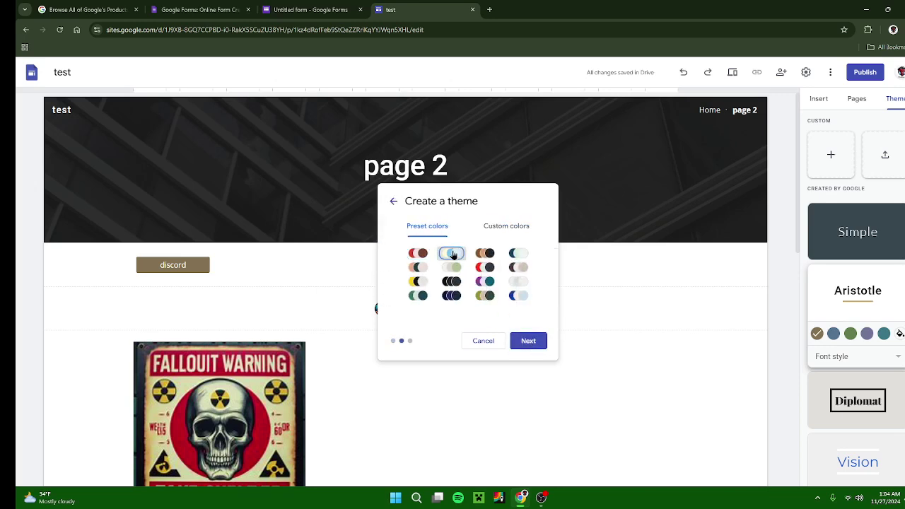
{"action": "left_click", "coordinate": [485, 253]}
{"action": "left_click", "coordinate": [453, 255]}
{"action": "left_click", "coordinate": [520, 234]}
{"action": "left_click", "coordinate": [433, 227]}
{"action": "left_click", "coordinate": [539, 343]}
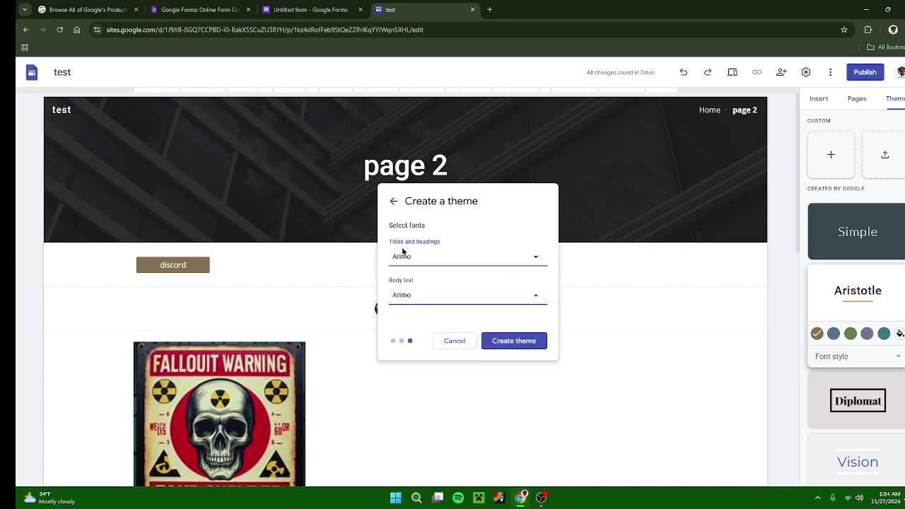
{"action": "left_click", "coordinate": [537, 346]}
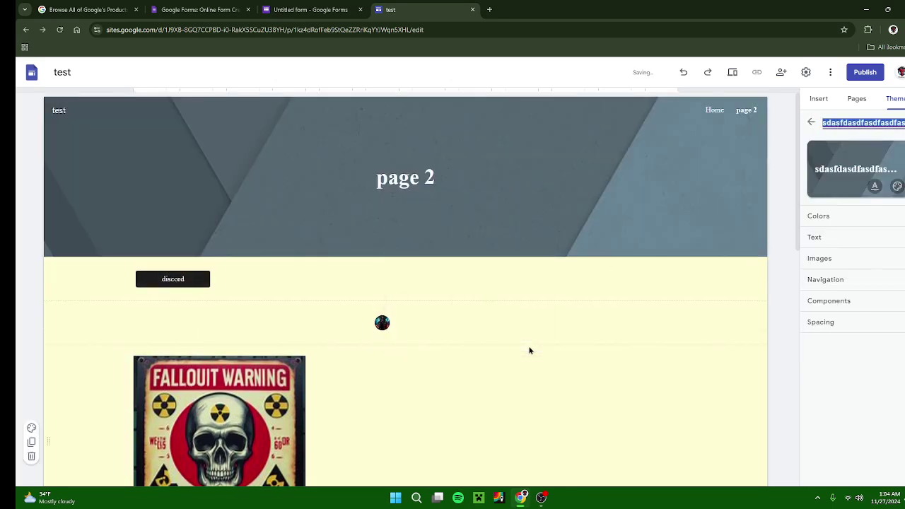
- Check the Home page and page 2 with the new custom theme
{"action": "left_click", "coordinate": [818, 98]}
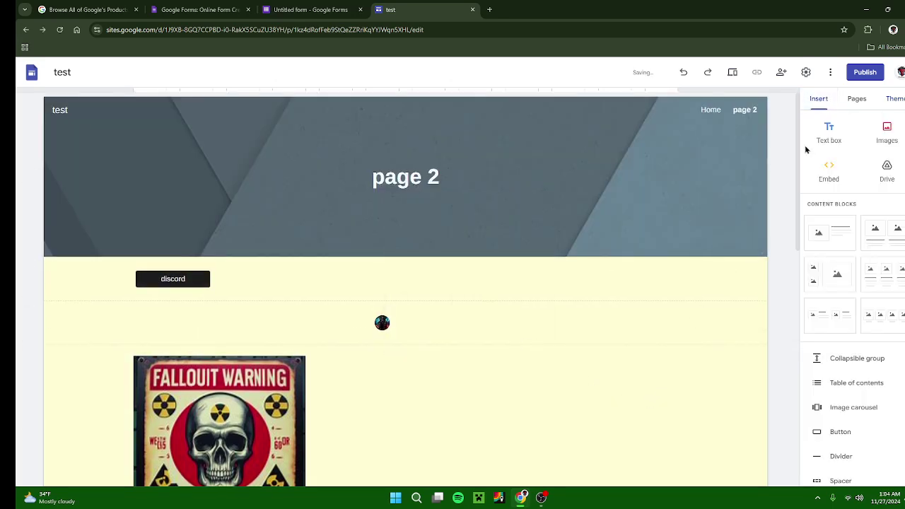
{"action": "left_click", "coordinate": [710, 111]}
{"action": "left_click", "coordinate": [739, 111]}
- Import the theme from the "simple 4 note settings" site and open the Home page to view it
{"action": "left_click", "coordinate": [890, 99]}
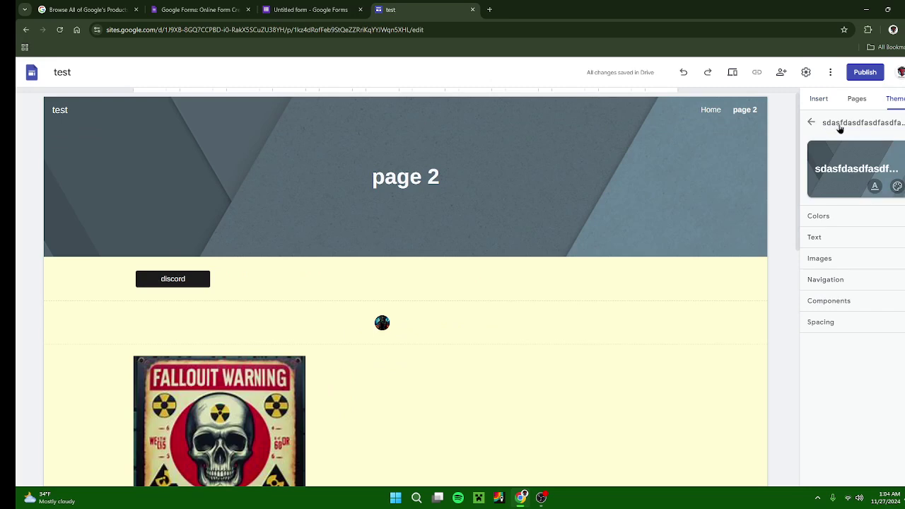
{"action": "left_click", "coordinate": [811, 122]}
{"action": "left_click", "coordinate": [889, 222]}
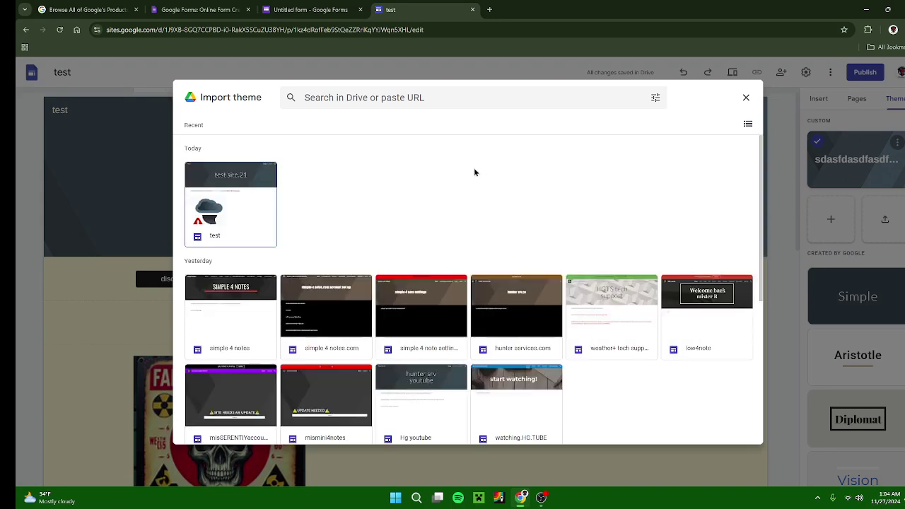
{"action": "left_click", "coordinate": [427, 323]}
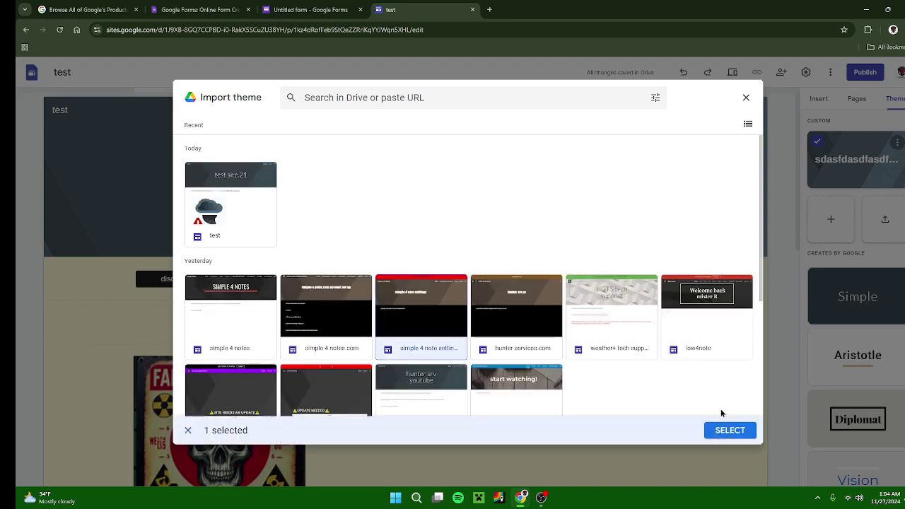
{"action": "left_click", "coordinate": [726, 428]}
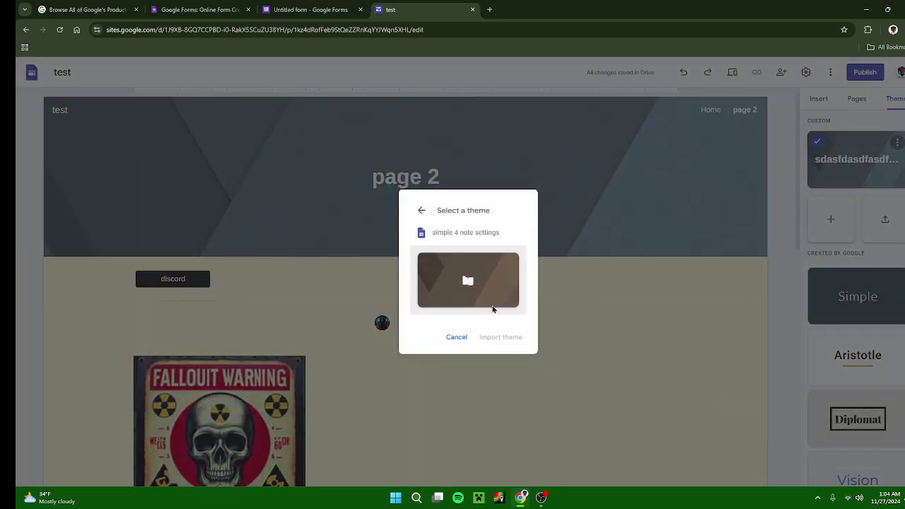
{"action": "left_click", "coordinate": [493, 309]}
{"action": "left_click", "coordinate": [520, 346]}
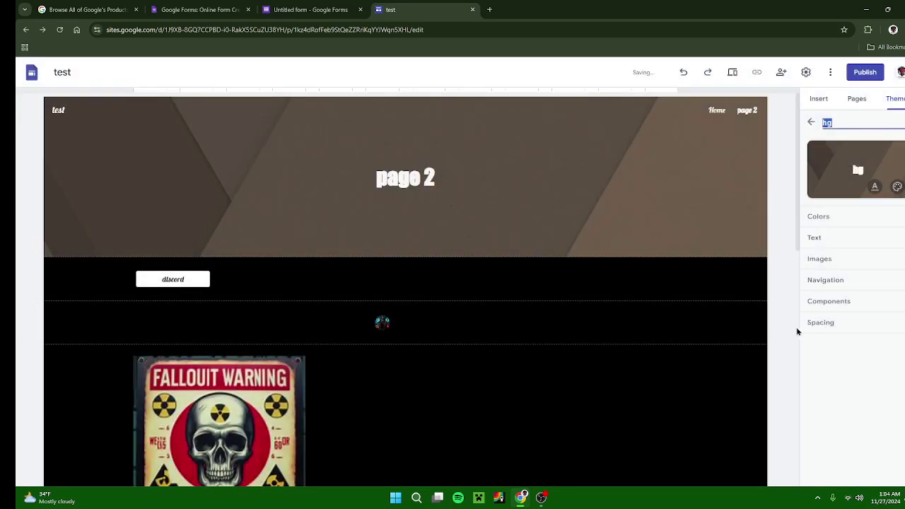
{"action": "left_click", "coordinate": [717, 111]}
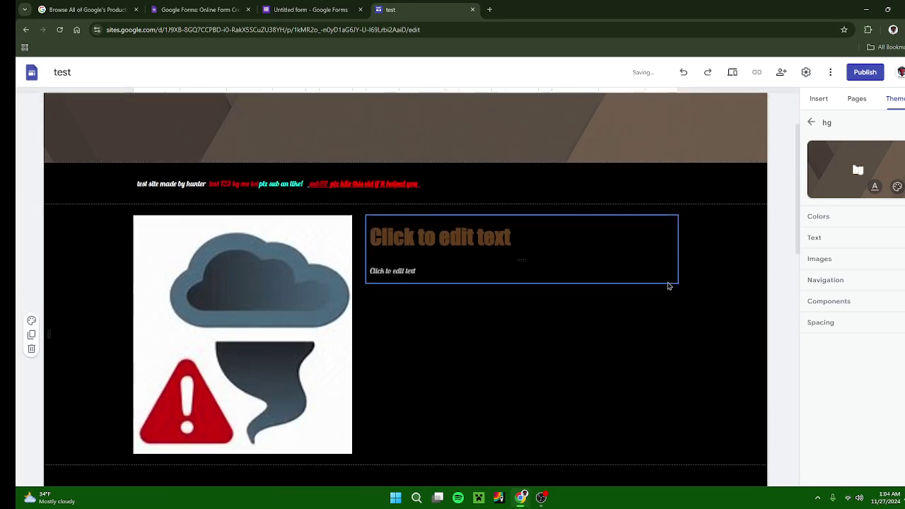
{"action": "left_click", "coordinate": [820, 100]}
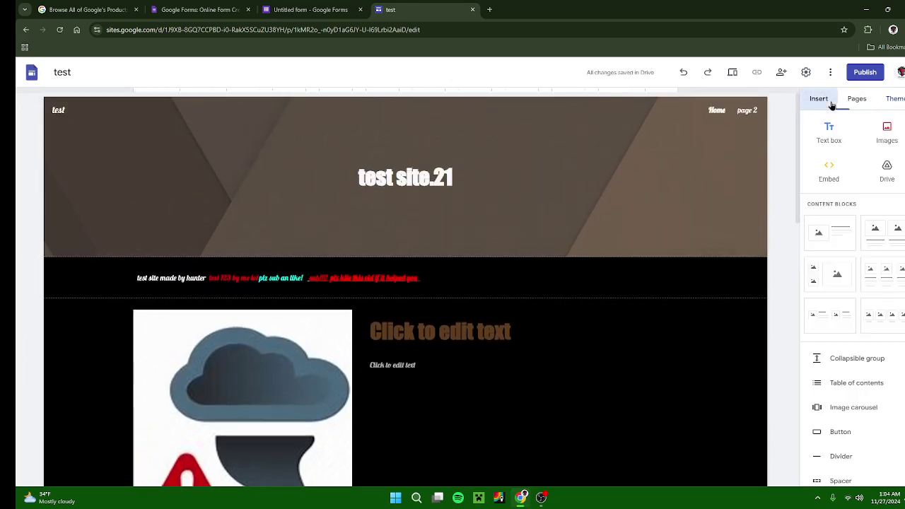
- Set the site's navigation mode to Side in the site settings
{"action": "left_click", "coordinate": [805, 73]}
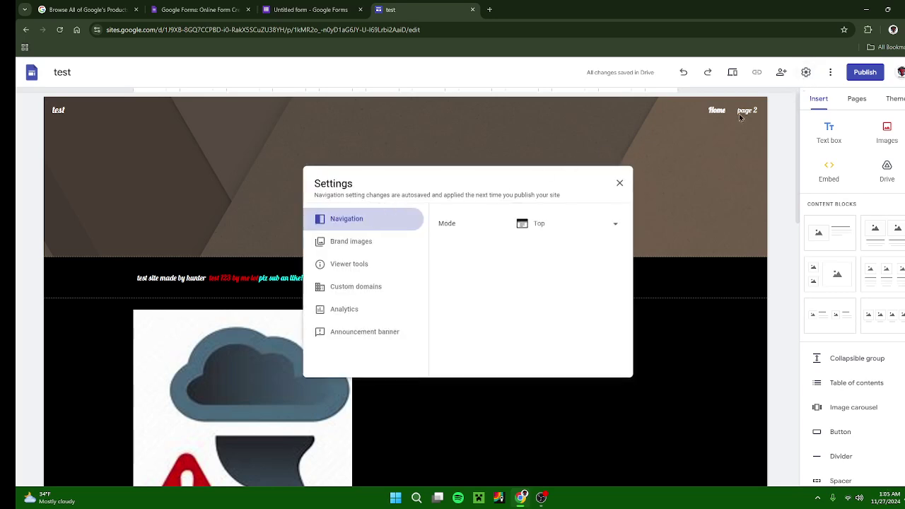
{"action": "left_click", "coordinate": [551, 235]}
{"action": "left_click", "coordinate": [548, 249]}
{"action": "left_click", "coordinate": [619, 183]}
- Show and hide the navigation sidebar on the Home page to see how it behaves
{"action": "left_click", "coordinate": [54, 110]}
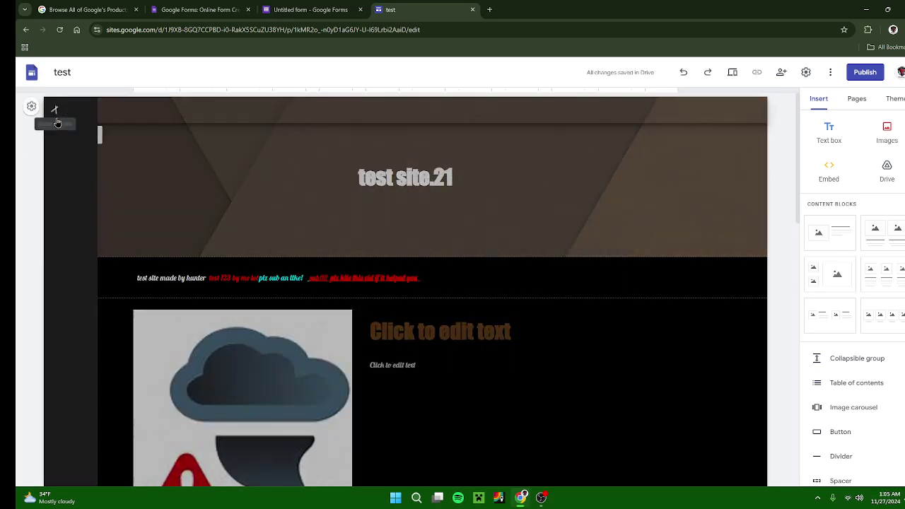
{"action": "left_click", "coordinate": [55, 110]}
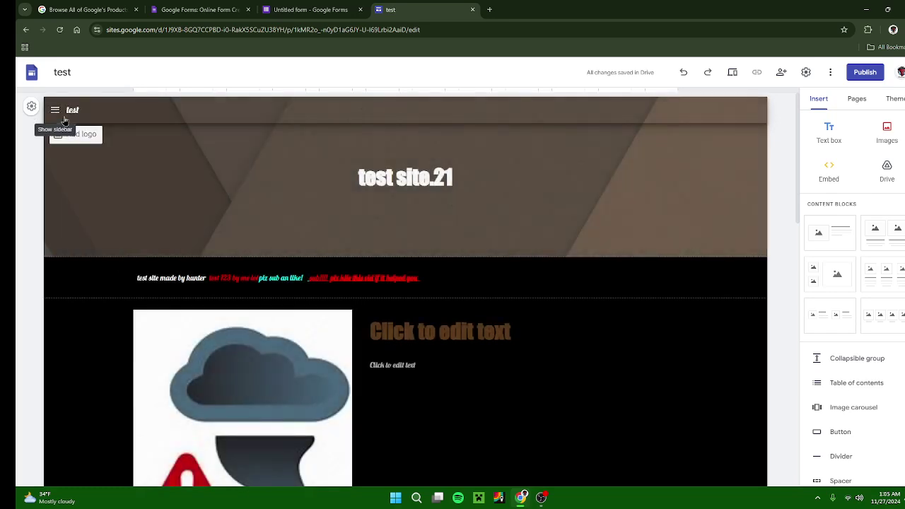
{"action": "left_click", "coordinate": [54, 110]}
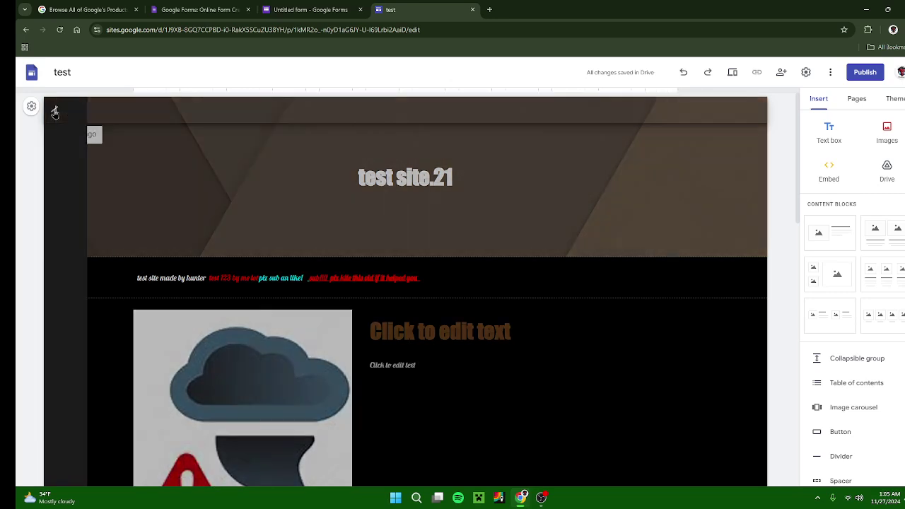
{"action": "left_click", "coordinate": [769, 123]}
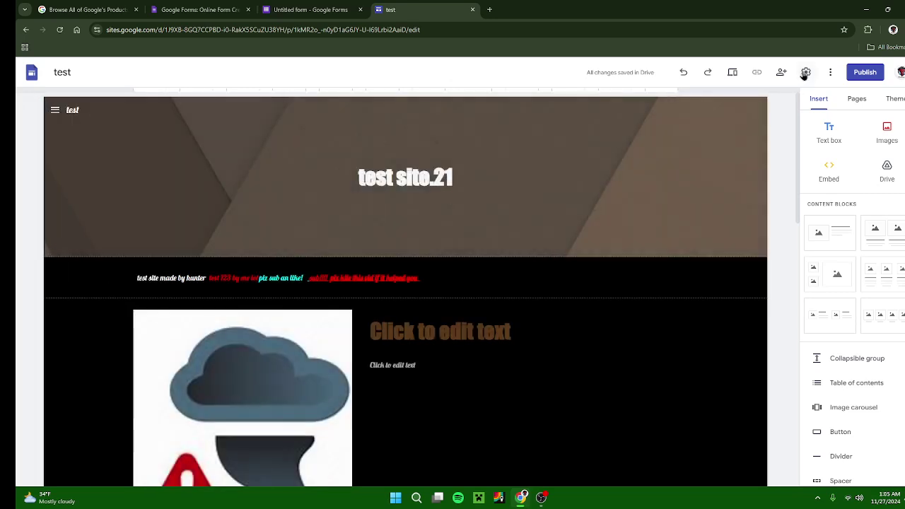
- Compare the Top and Side navigation modes in the site settings and leave the mode set to Top
{"action": "left_click", "coordinate": [805, 72]}
{"action": "left_click", "coordinate": [552, 223]}
{"action": "left_click", "coordinate": [536, 201]}
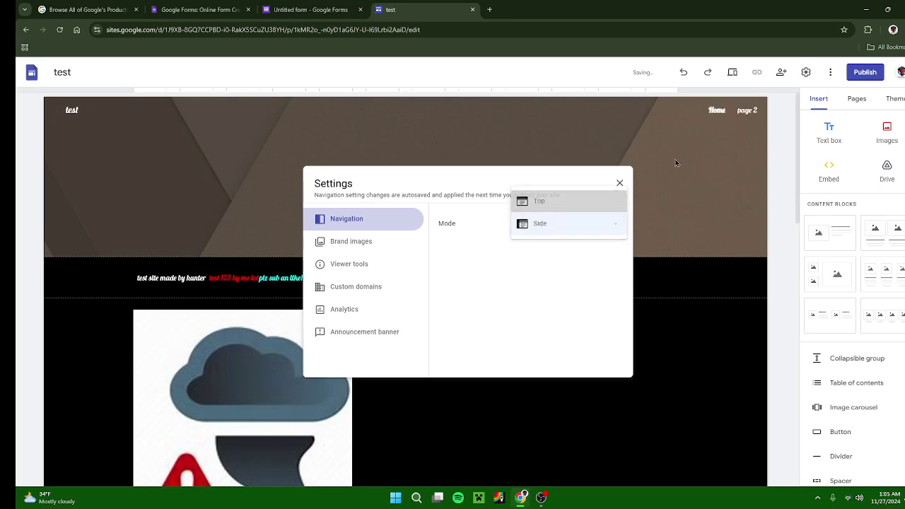
{"action": "left_click", "coordinate": [554, 223]}
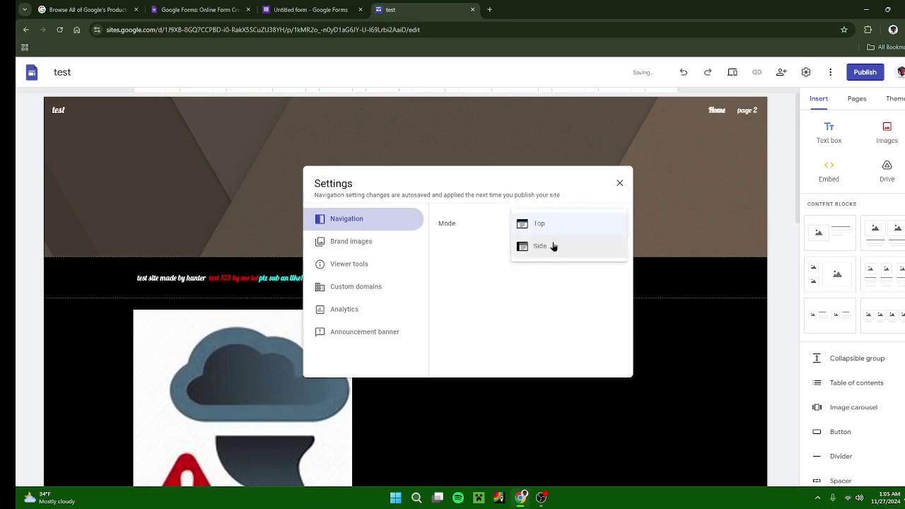
{"action": "left_click", "coordinate": [550, 249]}
{"action": "left_click", "coordinate": [545, 220]}
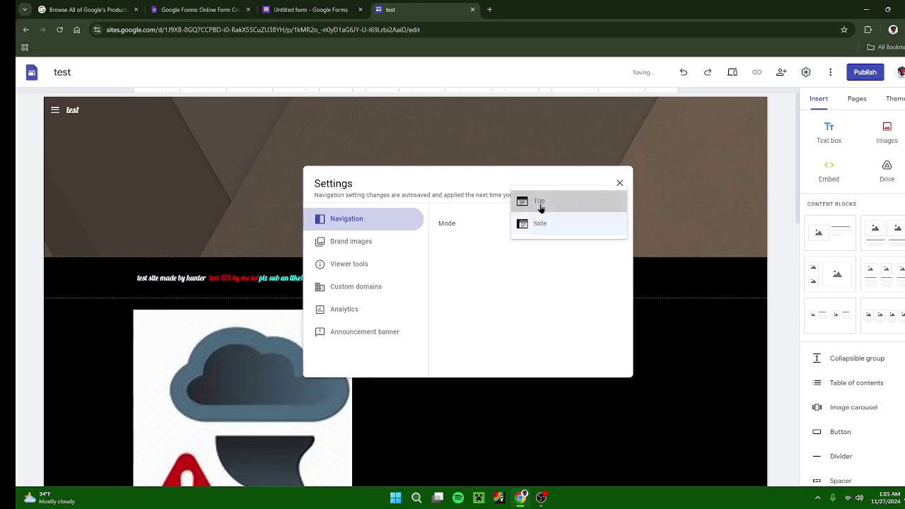
{"action": "left_click", "coordinate": [542, 202]}
{"action": "left_click", "coordinate": [544, 225]}
{"action": "left_click", "coordinate": [474, 269]}
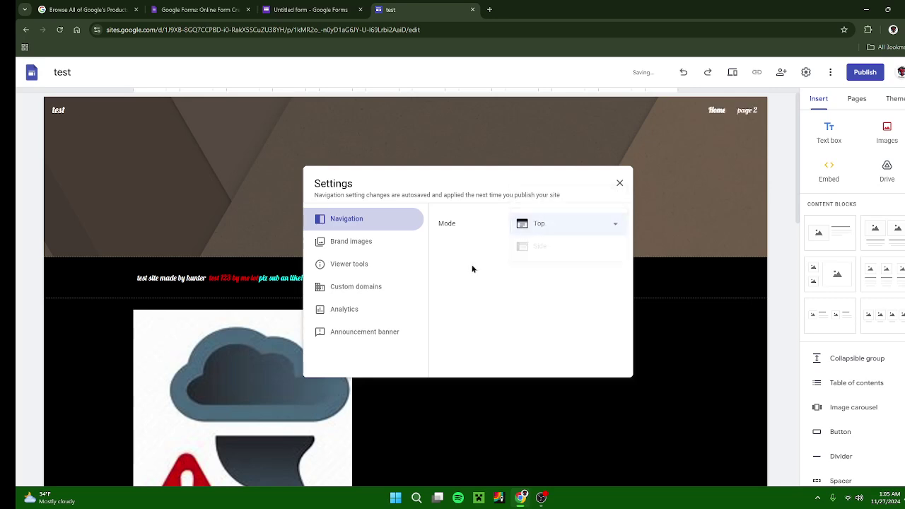
- Upload the image "OIG1 (5)" as the site's logo in the brand images settings
{"action": "left_click", "coordinate": [365, 244]}
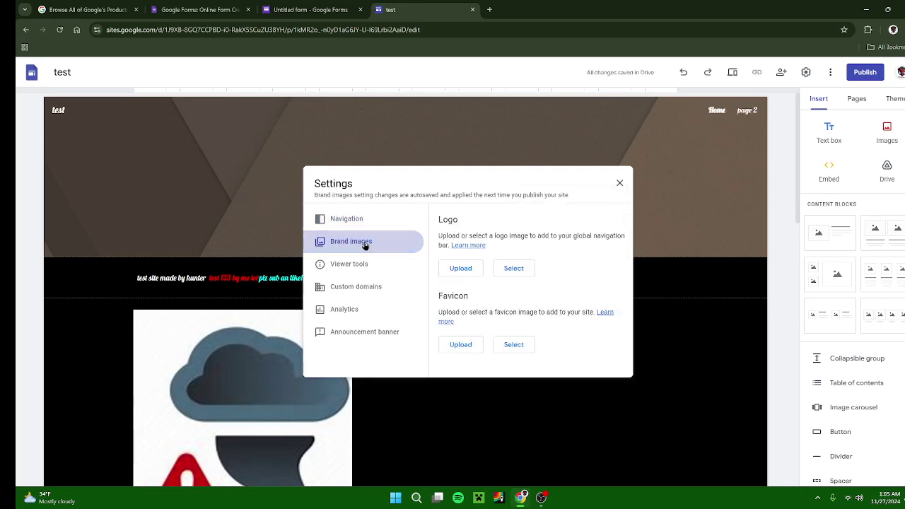
{"action": "left_click", "coordinate": [445, 271]}
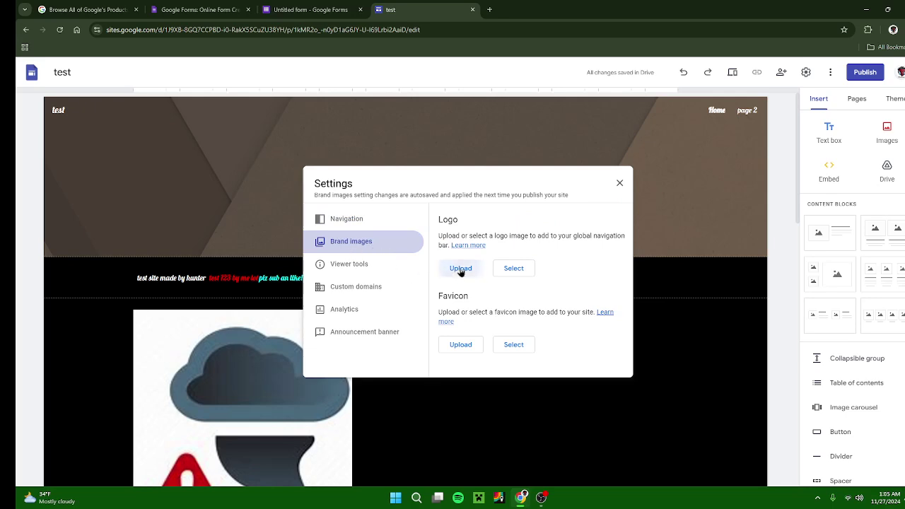
{"action": "left_click", "coordinate": [277, 150]}
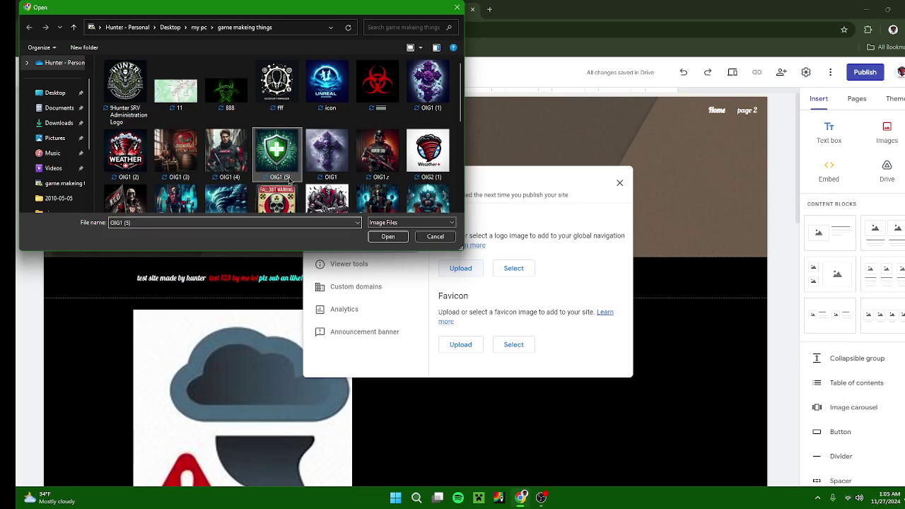
{"action": "left_click", "coordinate": [388, 237]}
{"action": "scroll", "coordinate": [495, 312], "scroll_direction": "down", "scroll_amount": 1}
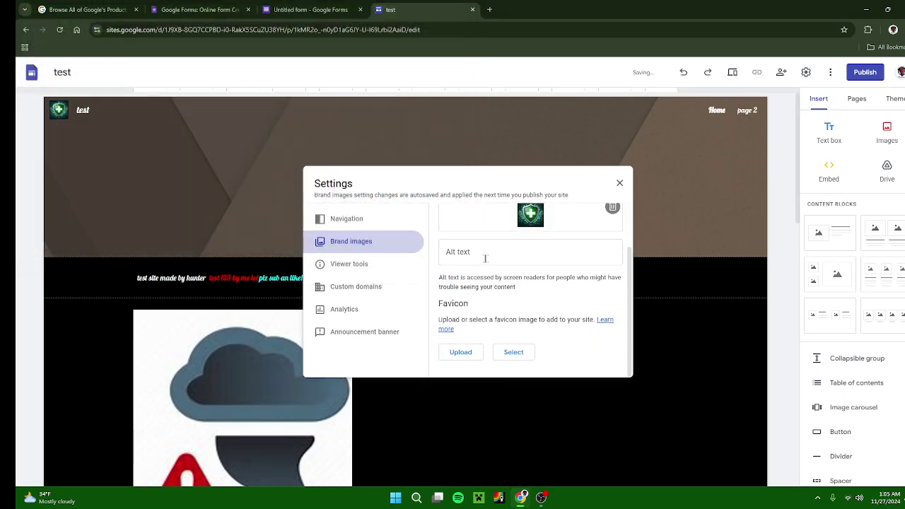
- Review the viewer tools, custom domains and analytics settings of the site
{"action": "left_click", "coordinate": [327, 265]}
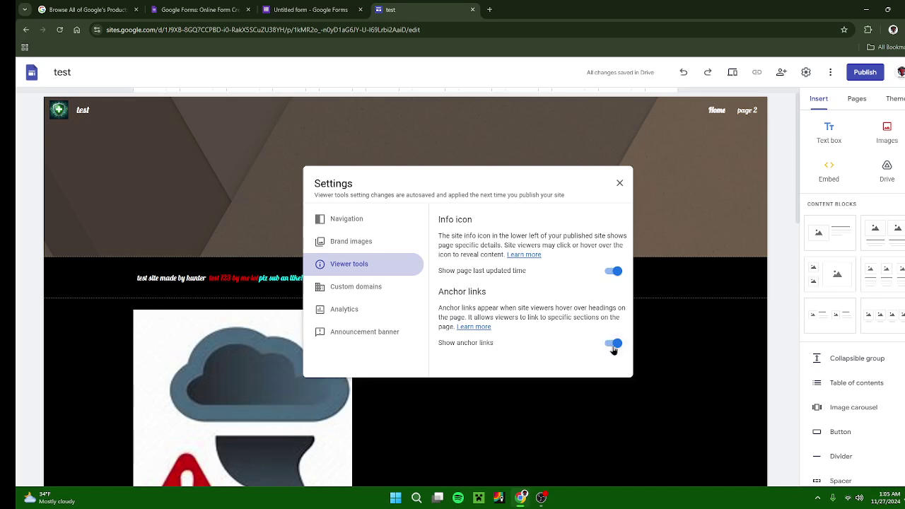
{"action": "left_click", "coordinate": [341, 290]}
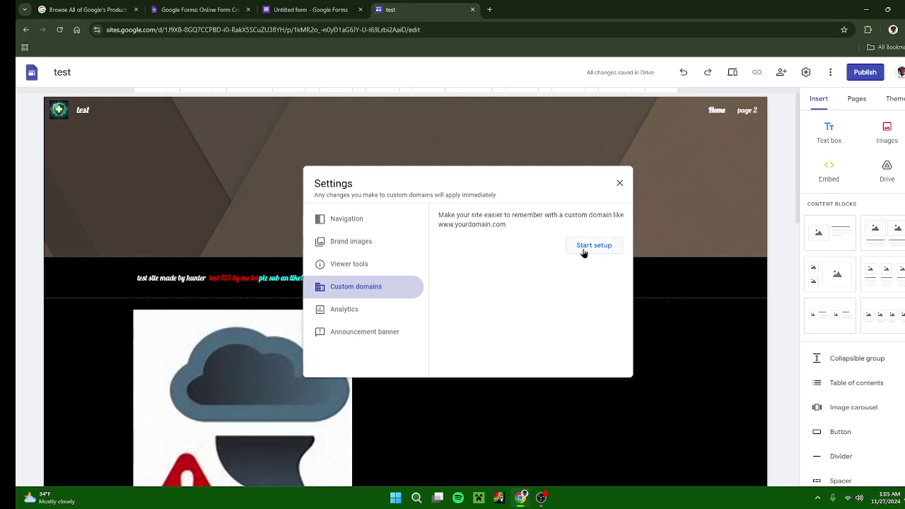
{"action": "left_click", "coordinate": [343, 315]}
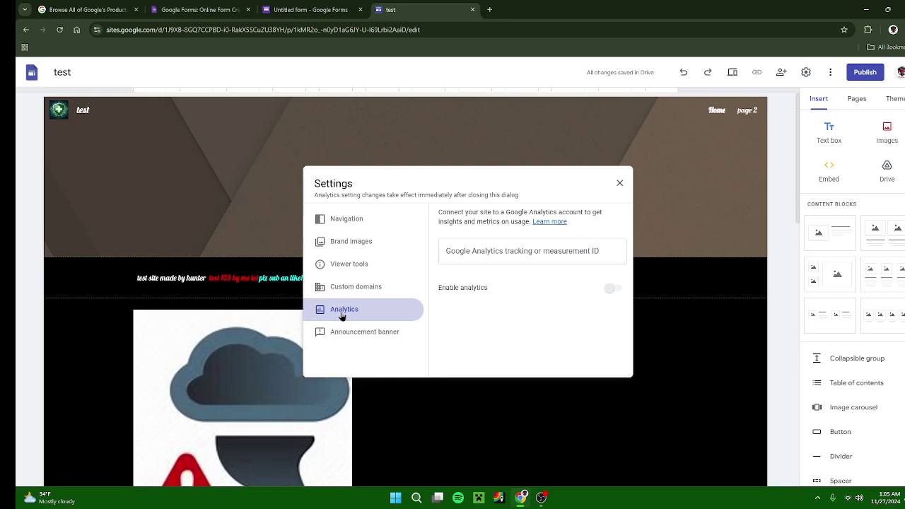
{"action": "left_click", "coordinate": [605, 262]}
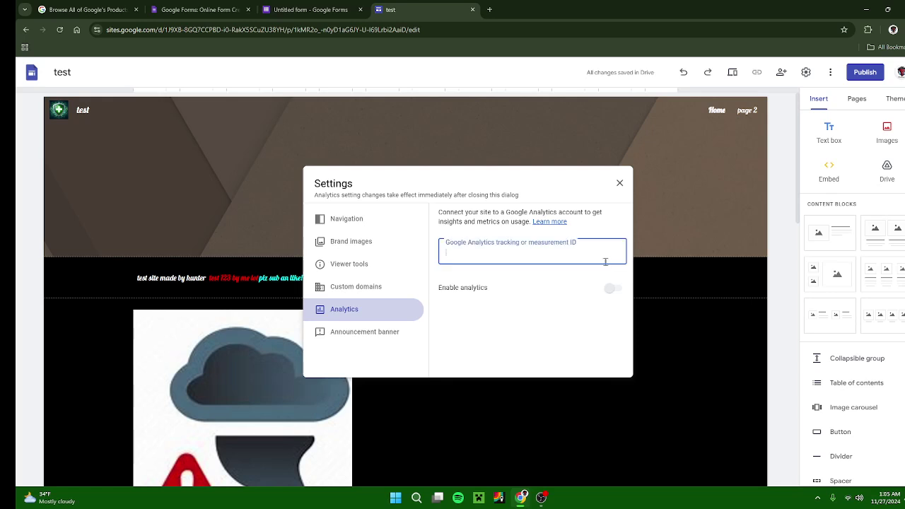
{"action": "left_click", "coordinate": [601, 219]}
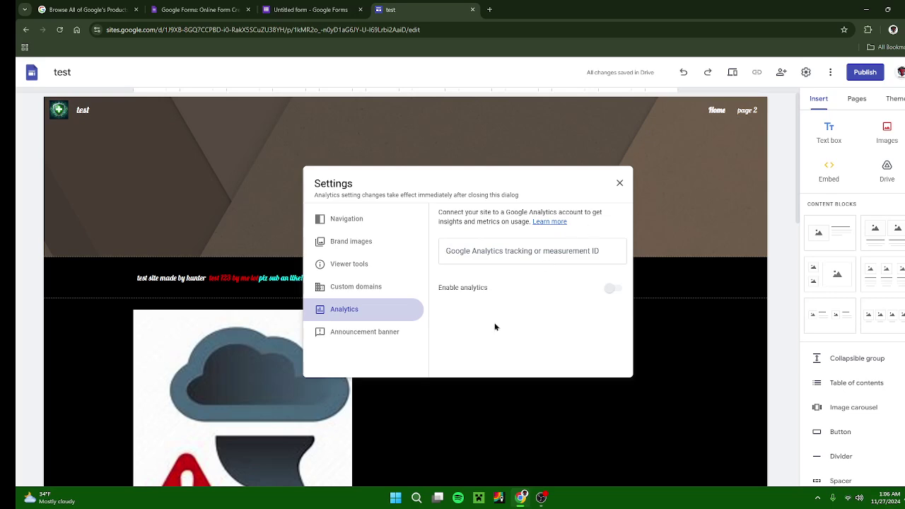
- Enable the site's announcement banner and set the banner color to red
{"action": "left_click", "coordinate": [325, 333]}
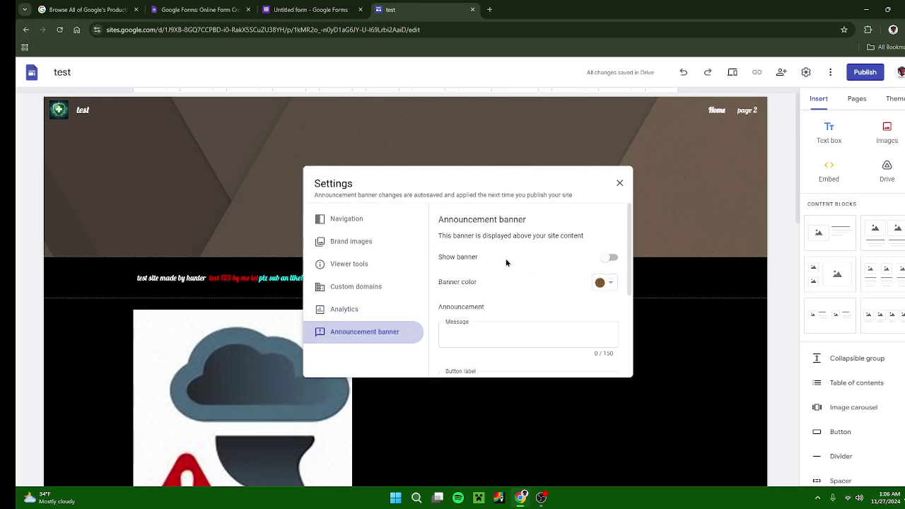
{"action": "left_click", "coordinate": [611, 260]}
{"action": "left_click", "coordinate": [609, 284]}
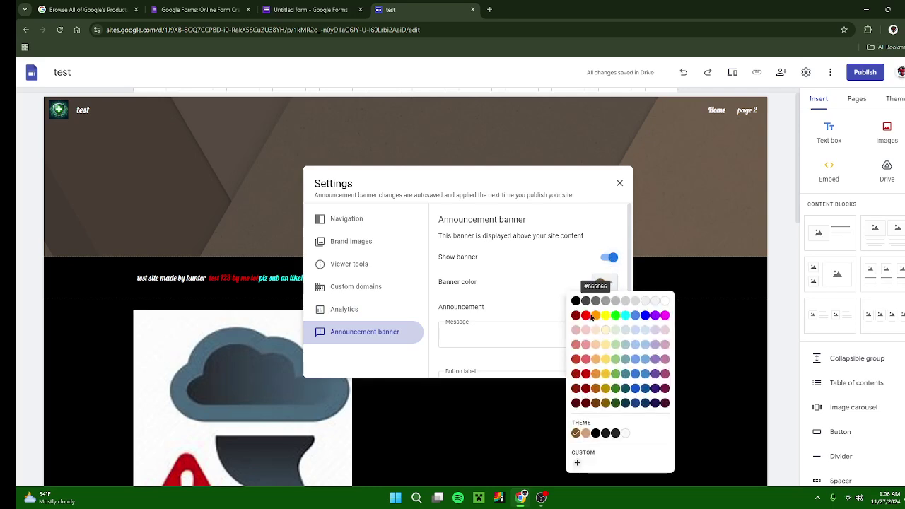
{"action": "left_click", "coordinate": [589, 322]}
{"action": "scroll", "coordinate": [572, 341], "scroll_direction": "down", "scroll_amount": 1}
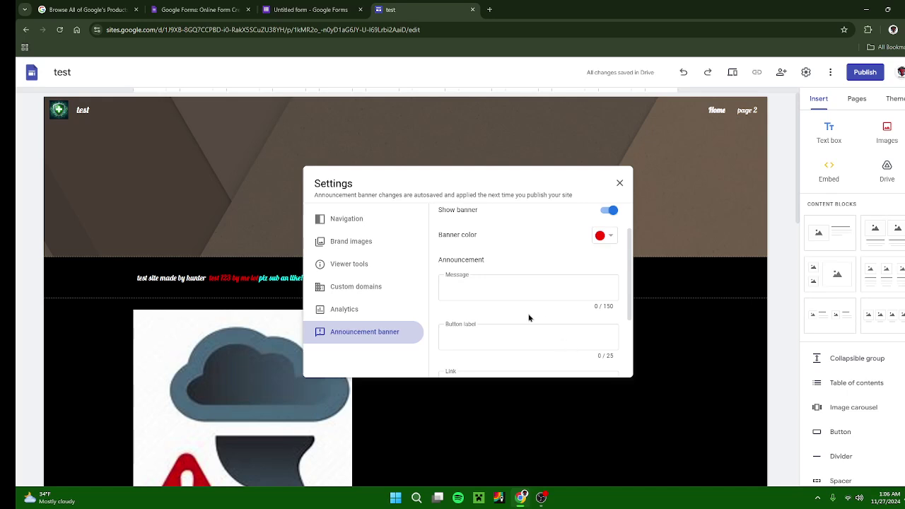
- Enter "warning plz SUB!!!!" as the banner's announcement message, look over its remaining options and close the settings
{"action": "left_click", "coordinate": [502, 290]}
{"action": "type", "text": "warning plz"}
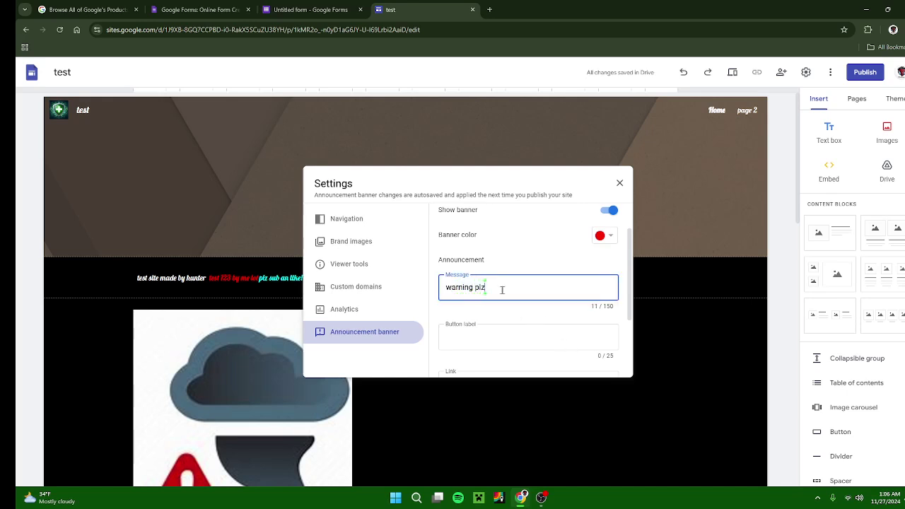
{"action": "type", "text": " SUB!!!!"}
{"action": "scroll", "coordinate": [519, 291], "scroll_direction": "down", "scroll_amount": 1}
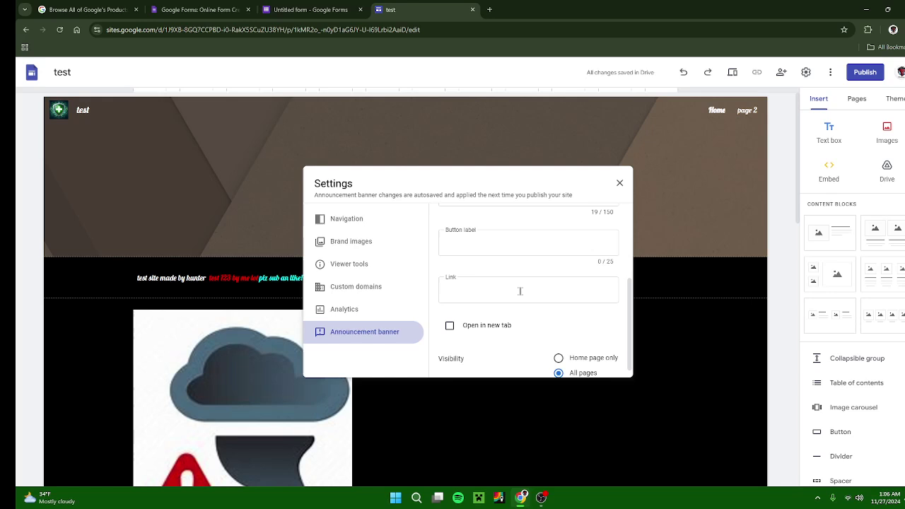
{"action": "scroll", "coordinate": [452, 307], "scroll_direction": "down", "scroll_amount": 1}
{"action": "scroll", "coordinate": [497, 309], "scroll_direction": "up", "scroll_amount": 3}
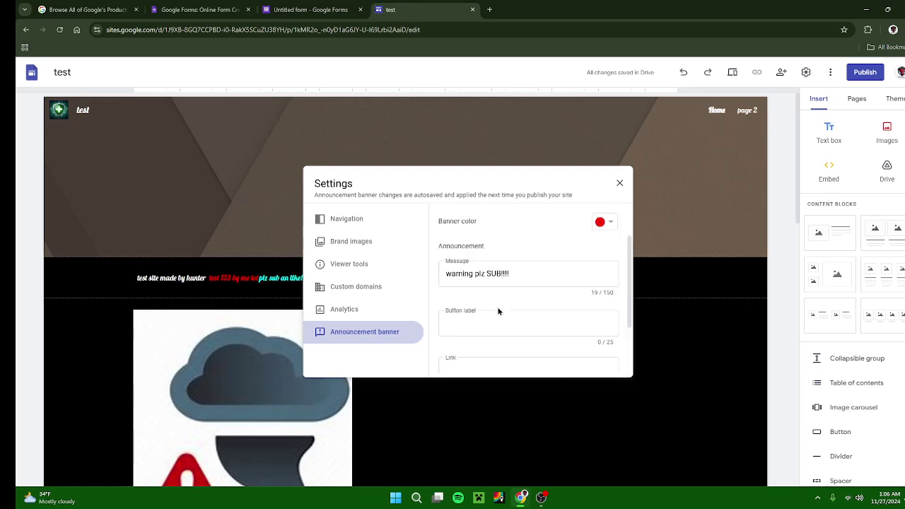
{"action": "scroll", "coordinate": [488, 251], "scroll_direction": "down", "scroll_amount": 3}
{"action": "scroll", "coordinate": [495, 344], "scroll_direction": "up", "scroll_amount": 4}
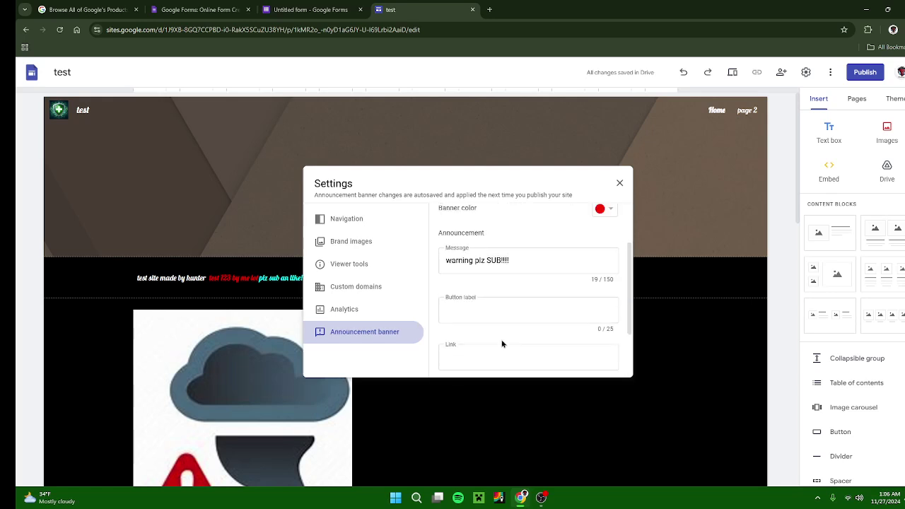
{"action": "left_click", "coordinate": [620, 182]}
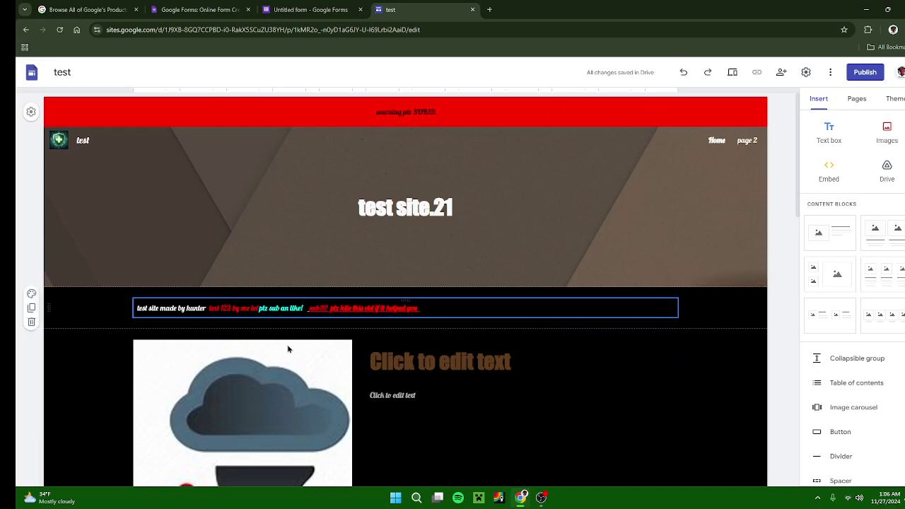
- Look at the banner's settings from the Home page and at the site's additional options, such as version history and making a copy
{"action": "key", "text": "ctrl+z"}
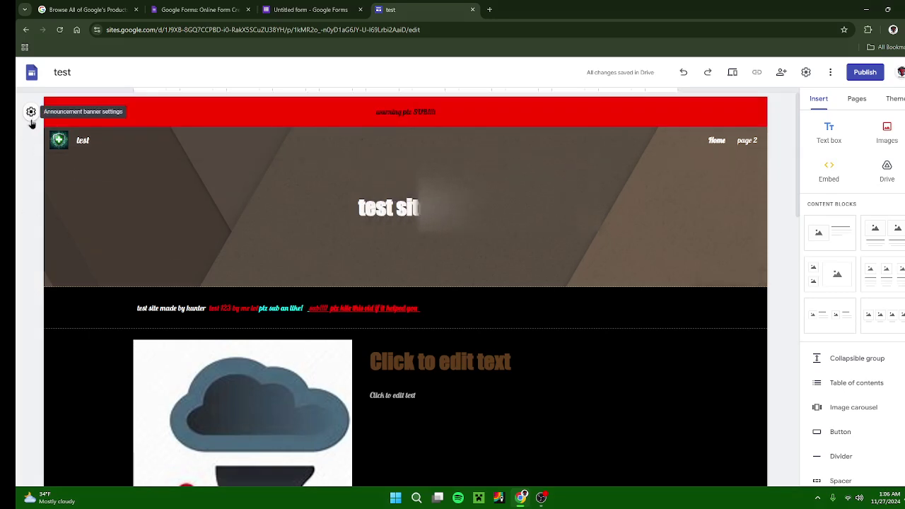
{"action": "left_click", "coordinate": [31, 115]}
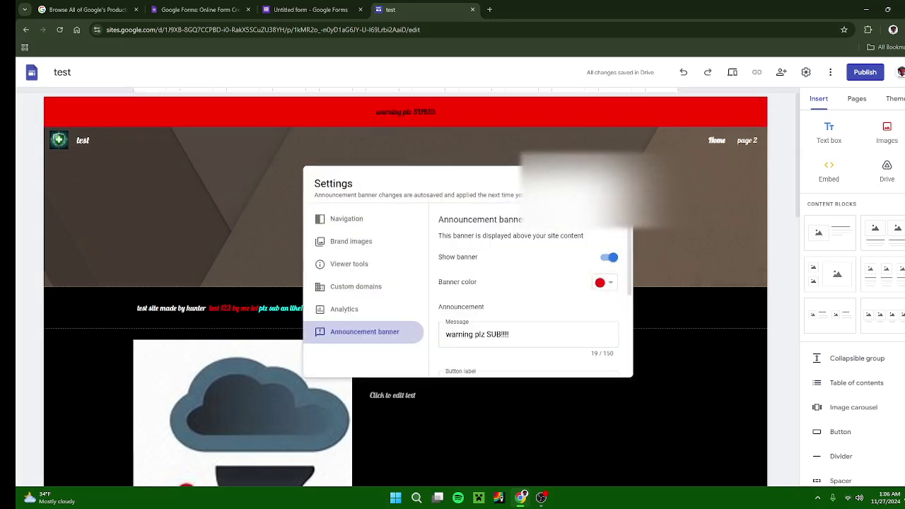
{"action": "left_click", "coordinate": [754, 216]}
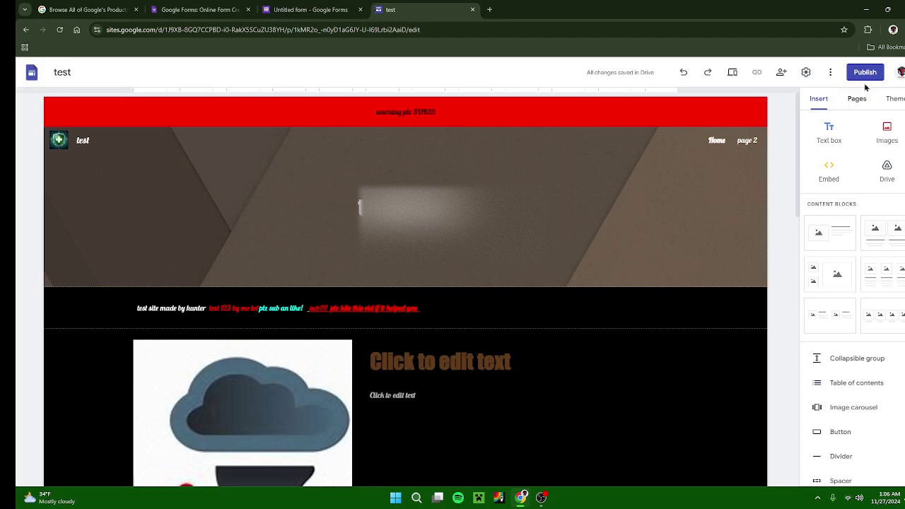
{"action": "left_click", "coordinate": [839, 79]}
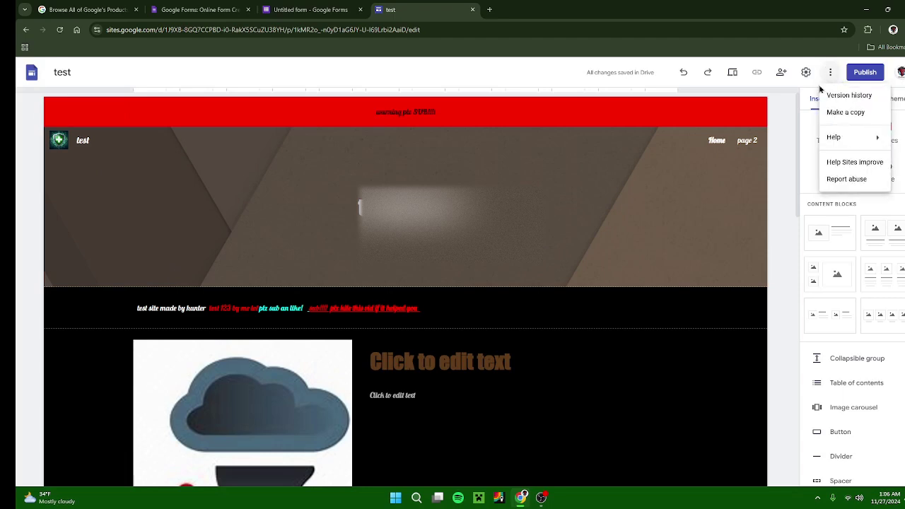
{"action": "left_click", "coordinate": [782, 123]}
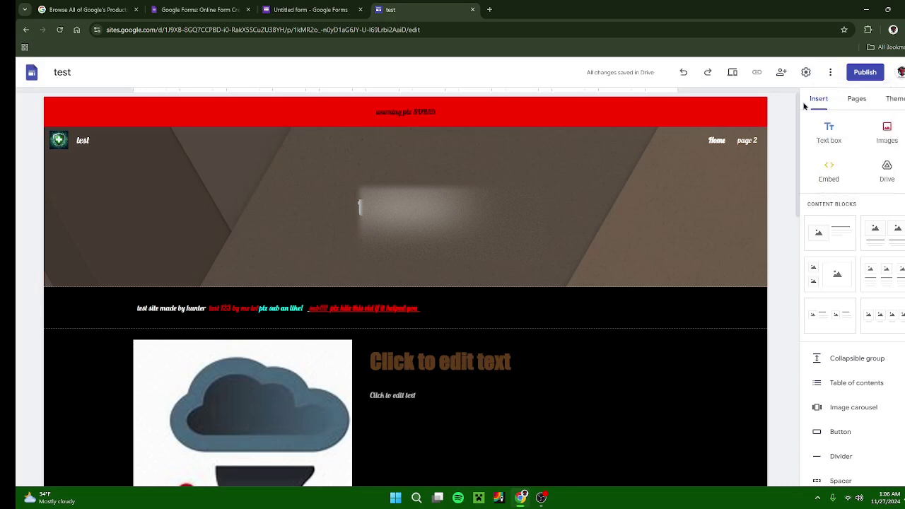
- Enter "testqwewdffggd" as the web address for publishing the site and review who can view it
{"action": "left_click", "coordinate": [864, 72]}
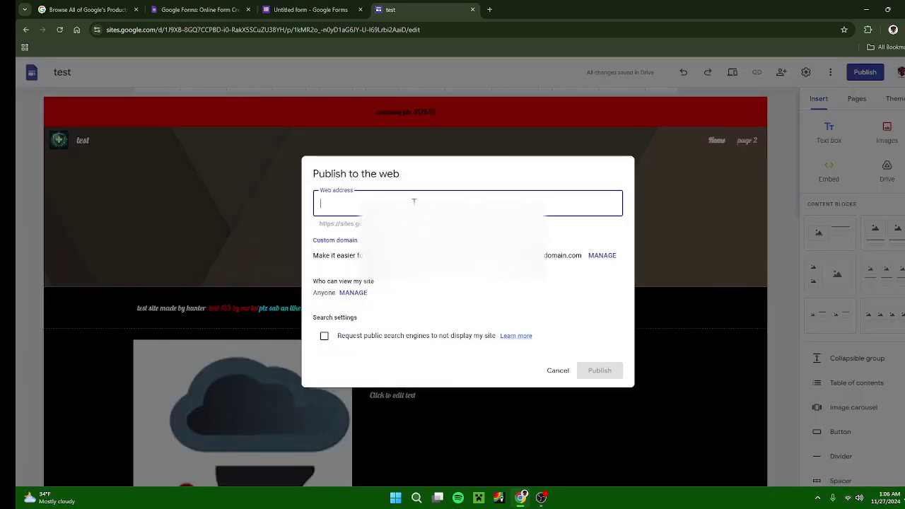
{"action": "type", "text": "test"}
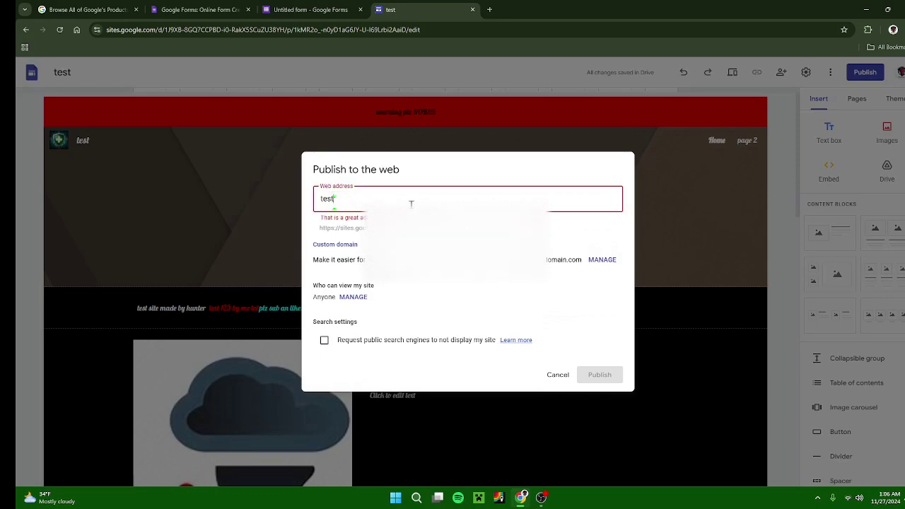
{"action": "type", "text": "qwew"}
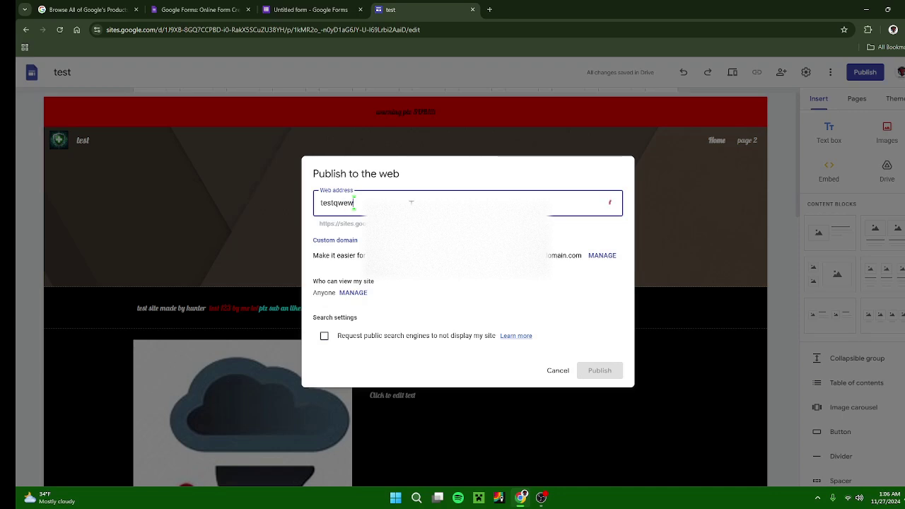
{"action": "type", "text": "dffgd"}
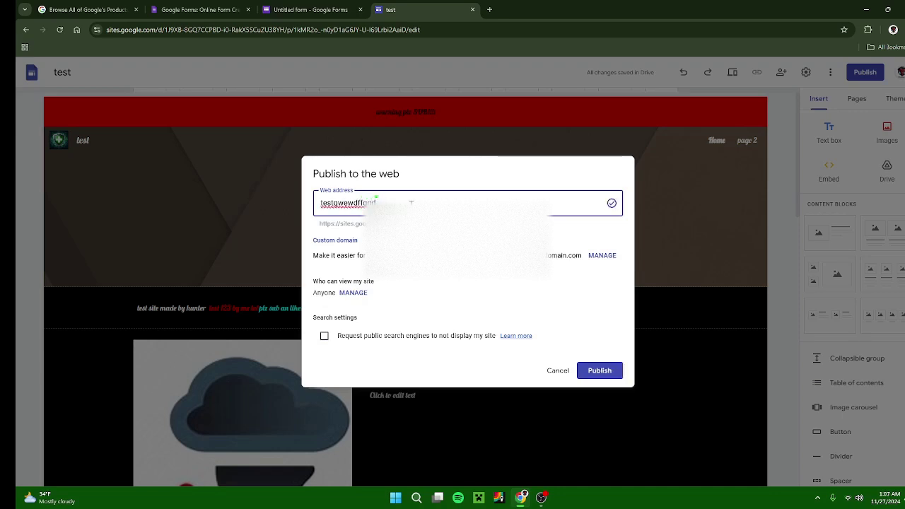
{"action": "left_click", "coordinate": [355, 294]}
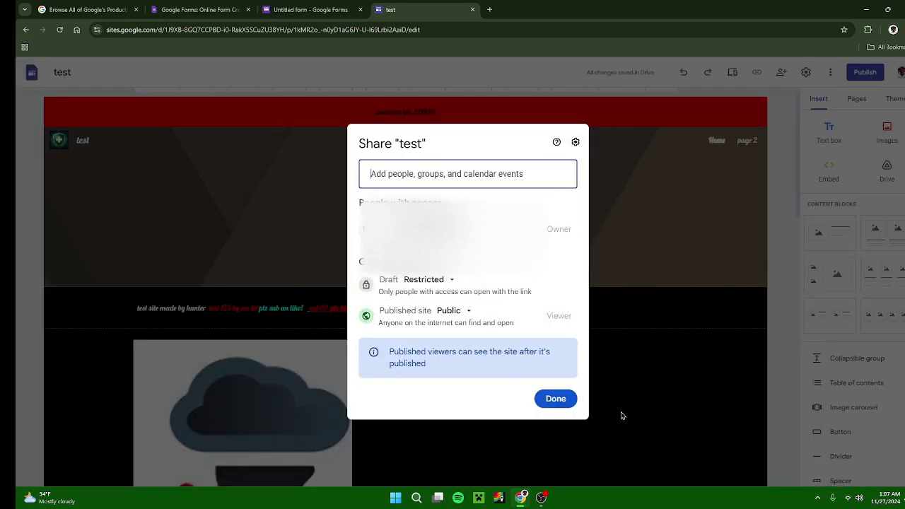
{"action": "left_click", "coordinate": [654, 415]}
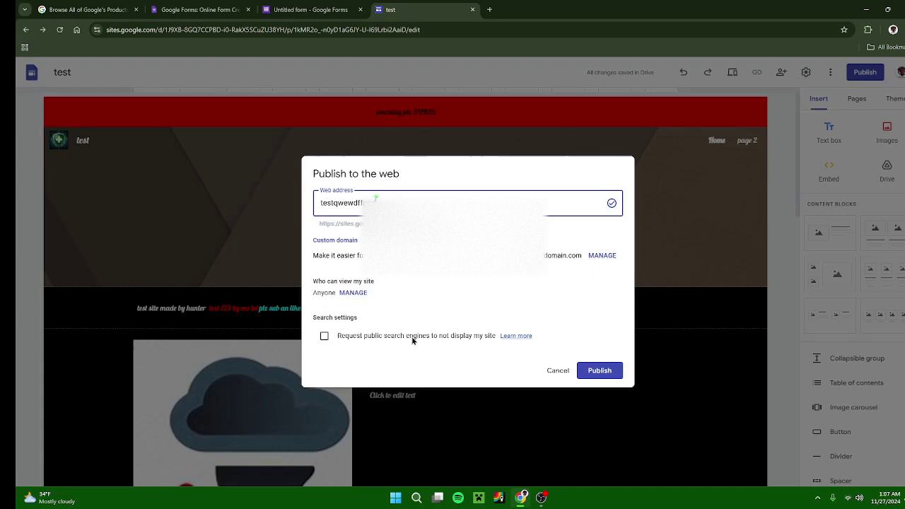
- Request that public search engines not display the site and publish it
{"action": "left_click", "coordinate": [343, 339]}
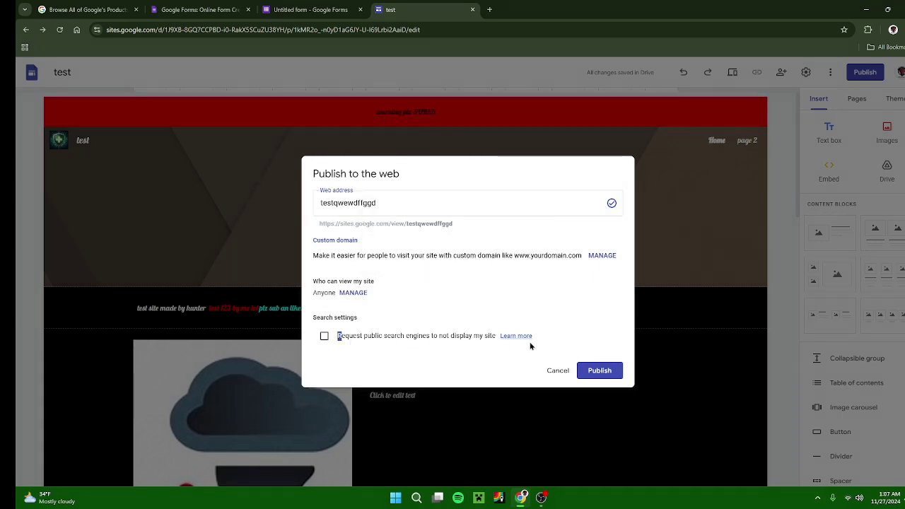
{"action": "left_click", "coordinate": [324, 336]}
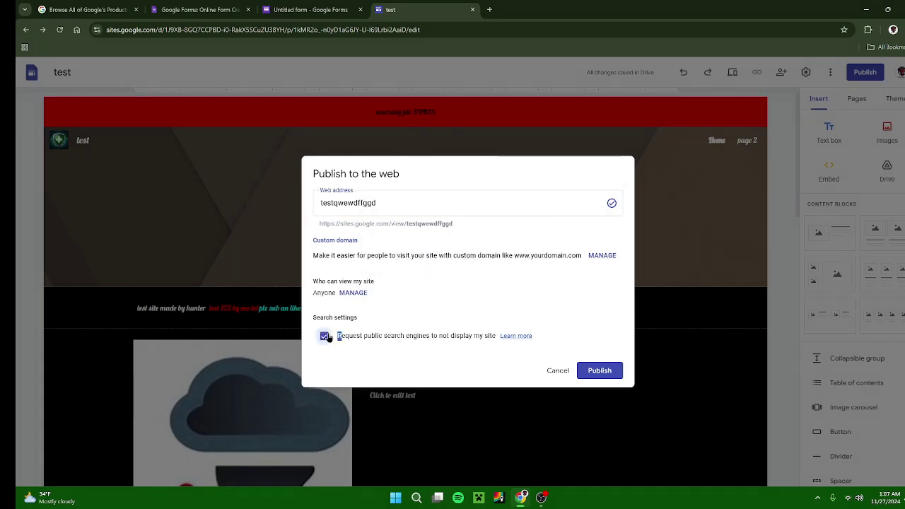
{"action": "left_click", "coordinate": [599, 373]}
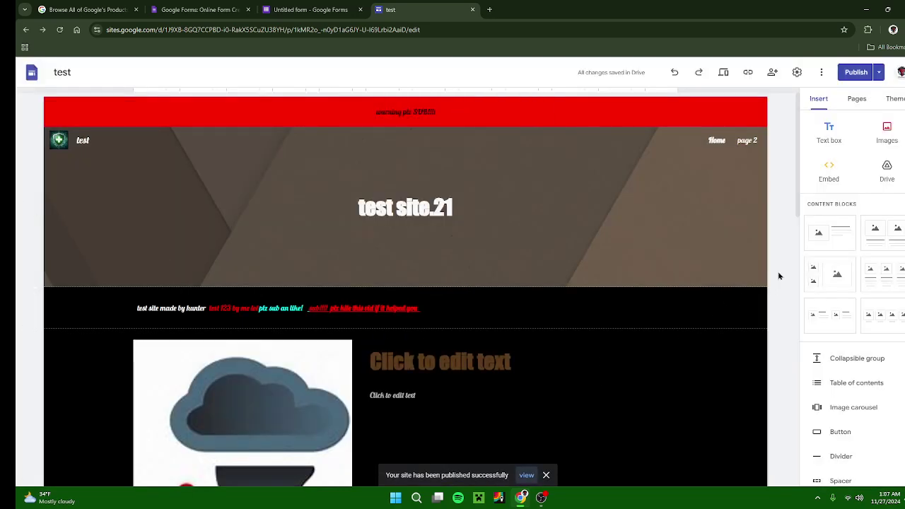
- Copy the link of the published site
{"action": "left_click", "coordinate": [748, 72]}
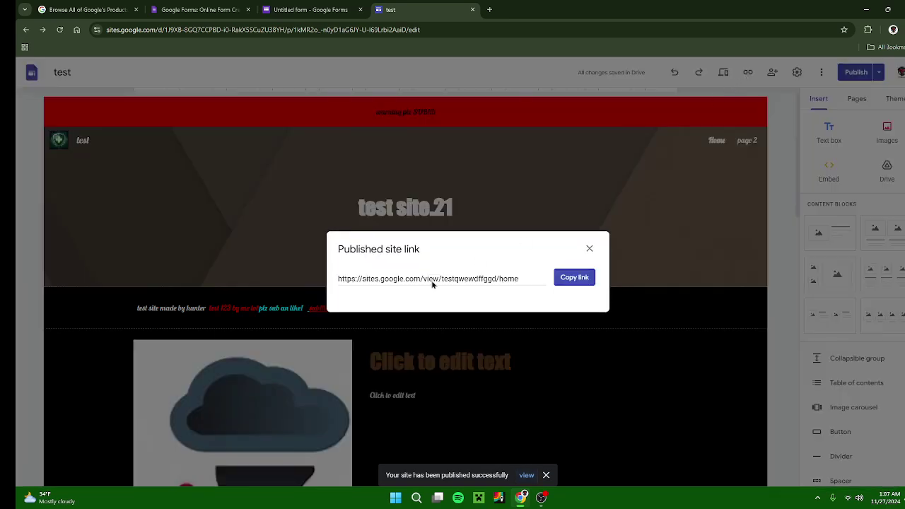
{"action": "left_click", "coordinate": [586, 279]}
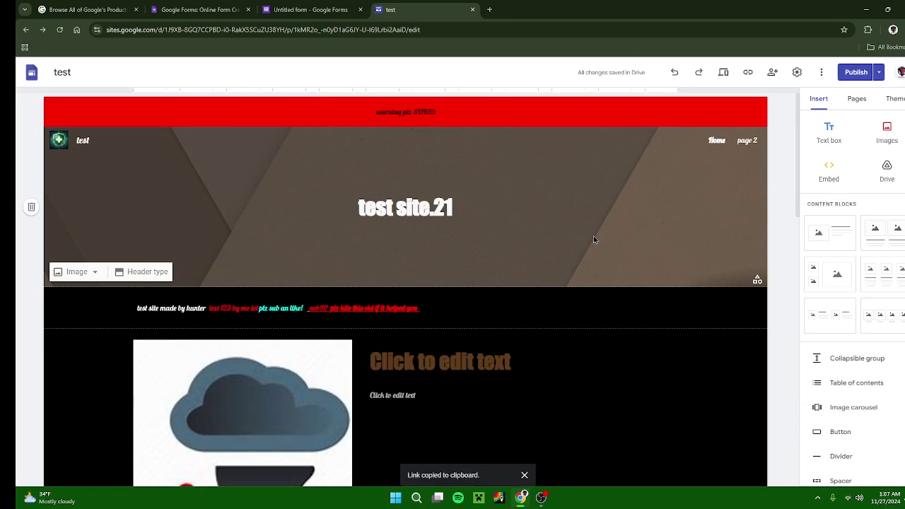
{"action": "left_click", "coordinate": [541, 498]}
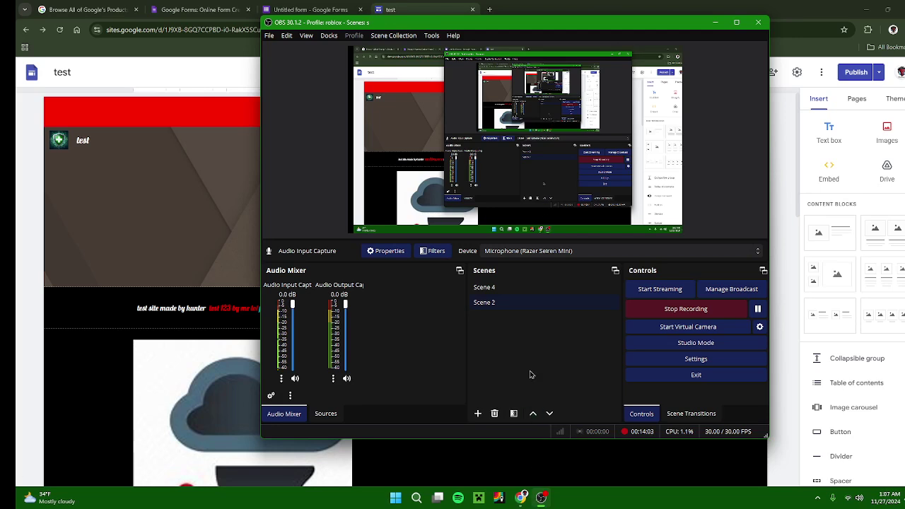